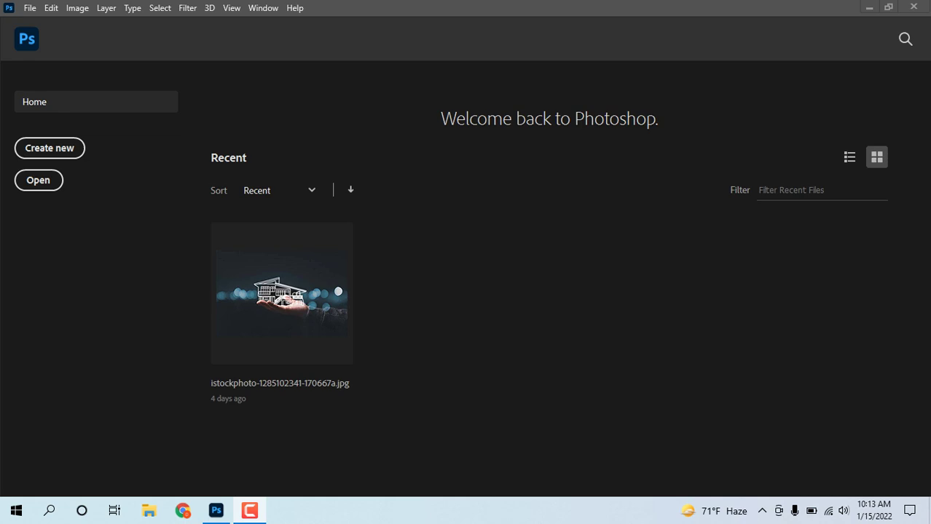
Step: Minimize Photoshop and open G:\Template\BORDER AND FRAME in File Explorer
{"action": "left_click", "coordinate": [869, 7]}
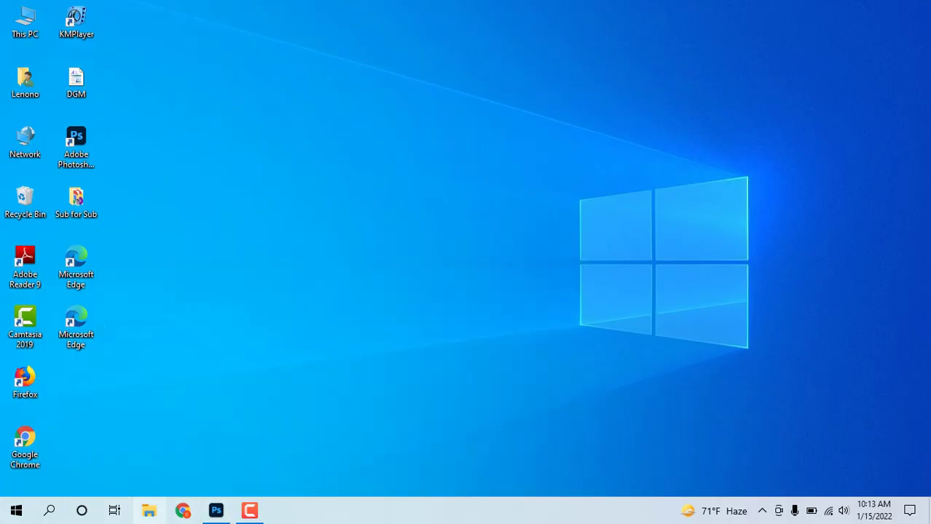
{"action": "left_click", "coordinate": [149, 511]}
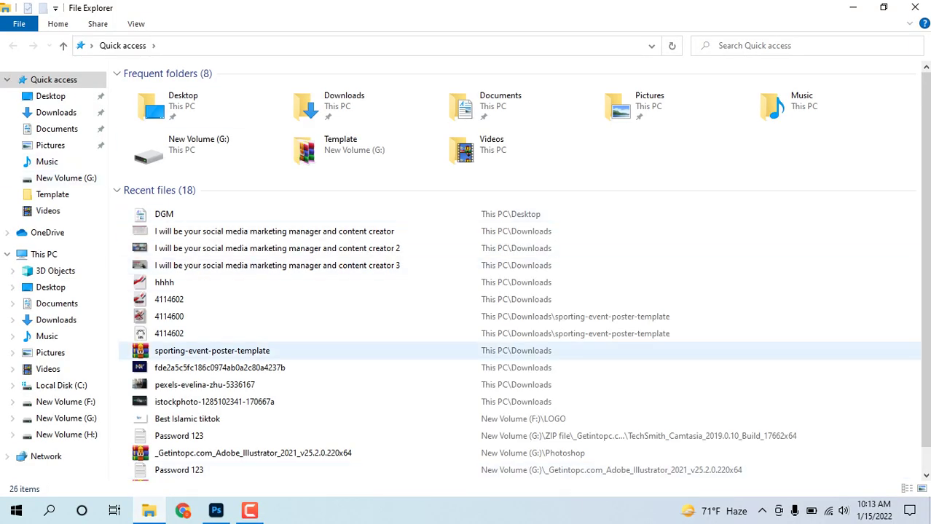
{"action": "scroll", "coordinate": [240, 353], "scroll_direction": "down", "scroll_amount": 1}
{"action": "scroll", "coordinate": [240, 353], "scroll_direction": "up", "scroll_amount": 1}
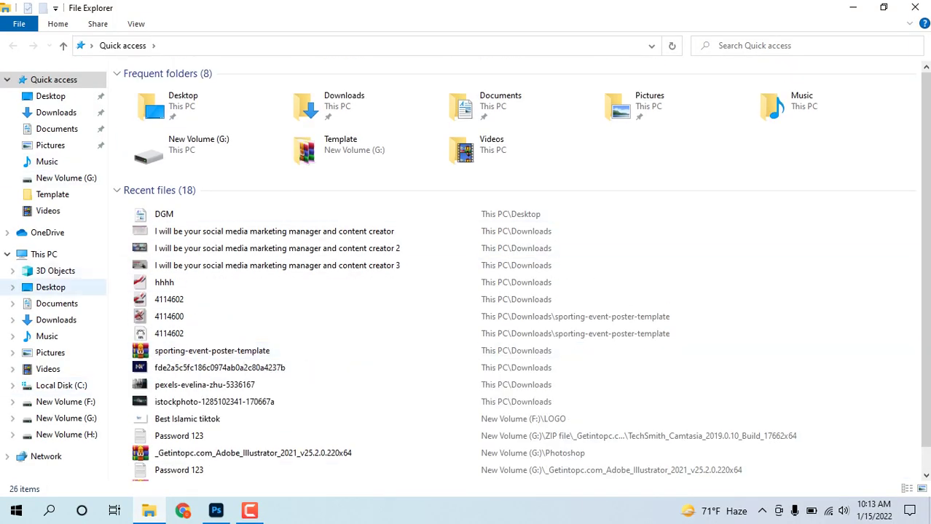
{"action": "left_click", "coordinate": [66, 418]}
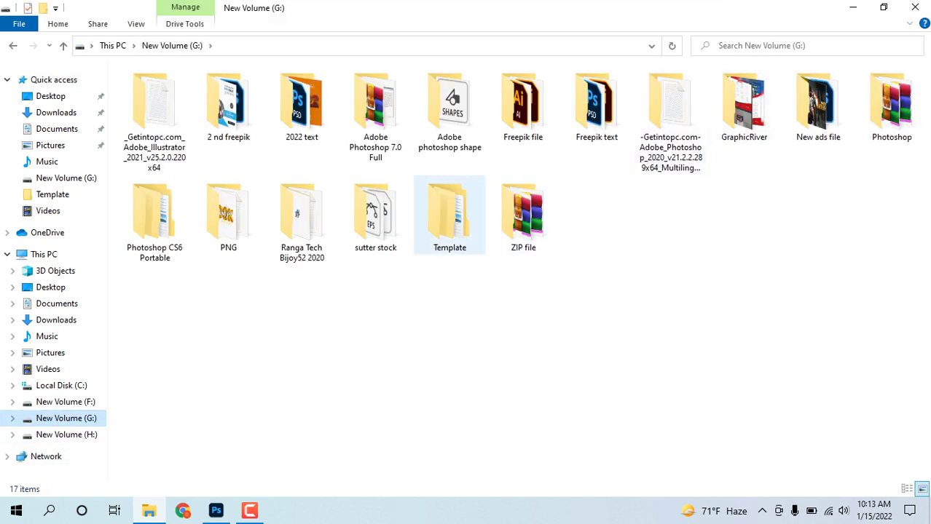
{"action": "double_click", "coordinate": [450, 218]}
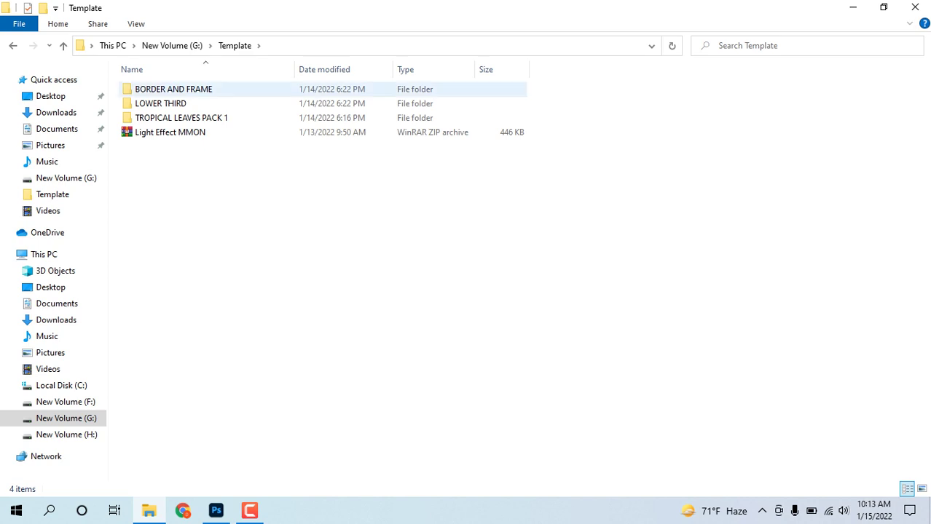
{"action": "double_click", "coordinate": [218, 88]}
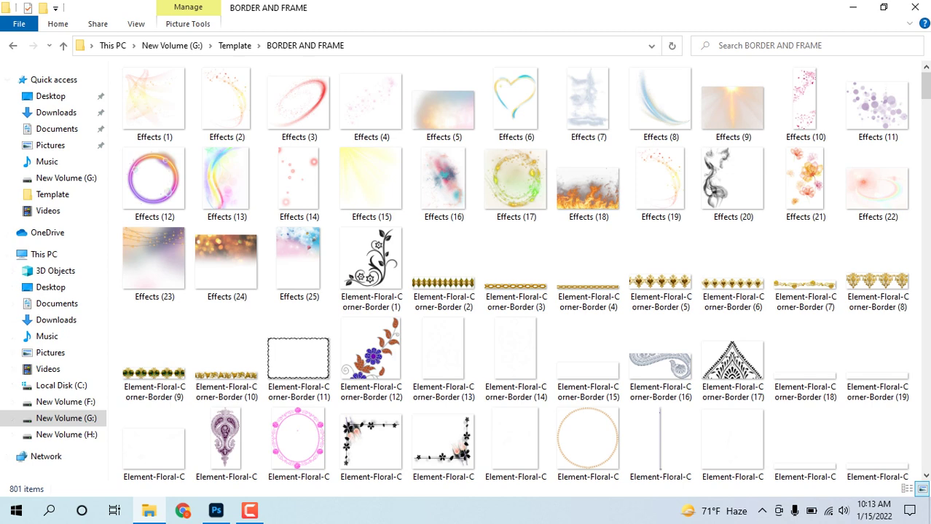
Step: Switch the folder view to Extra large icons
{"action": "right_click", "coordinate": [115, 197]}
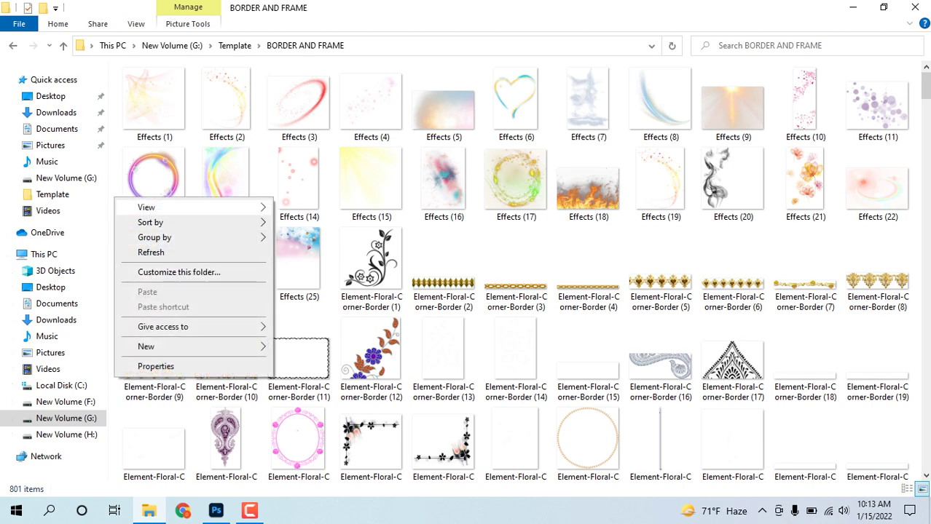
{"action": "left_click", "coordinate": [321, 203]}
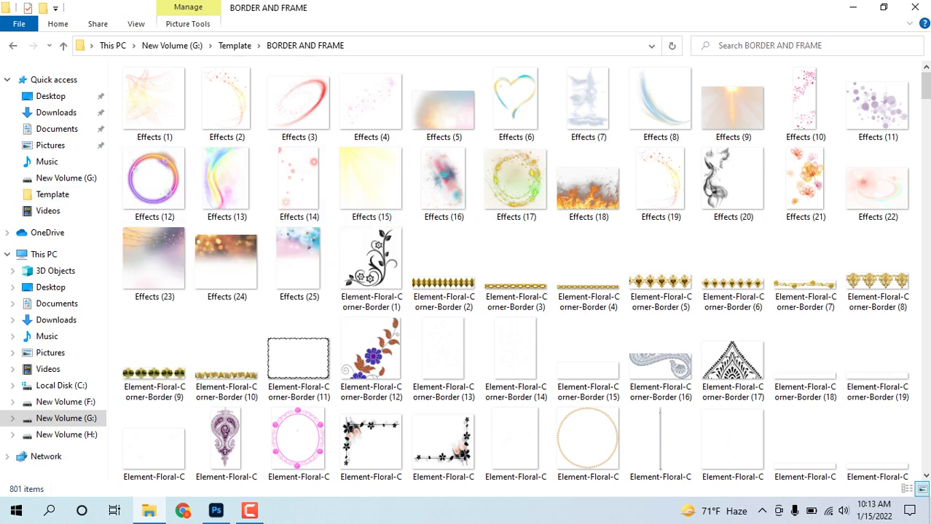
{"action": "right_click", "coordinate": [114, 202]}
{"action": "mouse_move", "coordinate": [145, 213]}
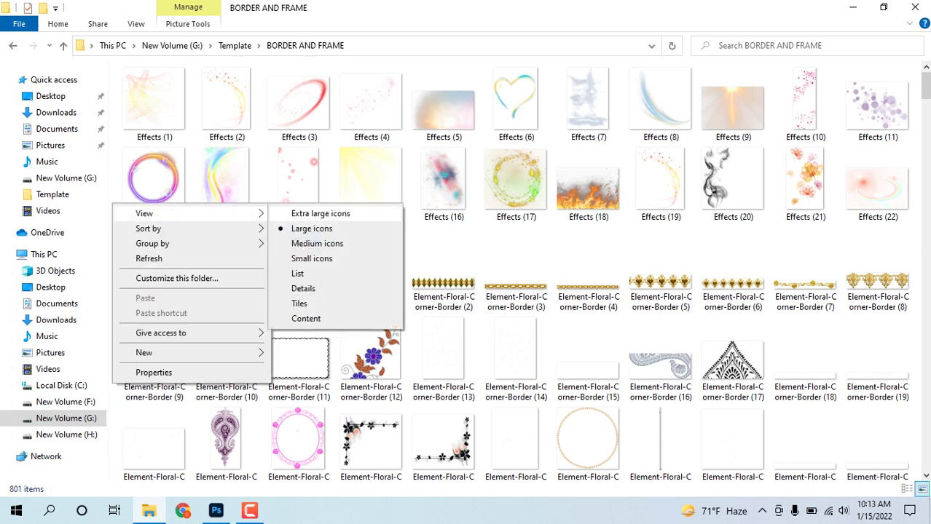
{"action": "left_click", "coordinate": [320, 211]}
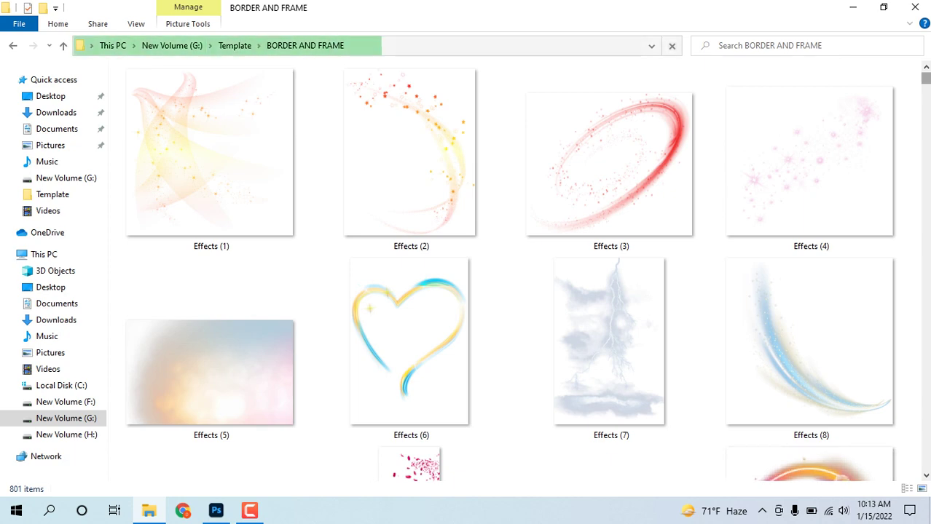
Step: Scroll through the Effects images (1)–(25) toward the Element-Floral-Corner-Border files
{"action": "scroll", "coordinate": [509, 269], "scroll_direction": "down", "scroll_amount": 2}
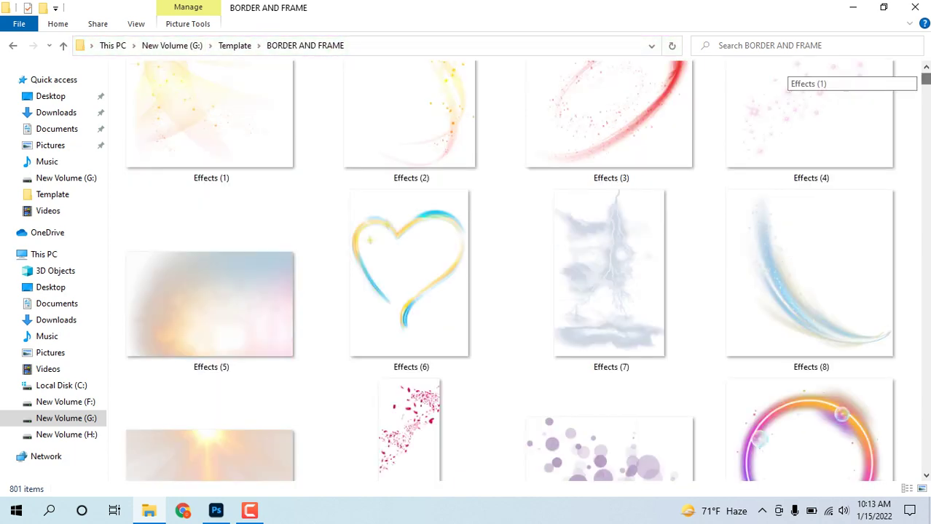
{"action": "scroll", "coordinate": [509, 269], "scroll_direction": "down", "scroll_amount": 1}
{"action": "scroll", "coordinate": [510, 269], "scroll_direction": "down", "scroll_amount": 1}
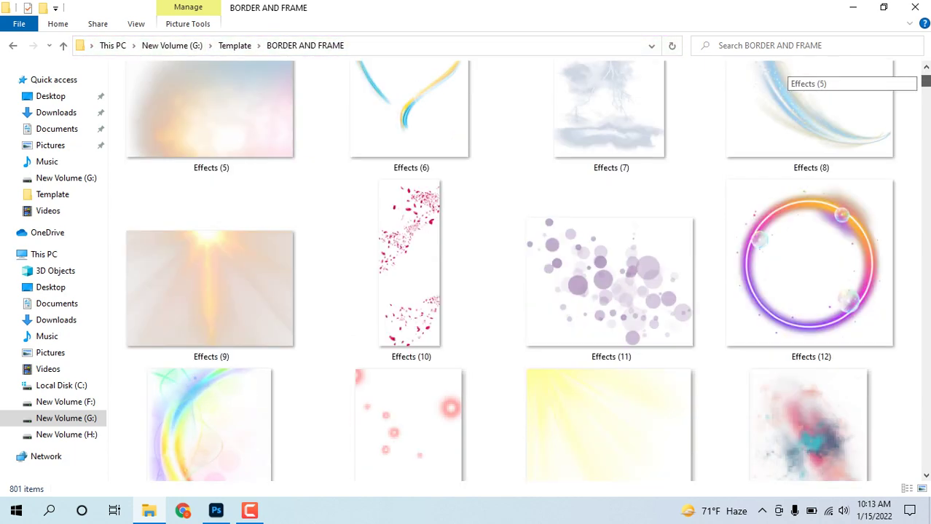
{"action": "scroll", "coordinate": [510, 270], "scroll_direction": "down", "scroll_amount": 2}
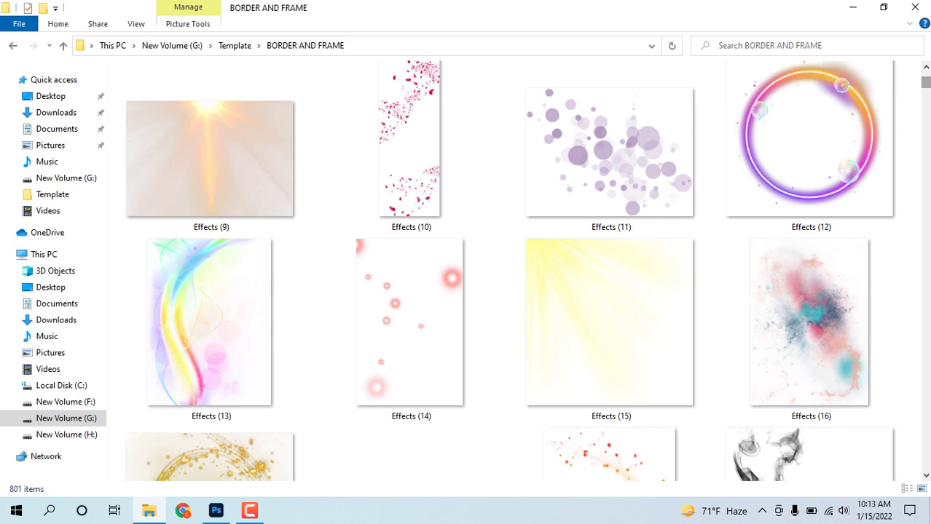
{"action": "scroll", "coordinate": [510, 270], "scroll_direction": "down", "scroll_amount": 3}
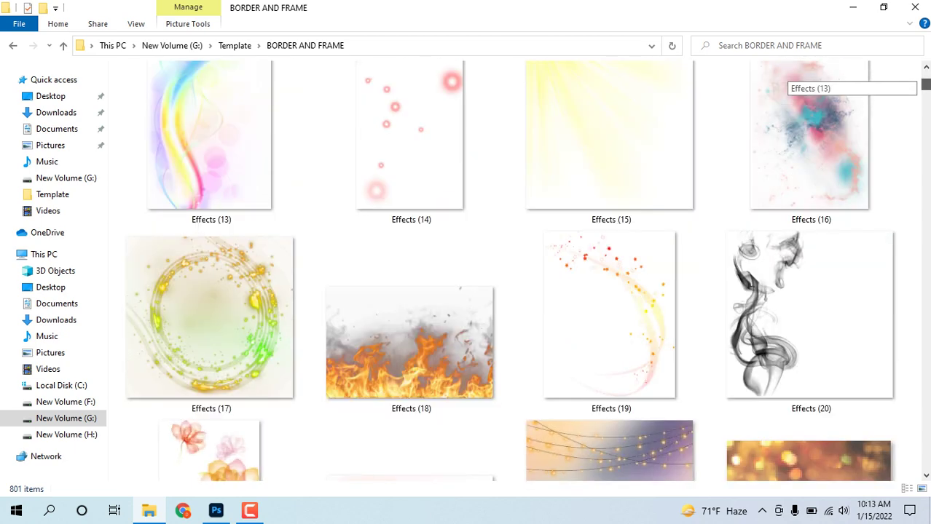
{"action": "scroll", "coordinate": [510, 270], "scroll_direction": "down", "scroll_amount": 3}
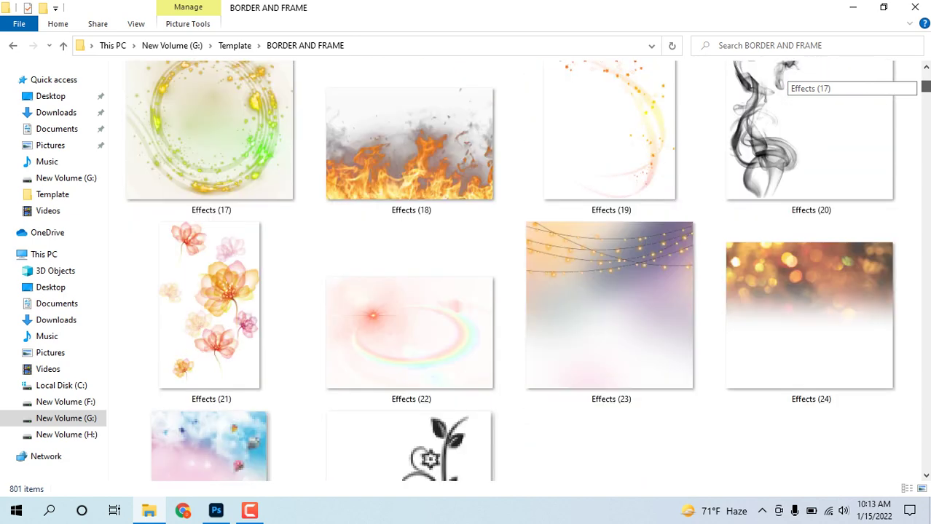
{"action": "scroll", "coordinate": [510, 270], "scroll_direction": "down", "scroll_amount": 2}
{"action": "scroll", "coordinate": [509, 270], "scroll_direction": "down", "scroll_amount": 2}
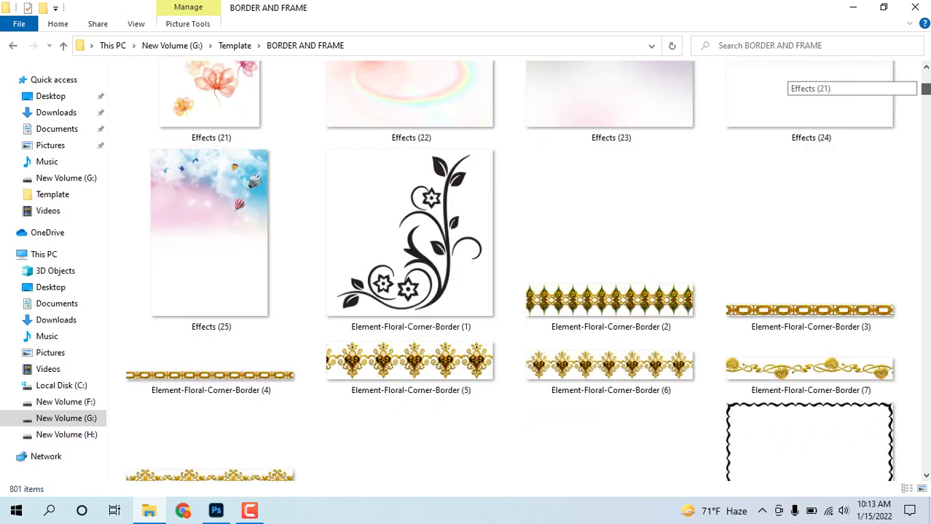
Step: Scroll down through the Element-Floral-Corner-Border thumbnails as far as (195)
{"action": "scroll", "coordinate": [510, 270], "scroll_direction": "down", "scroll_amount": 2}
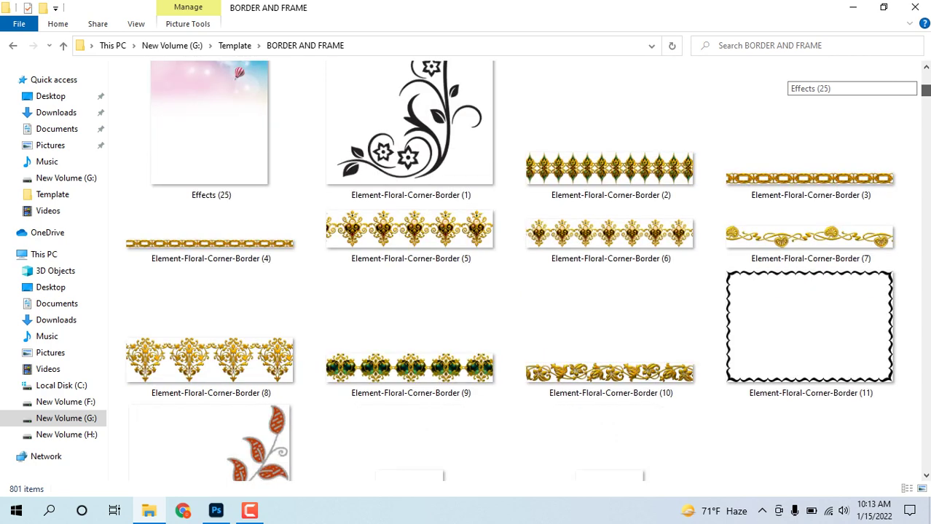
{"action": "scroll", "coordinate": [786, 73], "scroll_direction": "down", "scroll_amount": 2}
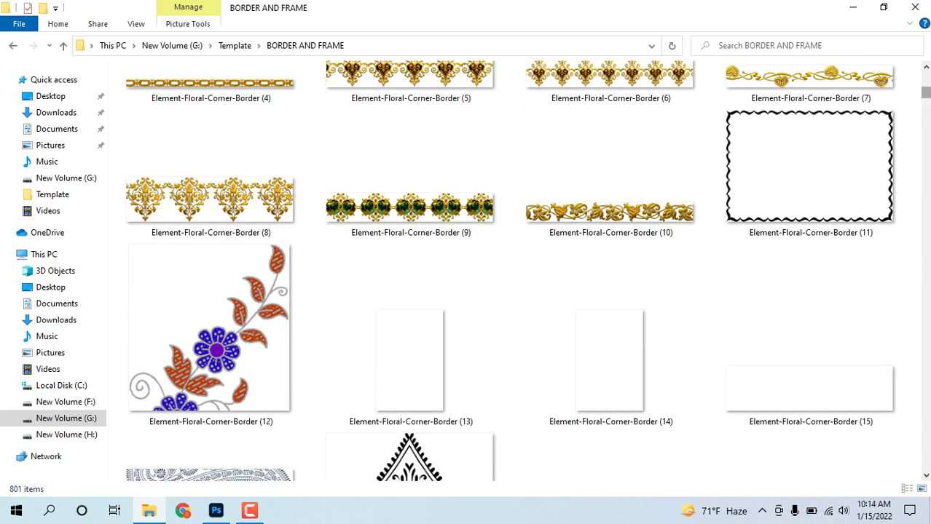
{"action": "scroll", "coordinate": [787, 80], "scroll_direction": "down", "scroll_amount": 3}
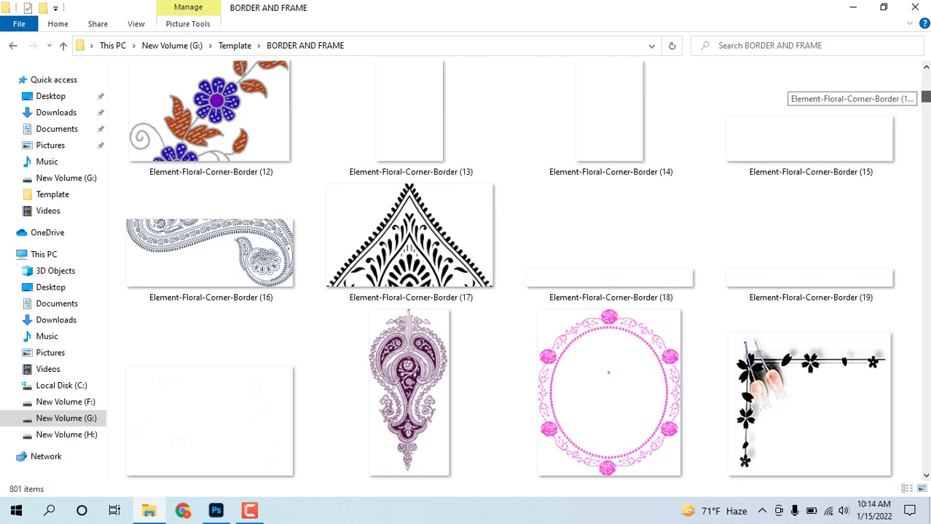
{"action": "scroll", "coordinate": [786, 80], "scroll_direction": "down", "scroll_amount": 2}
{"action": "scroll", "coordinate": [787, 80], "scroll_direction": "down", "scroll_amount": 1}
{"action": "scroll", "coordinate": [787, 80], "scroll_direction": "down", "scroll_amount": 1}
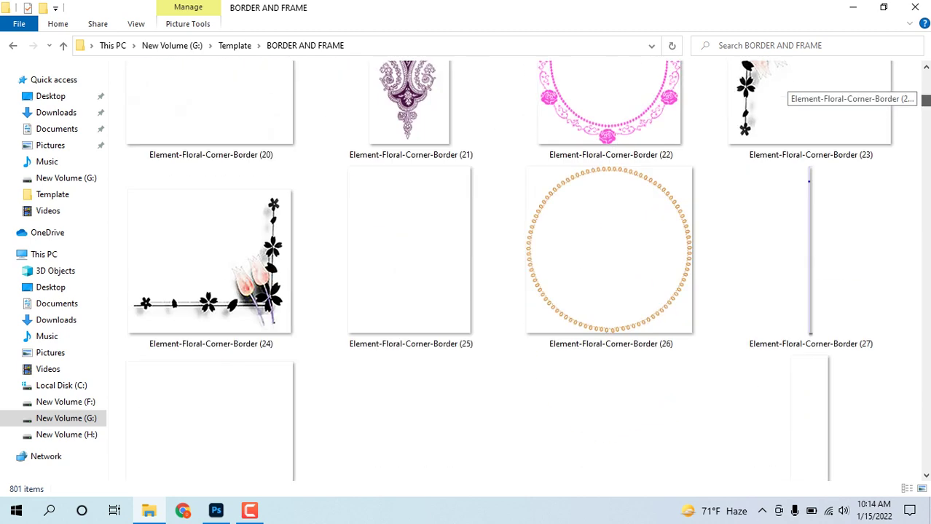
{"action": "scroll", "coordinate": [786, 80], "scroll_direction": "down", "scroll_amount": 1}
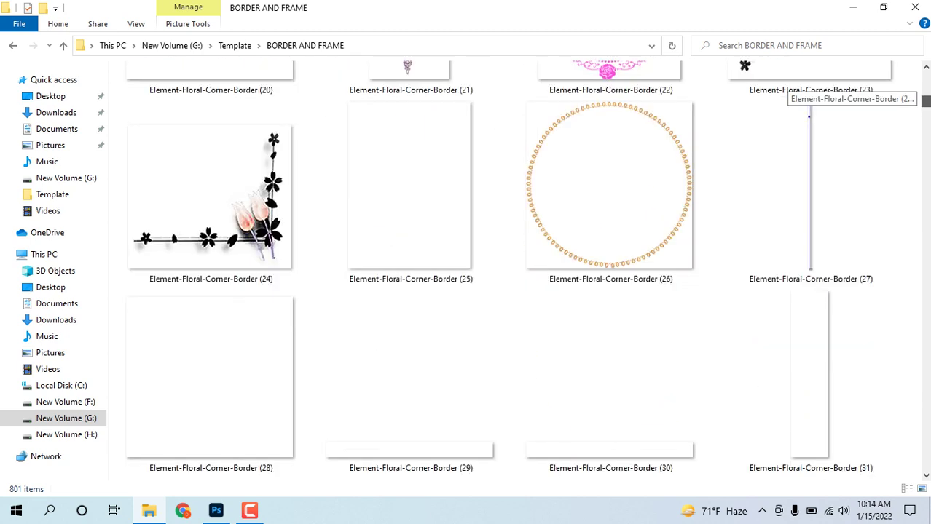
{"action": "scroll", "coordinate": [786, 80], "scroll_direction": "down", "scroll_amount": 1}
{"action": "scroll", "coordinate": [787, 80], "scroll_direction": "down", "scroll_amount": 2}
{"action": "scroll", "coordinate": [787, 80], "scroll_direction": "up", "scroll_amount": 1}
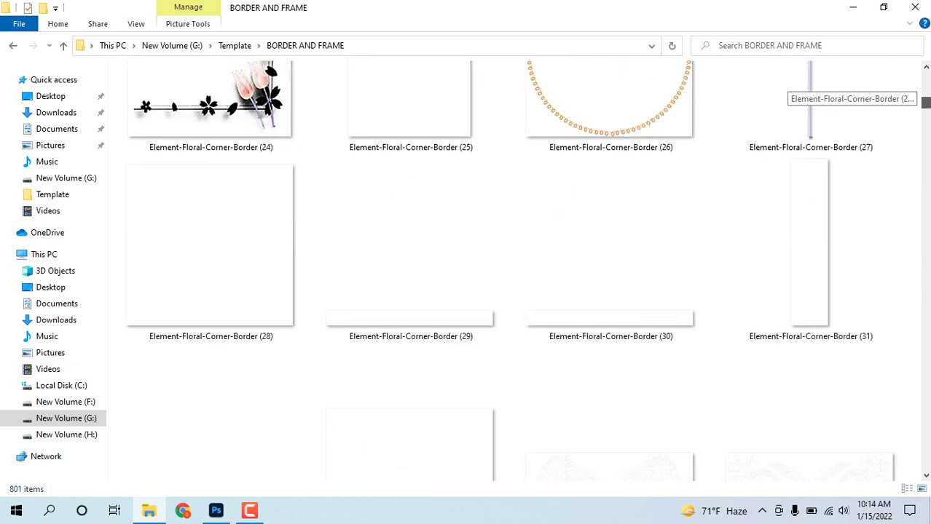
{"action": "scroll", "coordinate": [786, 80], "scroll_direction": "up", "scroll_amount": 2}
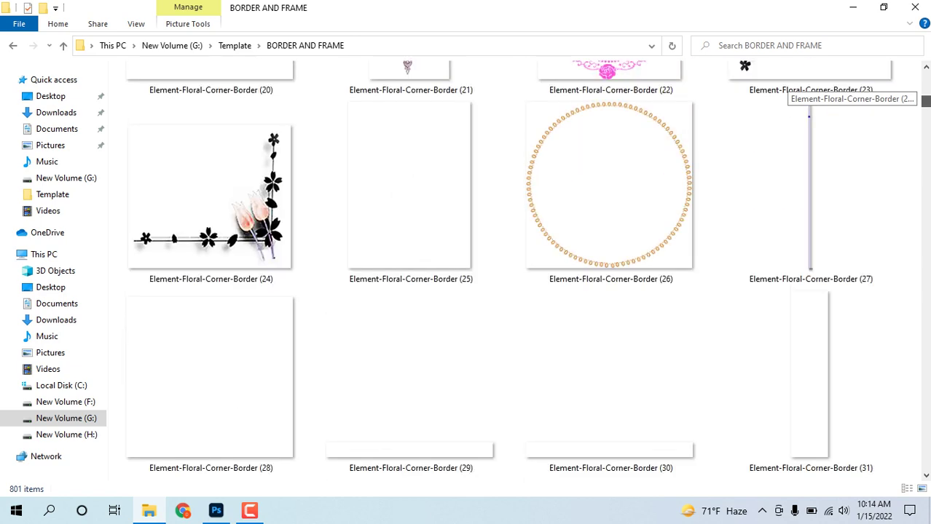
{"action": "scroll", "coordinate": [787, 80], "scroll_direction": "down", "scroll_amount": 1}
{"action": "scroll", "coordinate": [787, 80], "scroll_direction": "down", "scroll_amount": 3}
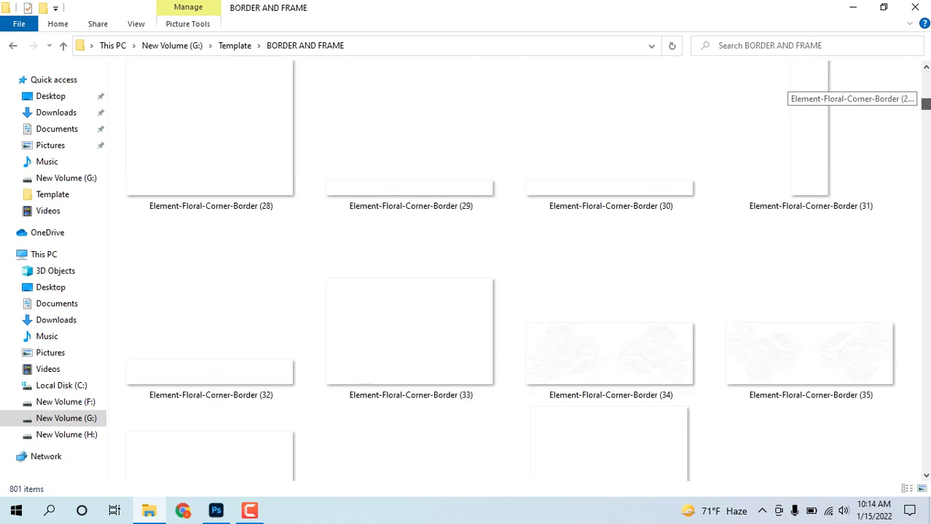
{"action": "scroll", "coordinate": [801, 131], "scroll_direction": "up", "scroll_amount": 1}
{"action": "scroll", "coordinate": [801, 131], "scroll_direction": "up", "scroll_amount": 4}
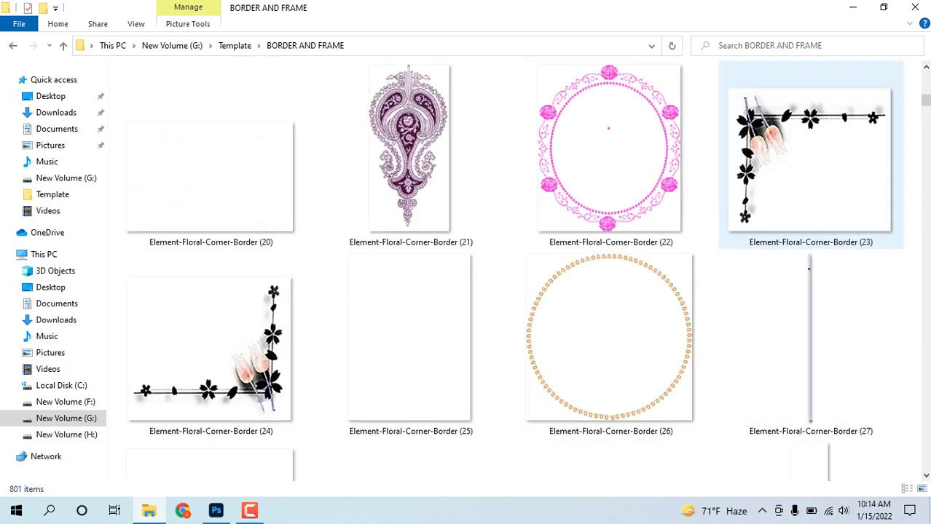
{"action": "scroll", "coordinate": [831, 182], "scroll_direction": "down", "scroll_amount": 2}
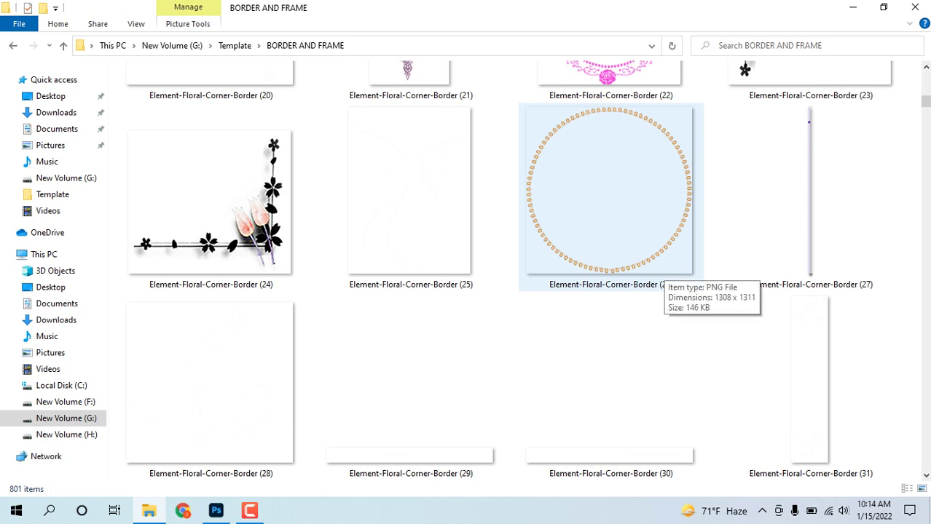
{"action": "scroll", "coordinate": [655, 277], "scroll_direction": "down", "scroll_amount": 3}
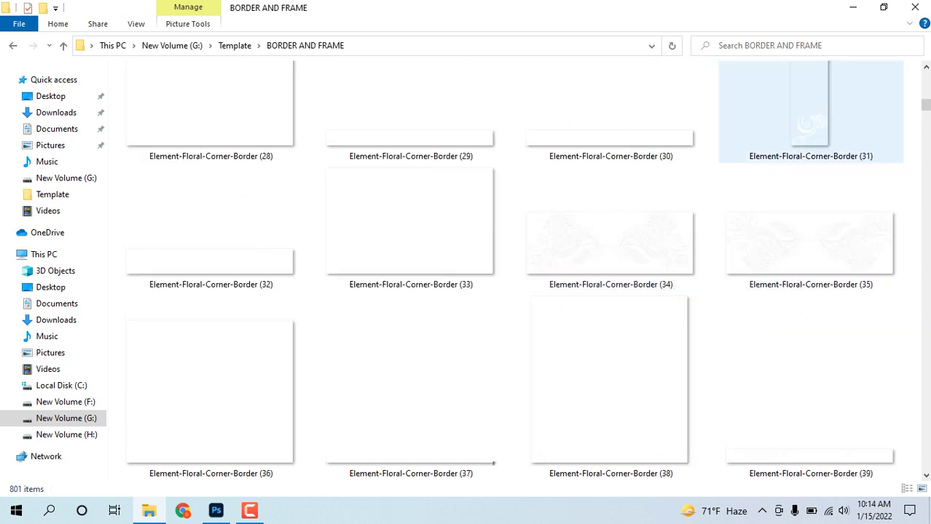
{"action": "scroll", "coordinate": [510, 269], "scroll_direction": "down", "scroll_amount": 2}
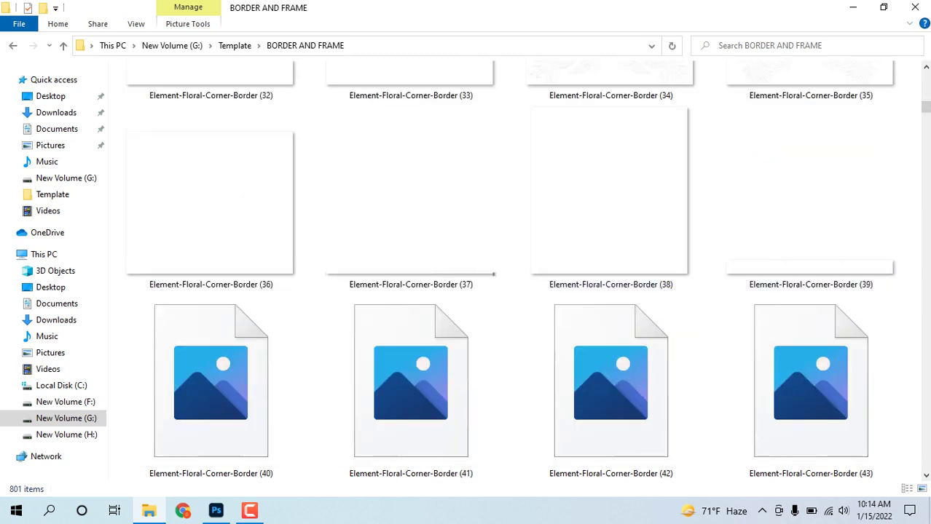
{"action": "scroll", "coordinate": [510, 269], "scroll_direction": "down", "scroll_amount": 2}
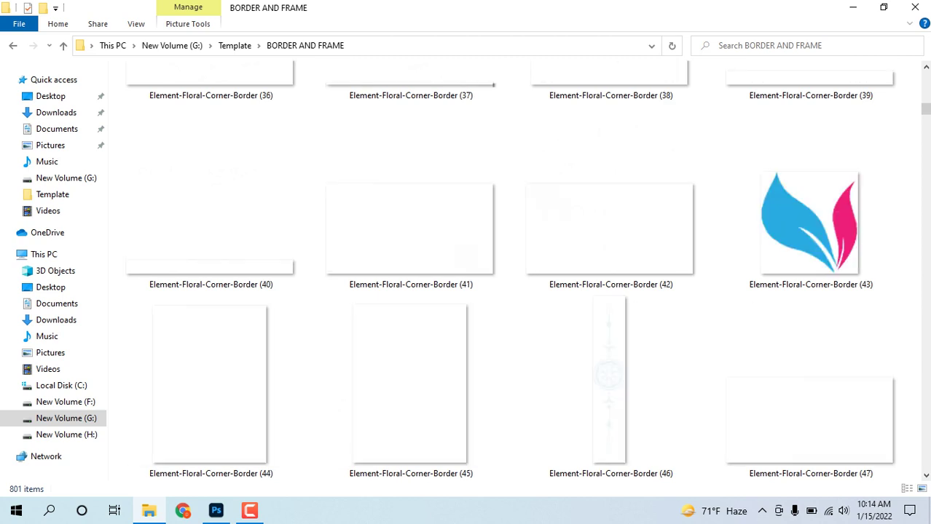
{"action": "scroll", "coordinate": [510, 270], "scroll_direction": "down", "scroll_amount": 2}
{"action": "scroll", "coordinate": [510, 269], "scroll_direction": "down", "scroll_amount": 2}
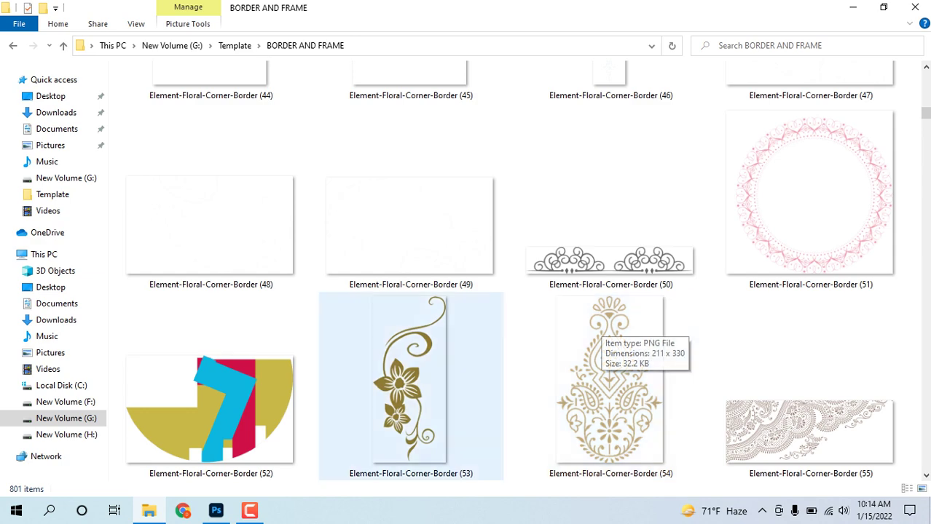
{"action": "scroll", "coordinate": [510, 269], "scroll_direction": "down", "scroll_amount": 2}
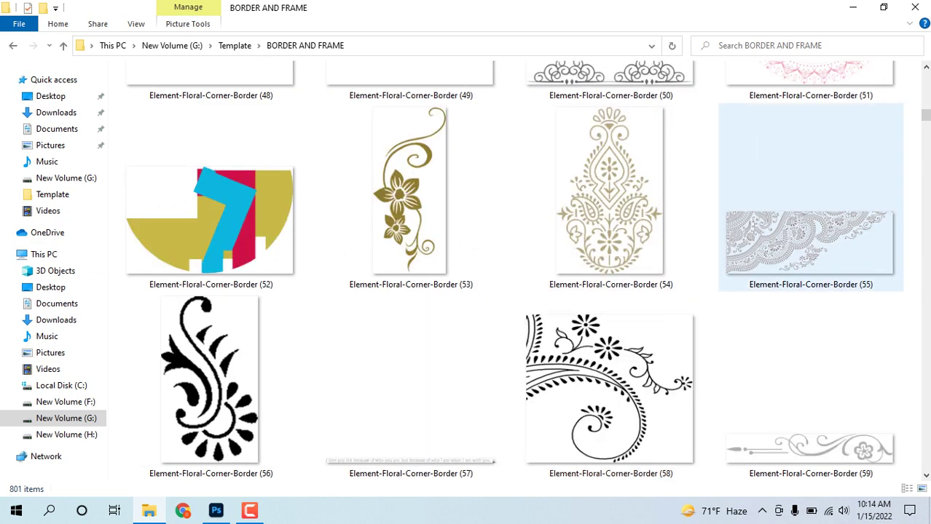
{"action": "scroll", "coordinate": [510, 270], "scroll_direction": "down", "scroll_amount": 2}
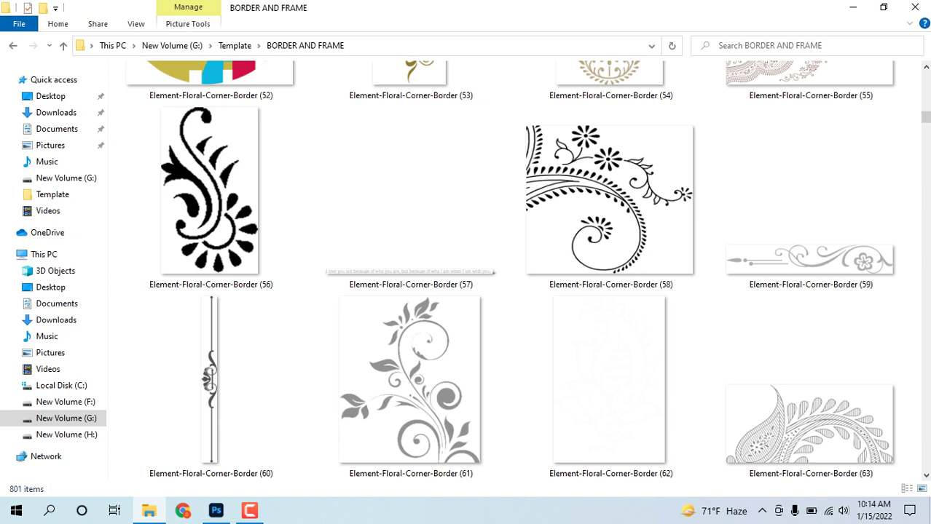
{"action": "scroll", "coordinate": [510, 269], "scroll_direction": "down", "scroll_amount": 2}
{"action": "scroll", "coordinate": [510, 269], "scroll_direction": "down", "scroll_amount": 2}
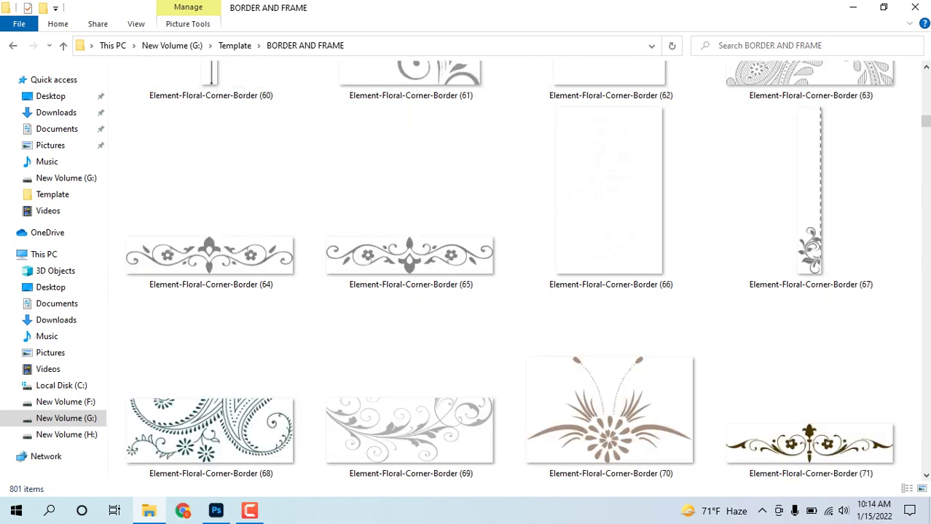
{"action": "scroll", "coordinate": [510, 269], "scroll_direction": "down", "scroll_amount": 2}
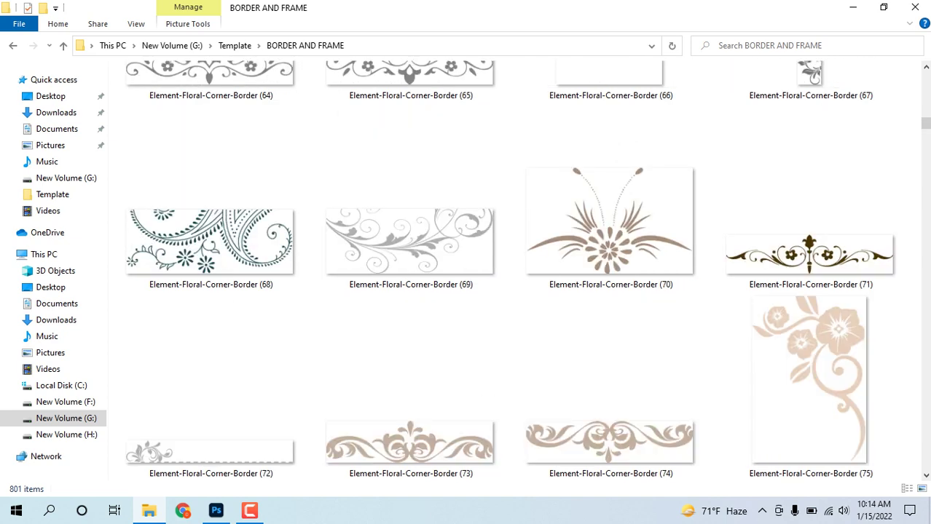
{"action": "scroll", "coordinate": [510, 270], "scroll_direction": "down", "scroll_amount": 2}
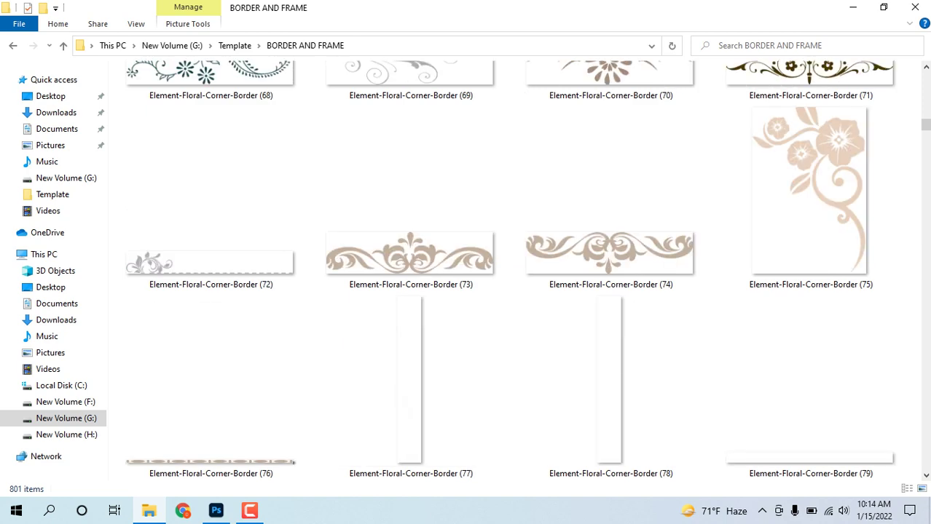
{"action": "scroll", "coordinate": [510, 270], "scroll_direction": "down", "scroll_amount": 2}
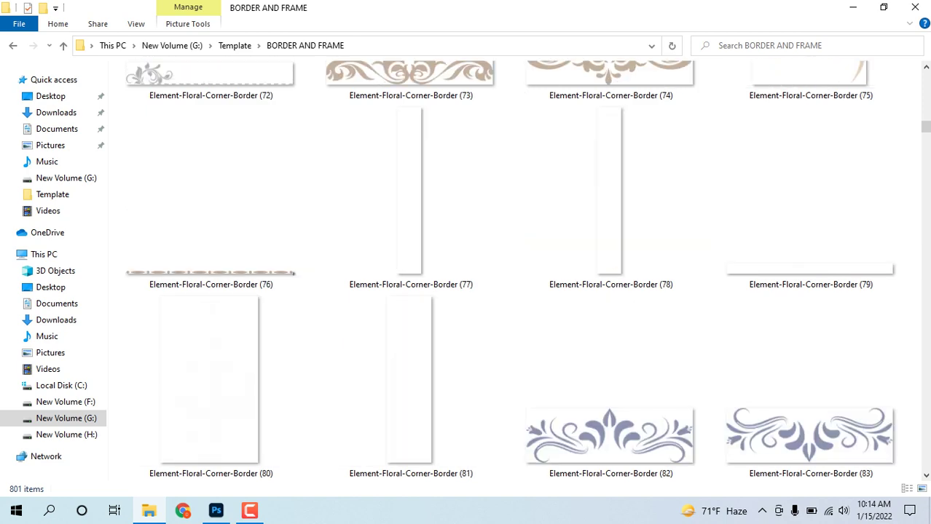
{"action": "scroll", "coordinate": [510, 270], "scroll_direction": "down", "scroll_amount": 2}
{"action": "scroll", "coordinate": [510, 270], "scroll_direction": "down", "scroll_amount": 2}
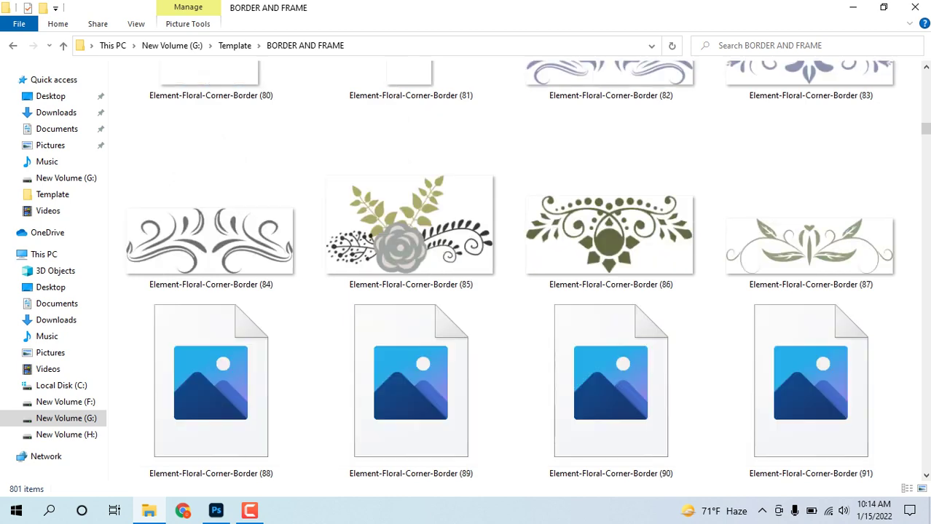
{"action": "scroll", "coordinate": [510, 269], "scroll_direction": "down", "scroll_amount": 2}
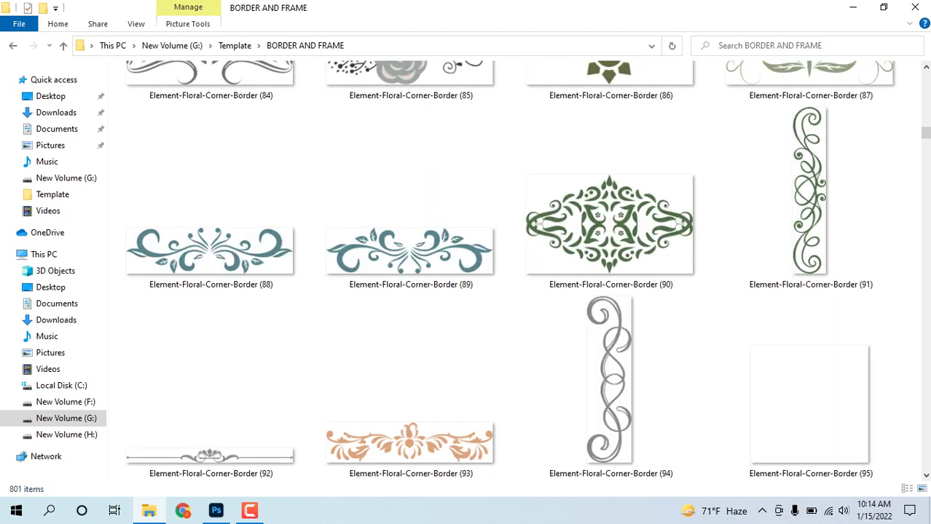
{"action": "scroll", "coordinate": [510, 269], "scroll_direction": "down", "scroll_amount": 2}
{"action": "scroll", "coordinate": [510, 269], "scroll_direction": "down", "scroll_amount": 2}
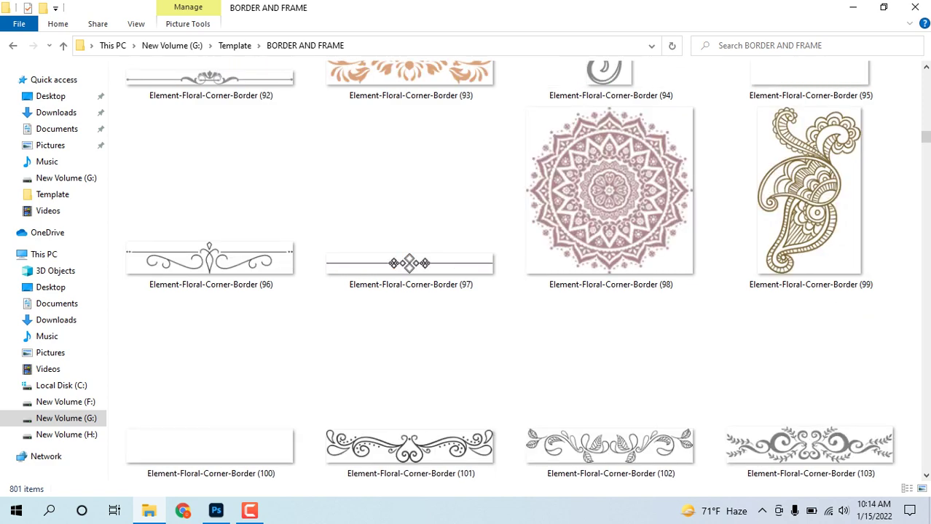
{"action": "scroll", "coordinate": [510, 269], "scroll_direction": "down", "scroll_amount": 2}
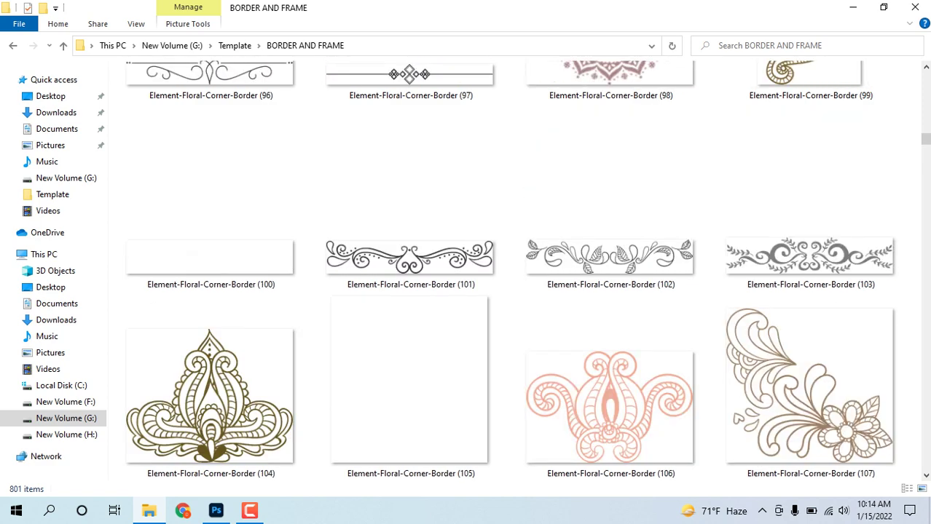
{"action": "scroll", "coordinate": [510, 270], "scroll_direction": "down", "scroll_amount": 2}
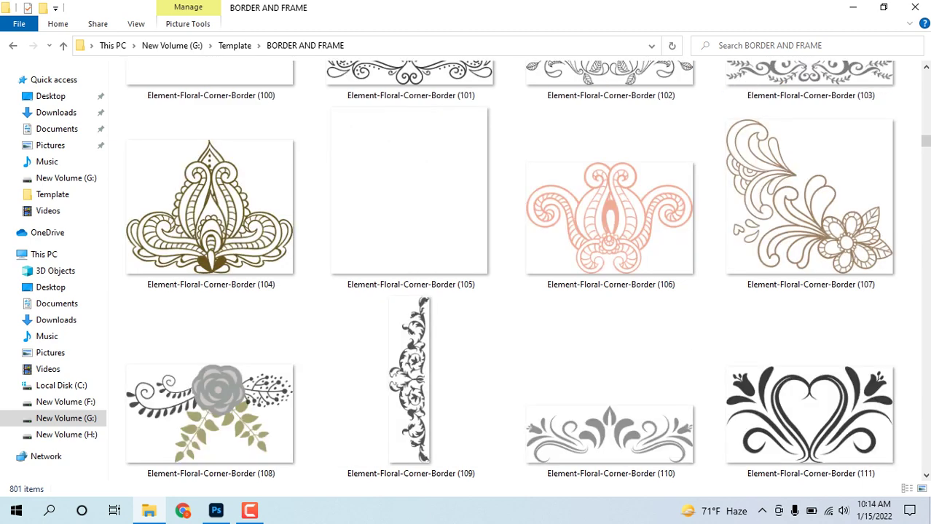
{"action": "scroll", "coordinate": [510, 269], "scroll_direction": "down", "scroll_amount": 2}
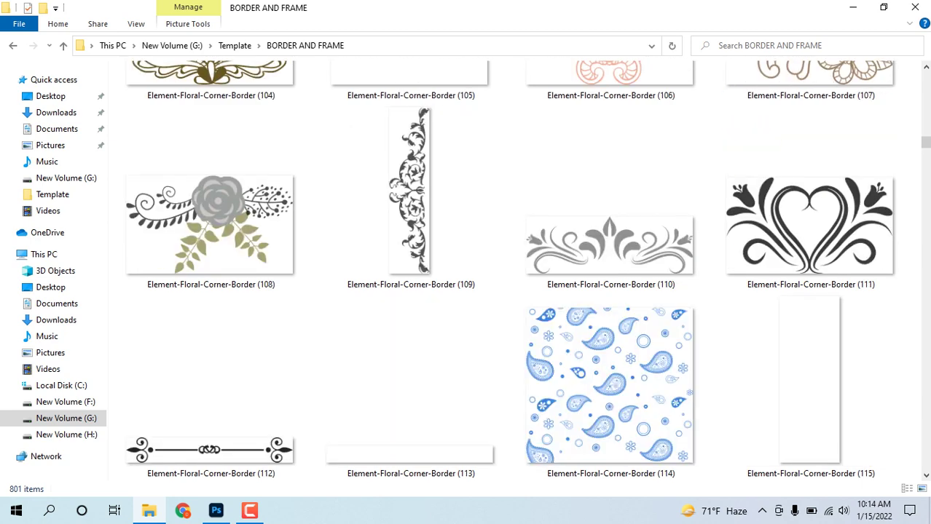
{"action": "scroll", "coordinate": [510, 269], "scroll_direction": "down", "scroll_amount": 2}
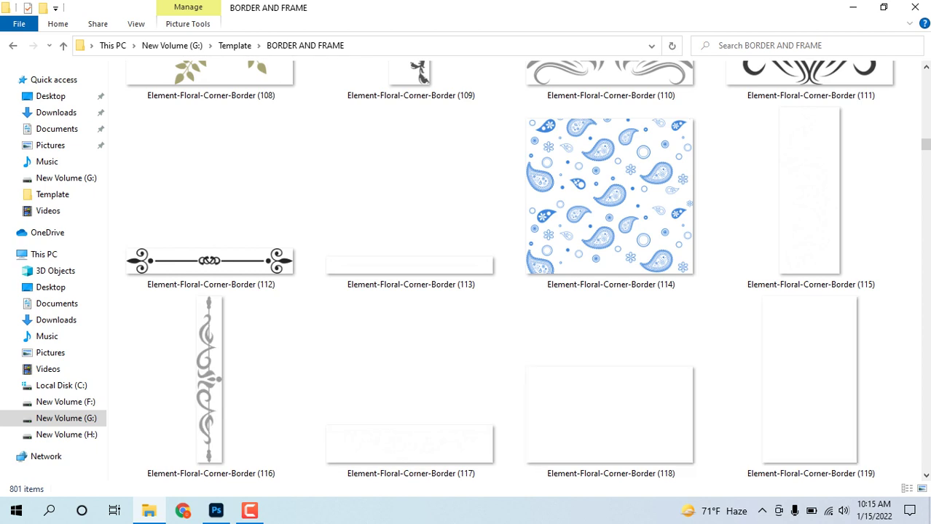
{"action": "scroll", "coordinate": [510, 269], "scroll_direction": "down", "scroll_amount": 2}
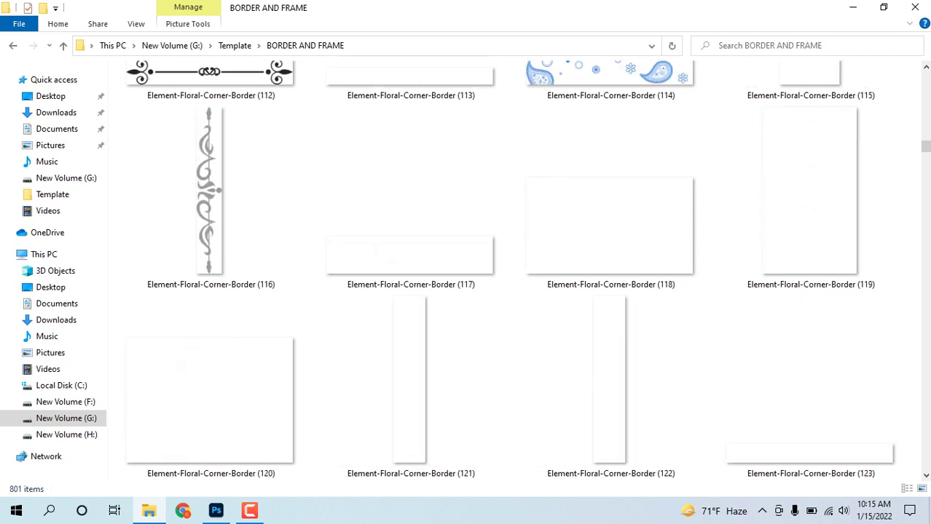
{"action": "scroll", "coordinate": [510, 269], "scroll_direction": "down", "scroll_amount": 2}
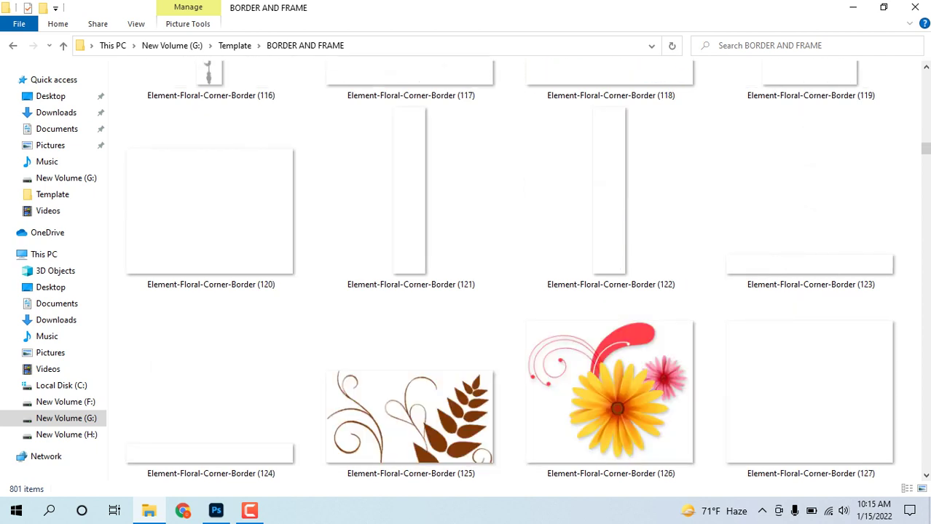
{"action": "scroll", "coordinate": [510, 269], "scroll_direction": "down", "scroll_amount": 2}
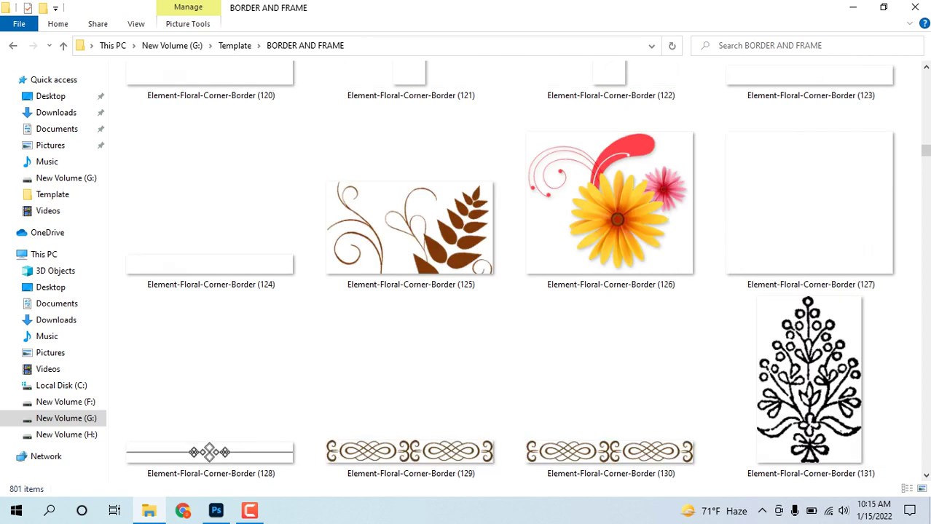
{"action": "scroll", "coordinate": [510, 269], "scroll_direction": "down", "scroll_amount": 2}
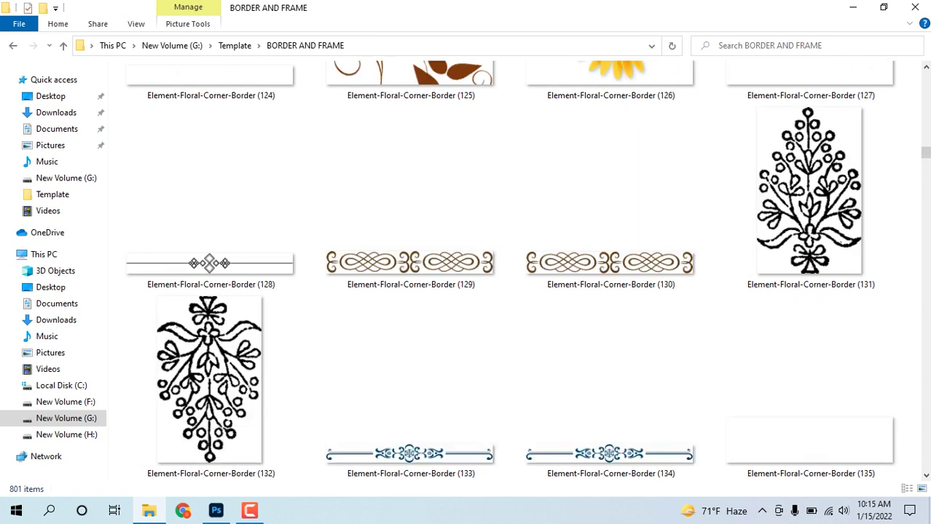
{"action": "scroll", "coordinate": [510, 269], "scroll_direction": "down", "scroll_amount": 2}
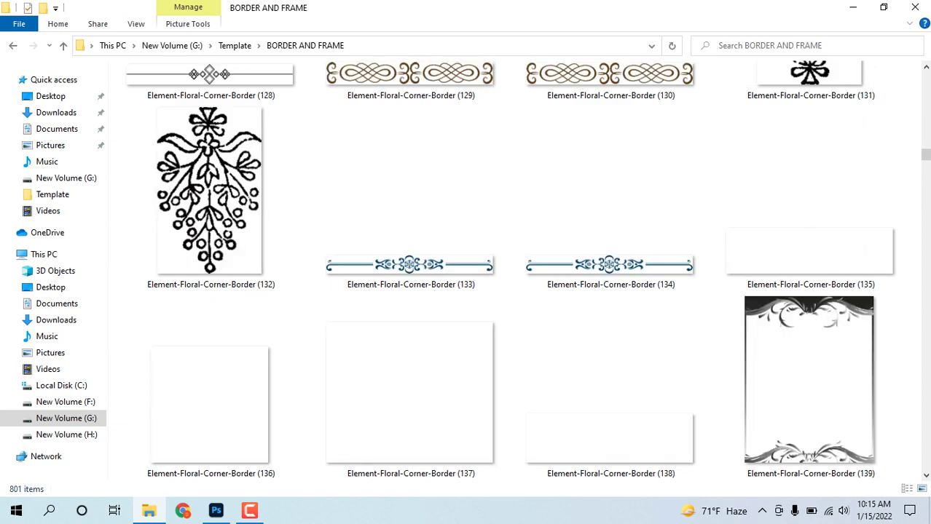
{"action": "scroll", "coordinate": [510, 269], "scroll_direction": "down", "scroll_amount": 2}
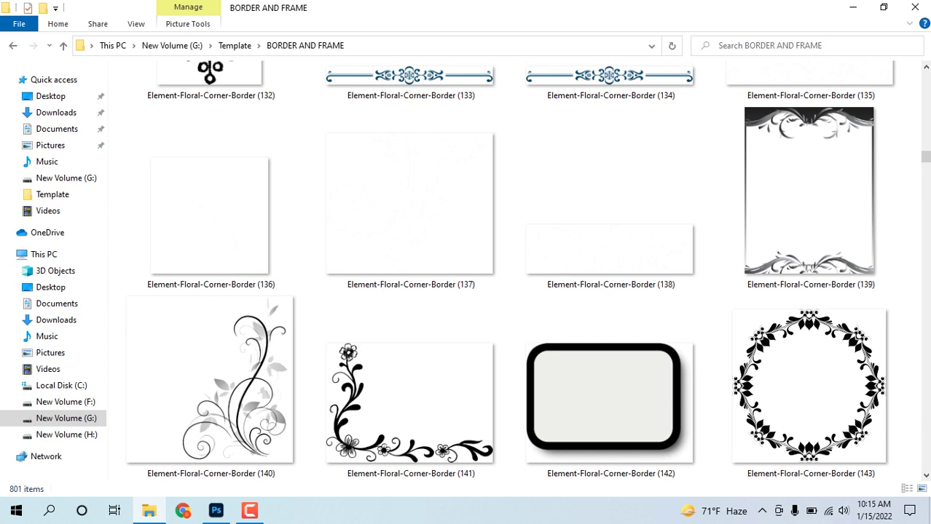
{"action": "scroll", "coordinate": [509, 269], "scroll_direction": "down", "scroll_amount": 2}
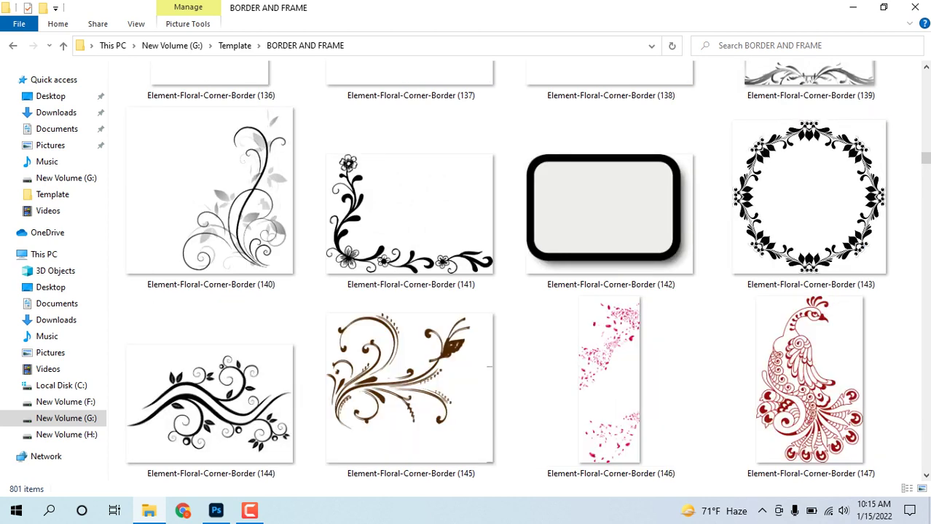
{"action": "scroll", "coordinate": [510, 270], "scroll_direction": "down", "scroll_amount": 2}
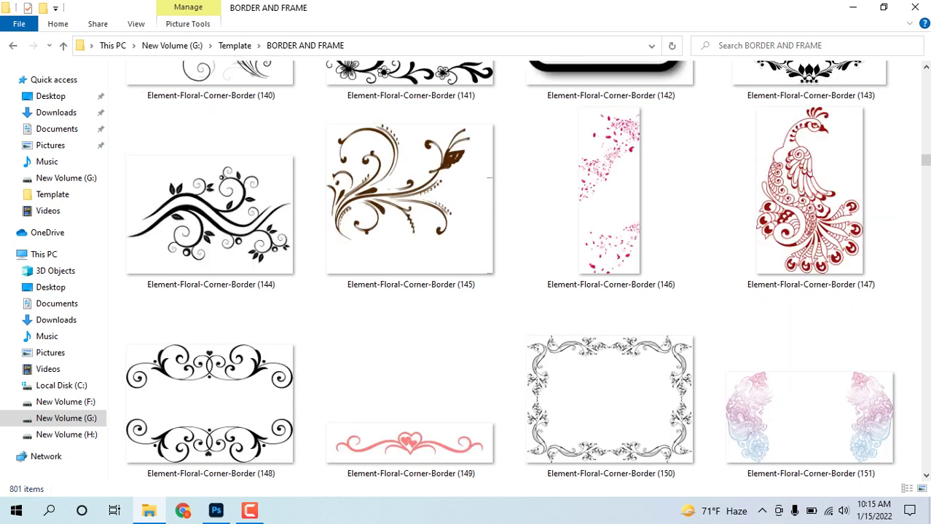
{"action": "scroll", "coordinate": [510, 270], "scroll_direction": "down", "scroll_amount": 2}
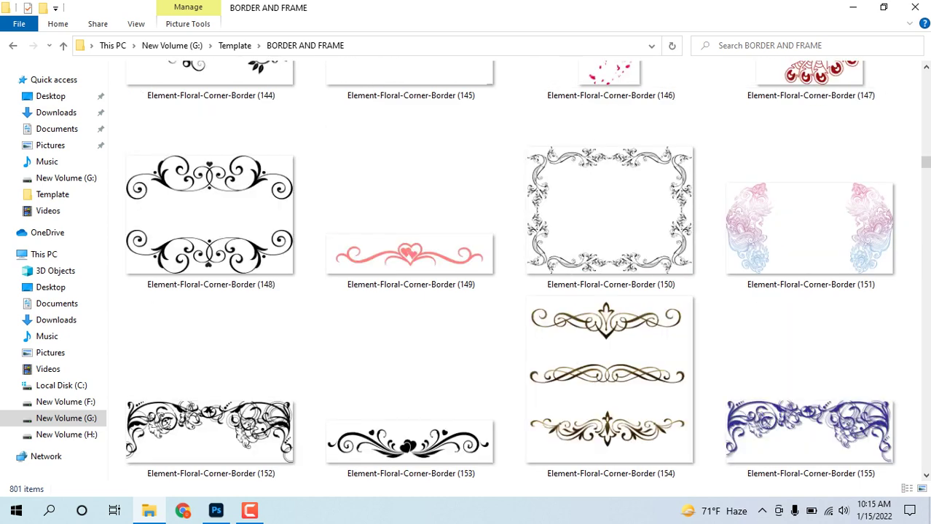
{"action": "scroll", "coordinate": [510, 270], "scroll_direction": "down", "scroll_amount": 2}
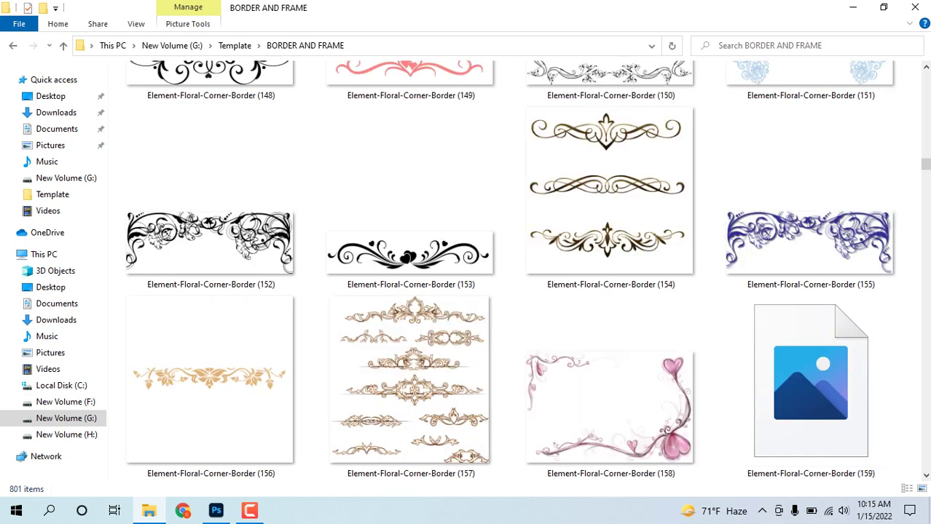
{"action": "scroll", "coordinate": [510, 270], "scroll_direction": "down", "scroll_amount": 2}
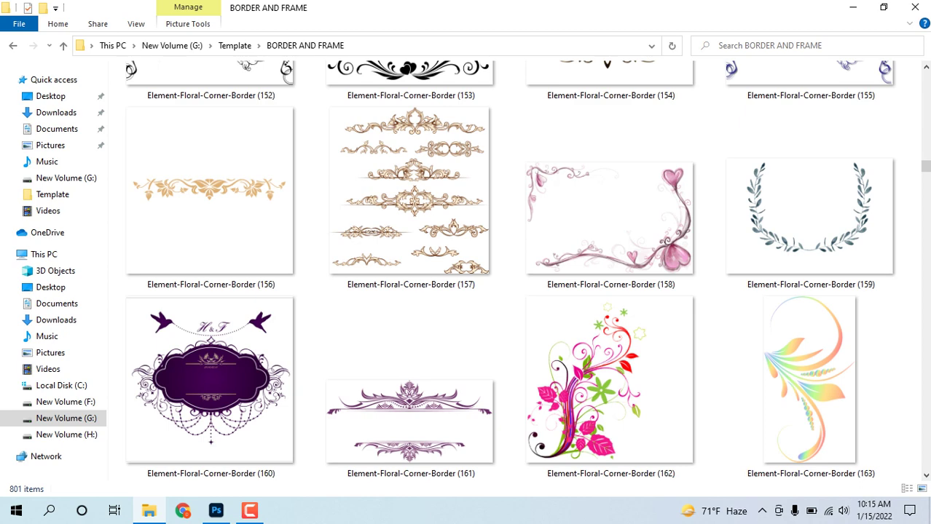
{"action": "scroll", "coordinate": [510, 270], "scroll_direction": "down", "scroll_amount": 2}
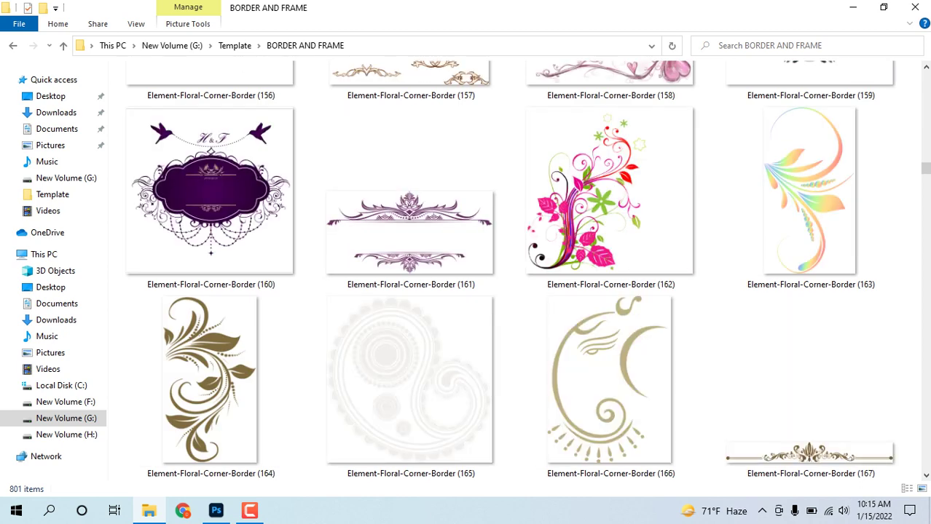
{"action": "scroll", "coordinate": [510, 269], "scroll_direction": "down", "scroll_amount": 2}
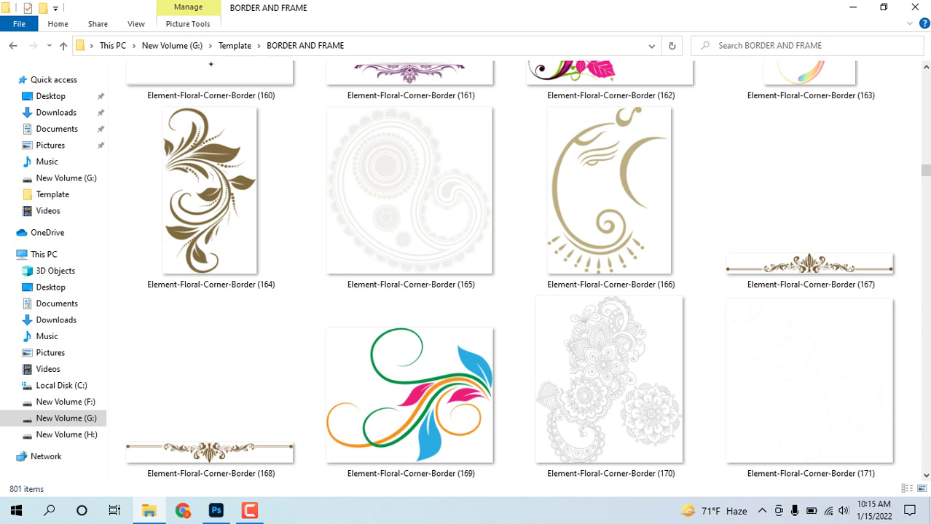
{"action": "scroll", "coordinate": [510, 269], "scroll_direction": "down", "scroll_amount": 2}
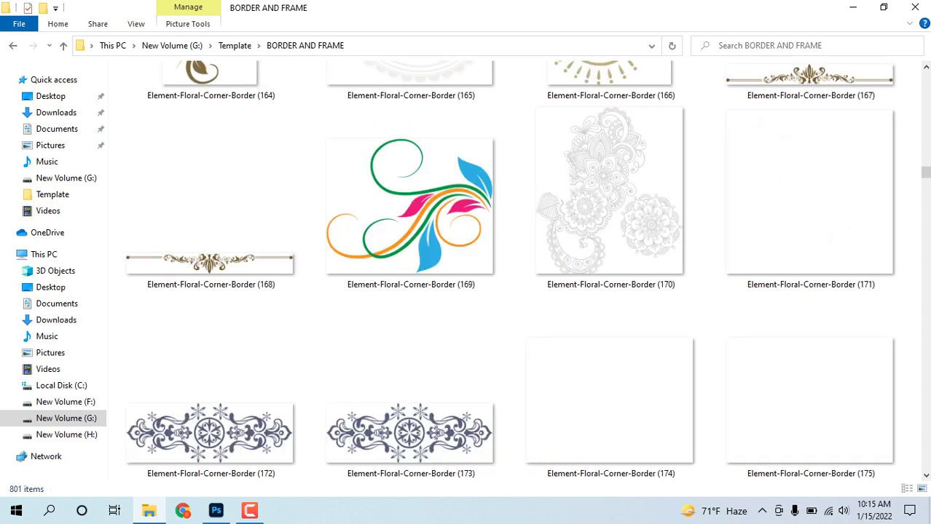
{"action": "scroll", "coordinate": [510, 270], "scroll_direction": "down", "scroll_amount": 2}
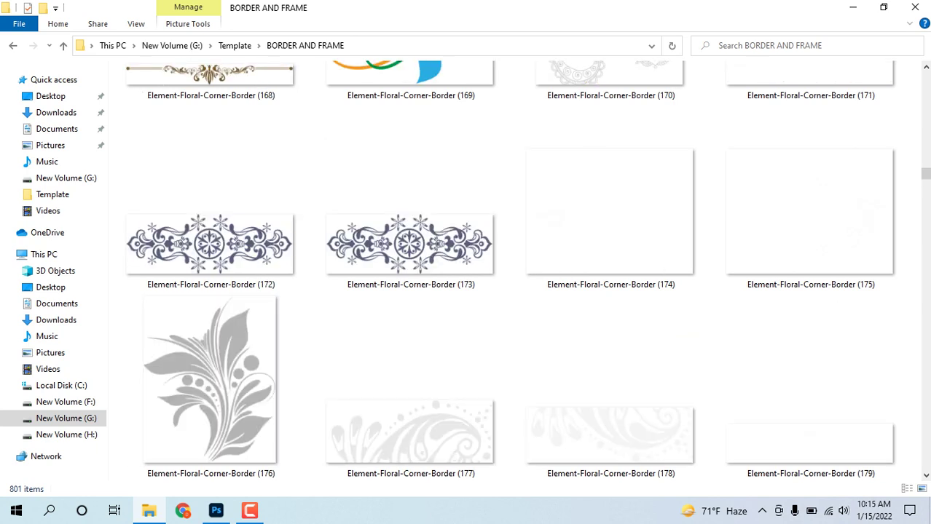
{"action": "scroll", "coordinate": [510, 270], "scroll_direction": "down", "scroll_amount": 2}
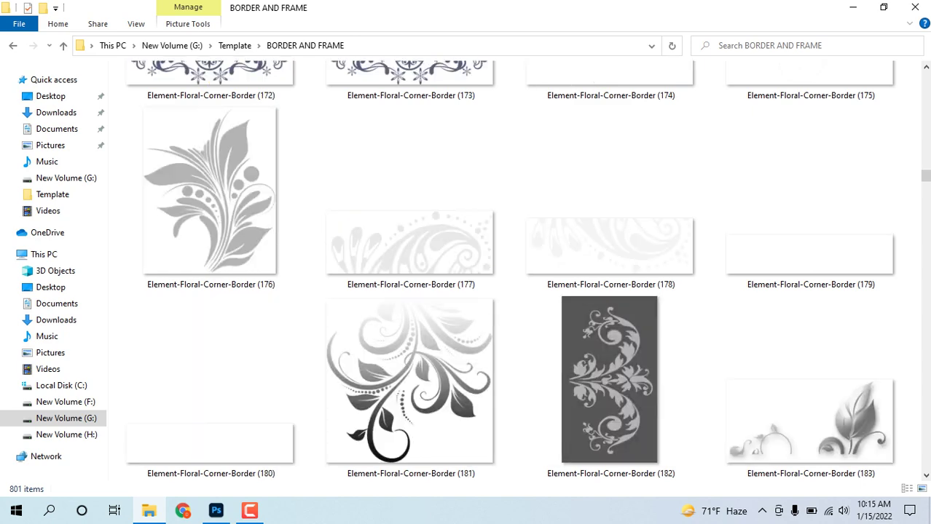
{"action": "scroll", "coordinate": [510, 269], "scroll_direction": "down", "scroll_amount": 2}
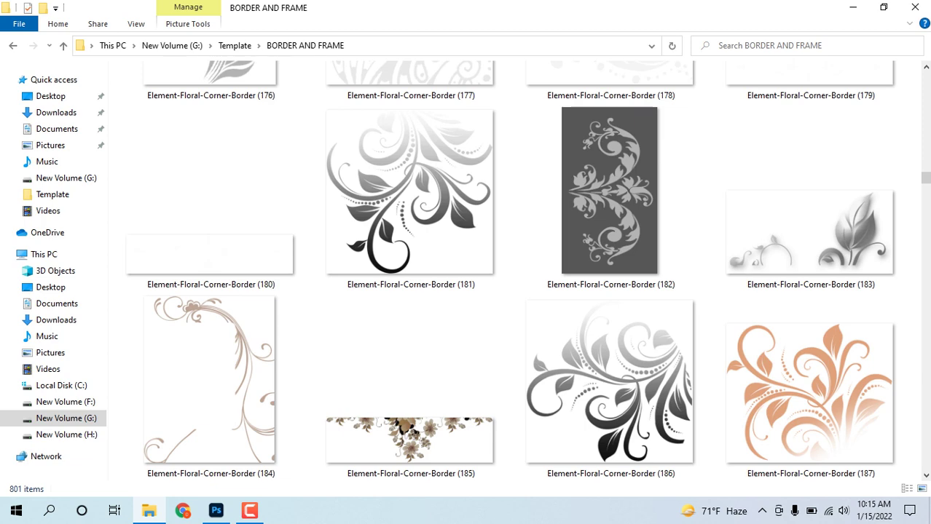
{"action": "scroll", "coordinate": [510, 270], "scroll_direction": "down", "scroll_amount": 2}
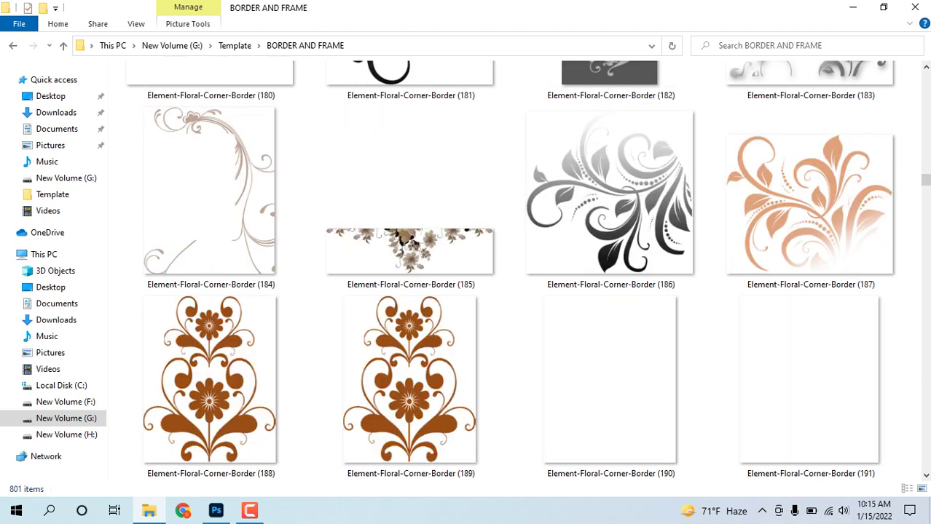
{"action": "scroll", "coordinate": [509, 270], "scroll_direction": "down", "scroll_amount": 2}
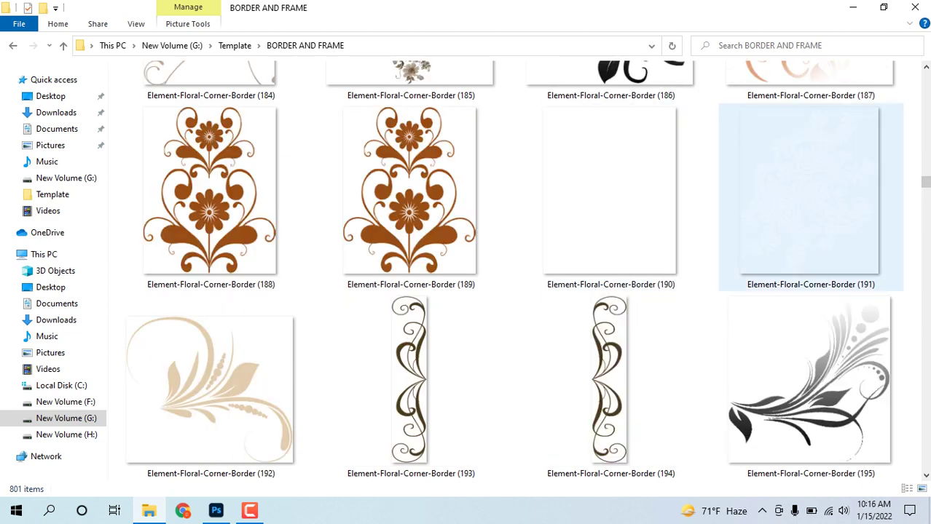
{"action": "scroll", "coordinate": [732, 284], "scroll_direction": "down", "scroll_amount": 2}
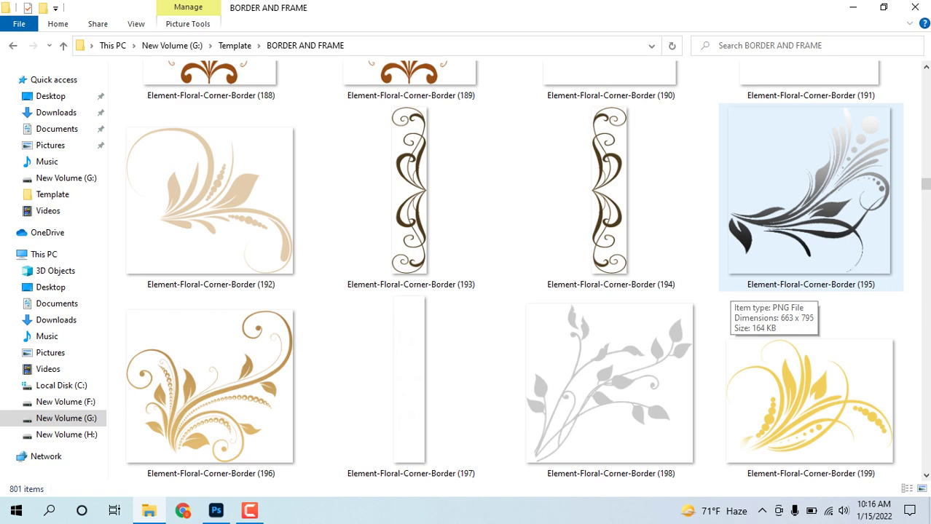
{"action": "scroll", "coordinate": [728, 288], "scroll_direction": "down", "scroll_amount": 2}
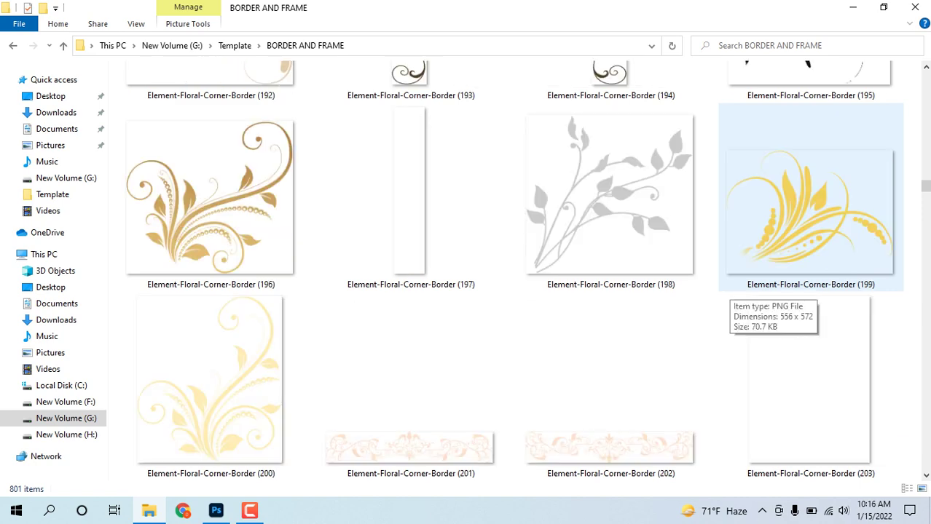
{"action": "scroll", "coordinate": [729, 288], "scroll_direction": "down", "scroll_amount": 2}
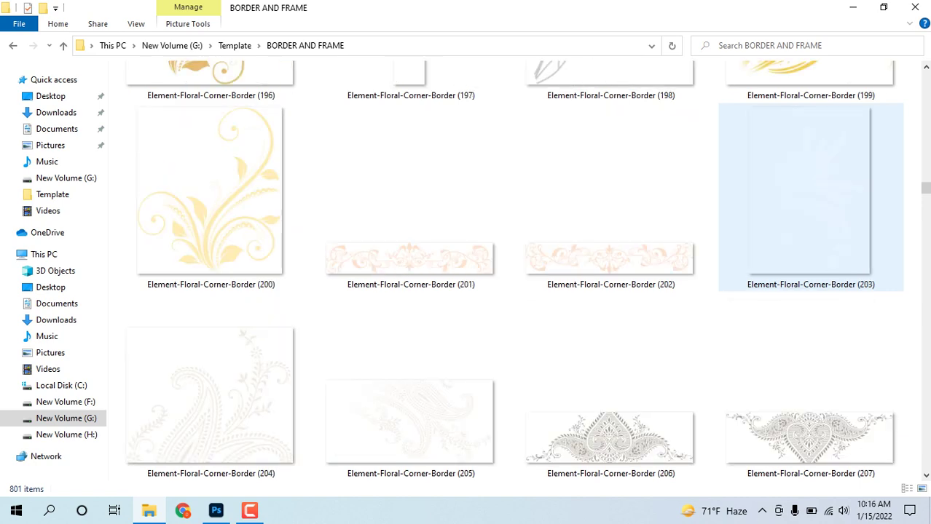
{"action": "scroll", "coordinate": [728, 287], "scroll_direction": "down", "scroll_amount": 2}
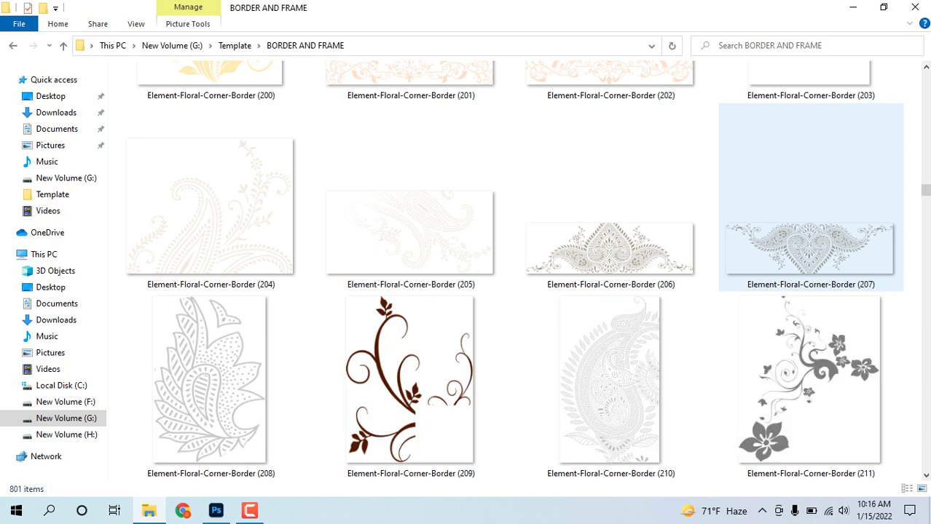
{"action": "scroll", "coordinate": [729, 288], "scroll_direction": "down", "scroll_amount": 2}
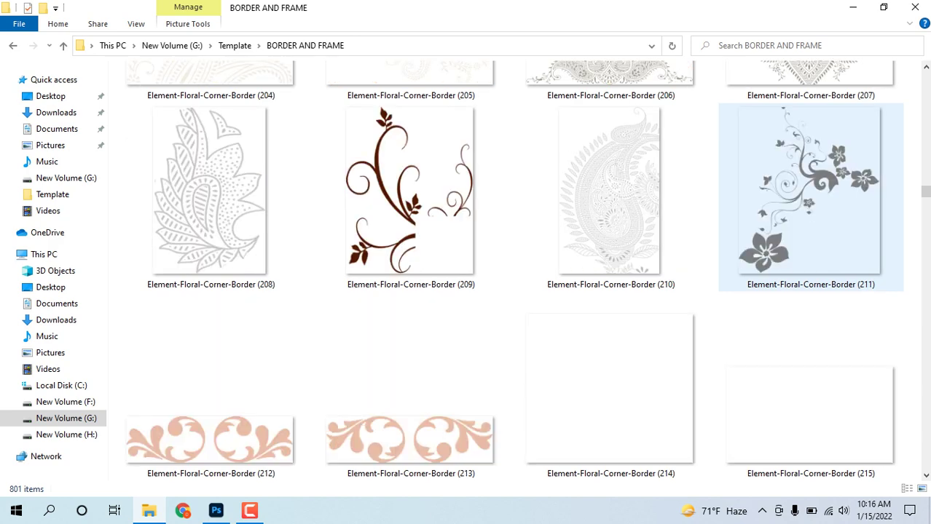
{"action": "scroll", "coordinate": [729, 287], "scroll_direction": "down", "scroll_amount": 2}
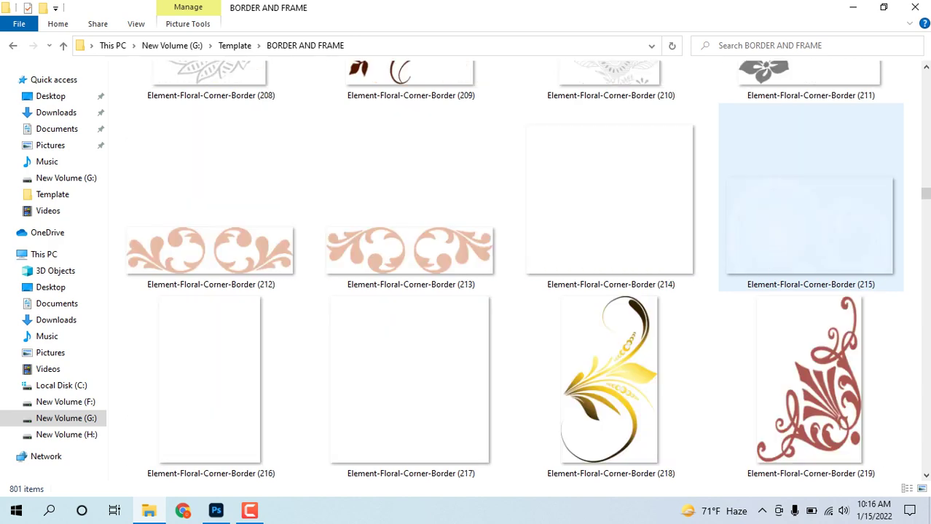
{"action": "scroll", "coordinate": [728, 288], "scroll_direction": "down", "scroll_amount": 2}
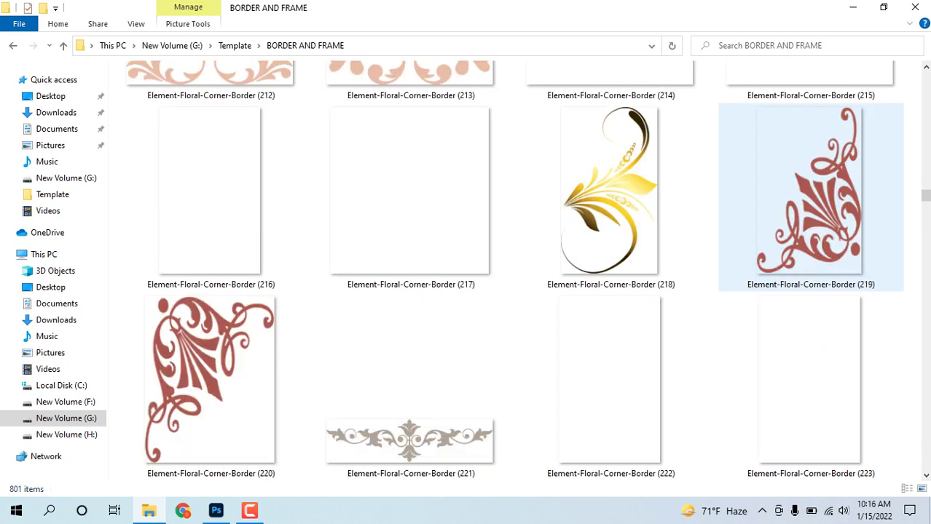
{"action": "scroll", "coordinate": [729, 287], "scroll_direction": "down", "scroll_amount": 2}
{"action": "scroll", "coordinate": [728, 287], "scroll_direction": "down", "scroll_amount": 2}
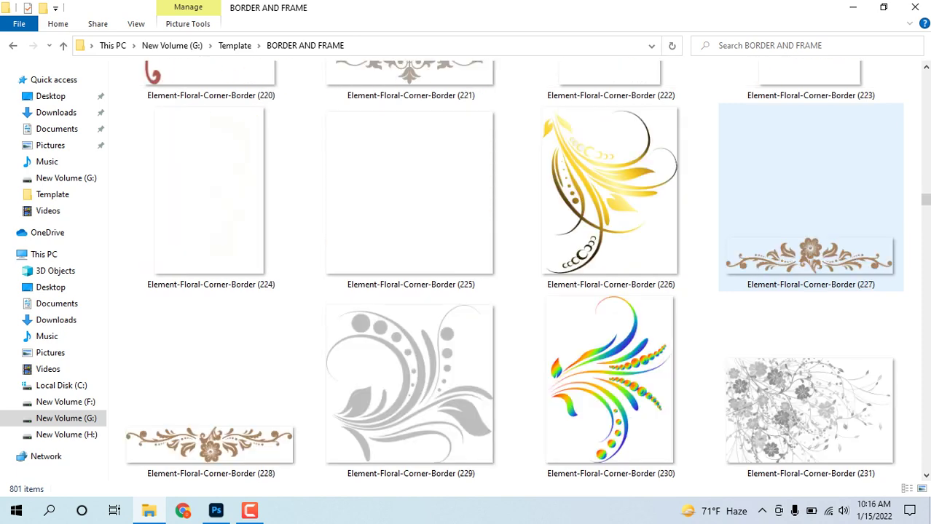
{"action": "scroll", "coordinate": [728, 287], "scroll_direction": "down", "scroll_amount": 2}
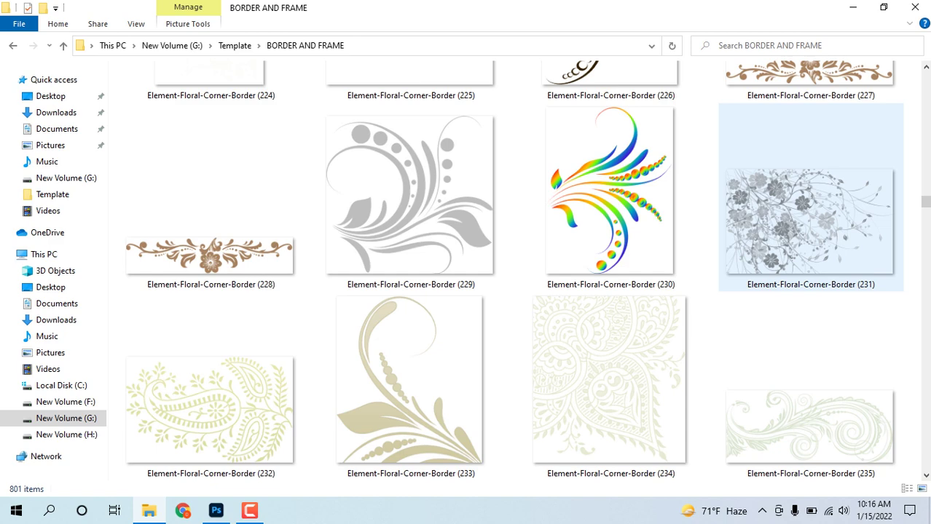
{"action": "scroll", "coordinate": [728, 287], "scroll_direction": "down", "scroll_amount": 2}
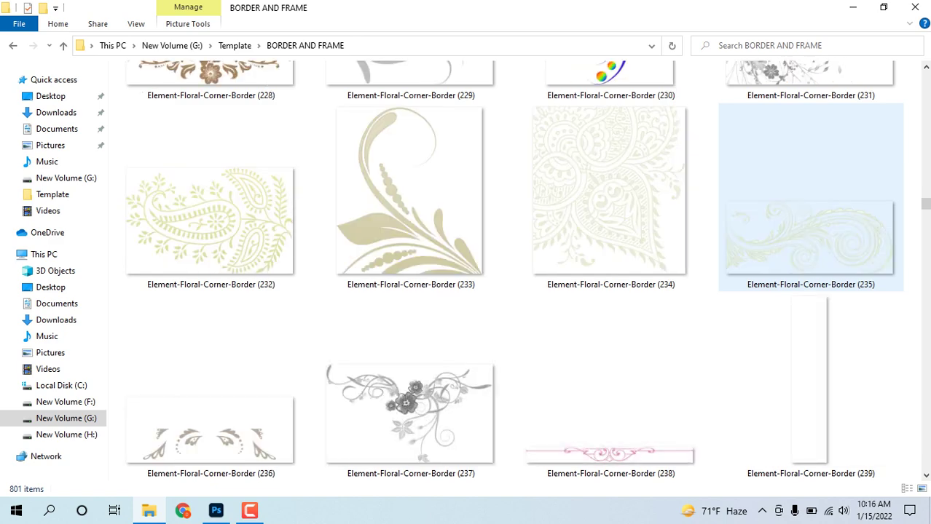
{"action": "scroll", "coordinate": [729, 288], "scroll_direction": "down", "scroll_amount": 2}
{"action": "scroll", "coordinate": [728, 288], "scroll_direction": "down", "scroll_amount": 2}
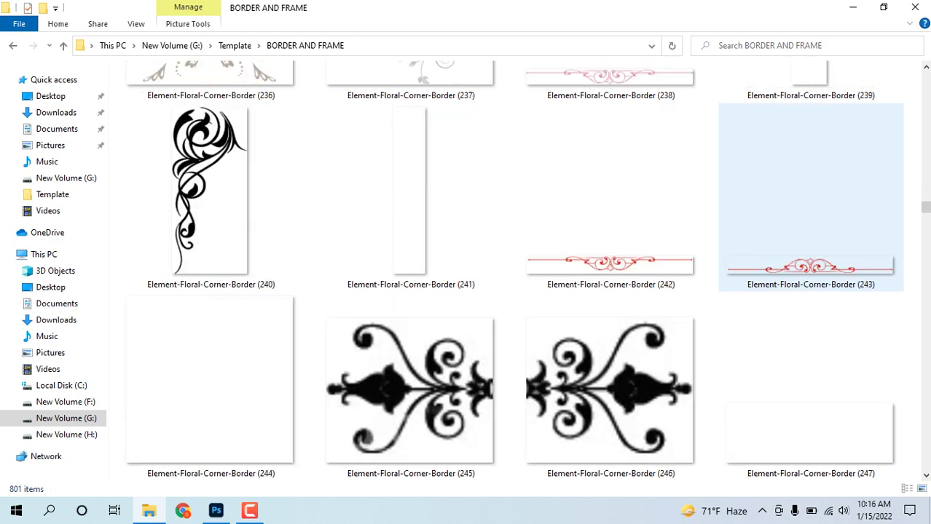
{"action": "scroll", "coordinate": [810, 196], "scroll_direction": "down", "scroll_amount": 2}
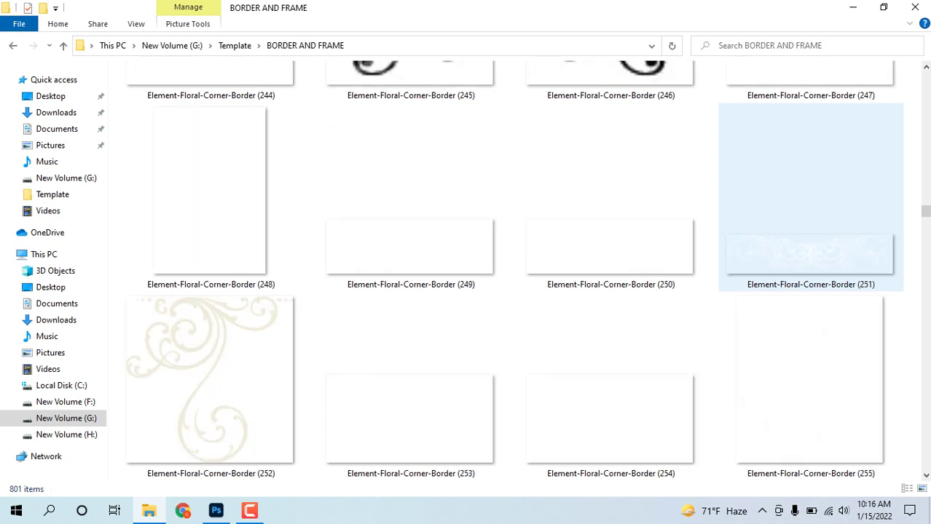
{"action": "key", "text": "Down"}
{"action": "key", "text": "Down"}
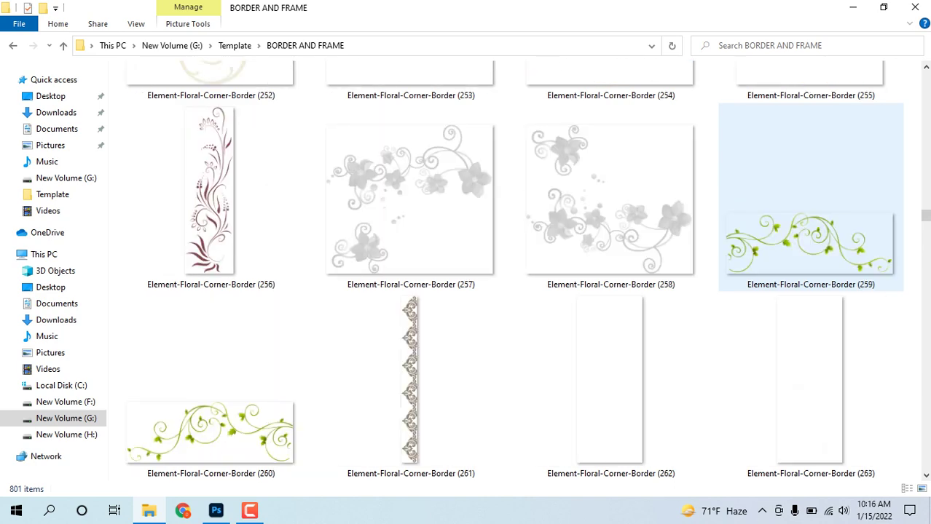
{"action": "key", "text": "Down"}
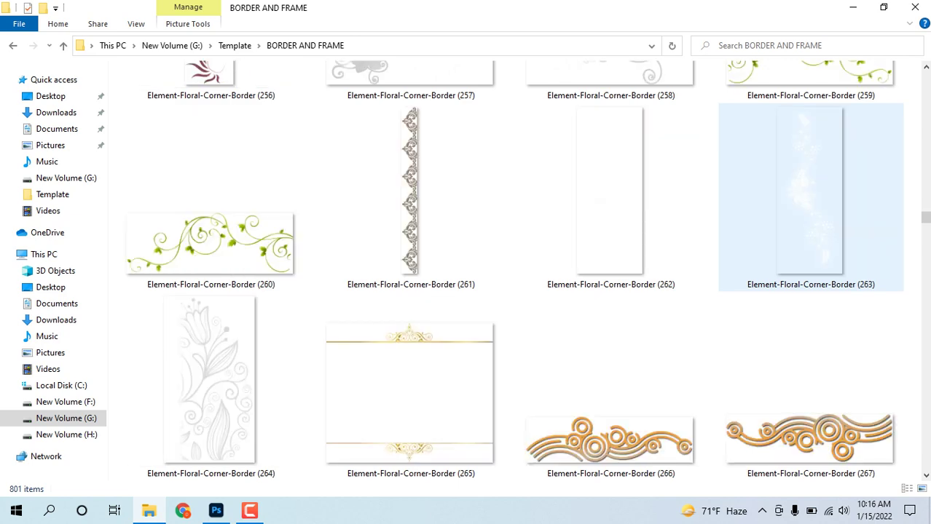
{"action": "key", "text": "Down"}
{"action": "key", "text": "Down"}
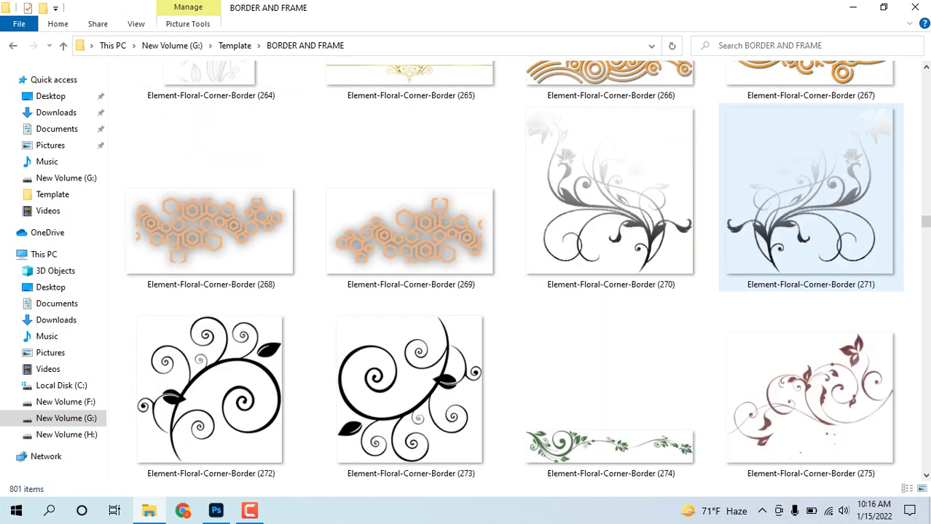
{"action": "key", "text": "Down"}
{"action": "key", "text": "Down"}
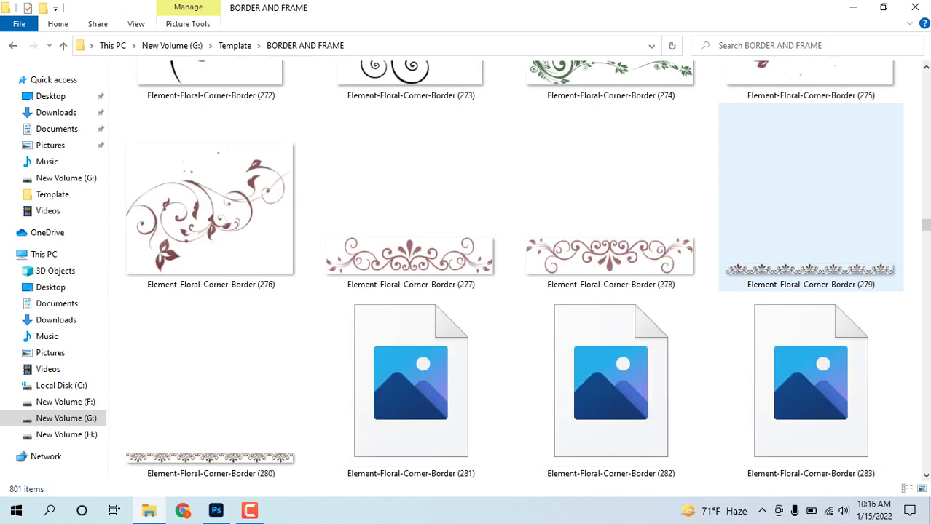
{"action": "key", "text": "Down"}
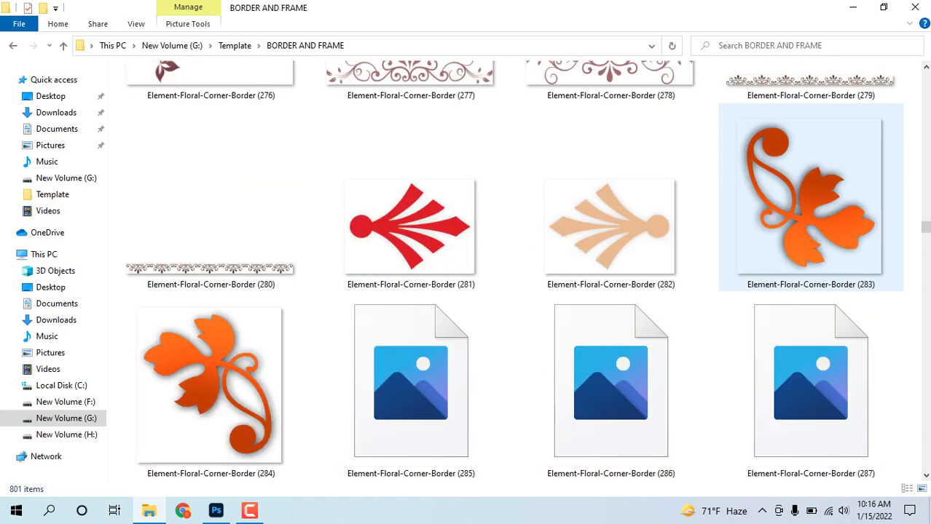
{"action": "key", "text": "Down"}
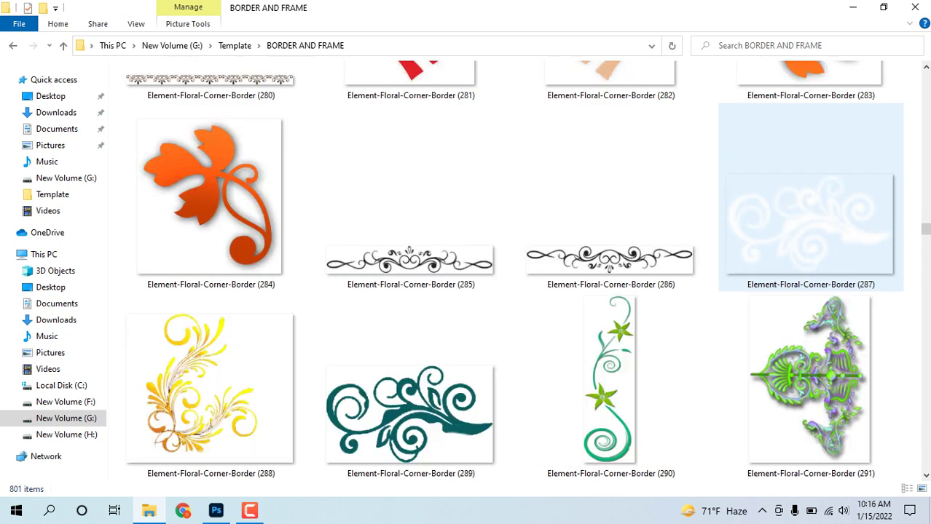
{"action": "key", "text": "Down"}
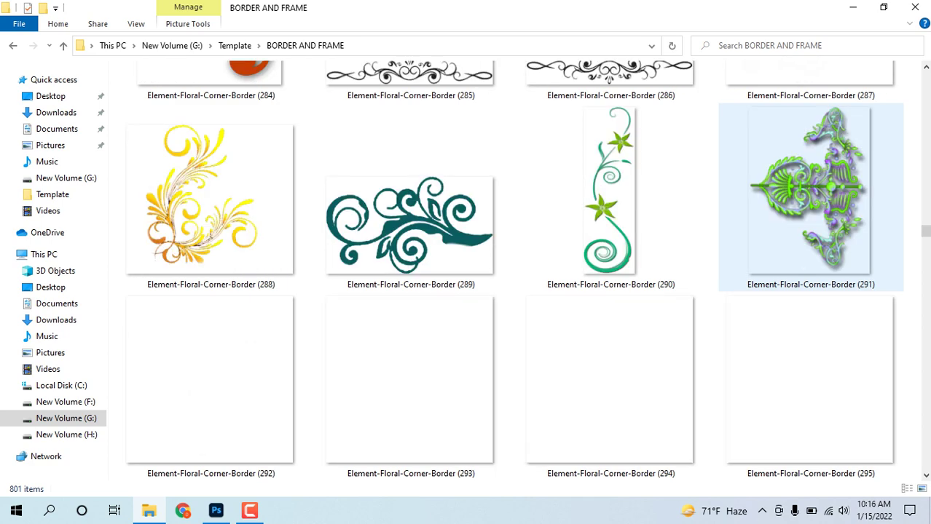
{"action": "key", "text": "Down"}
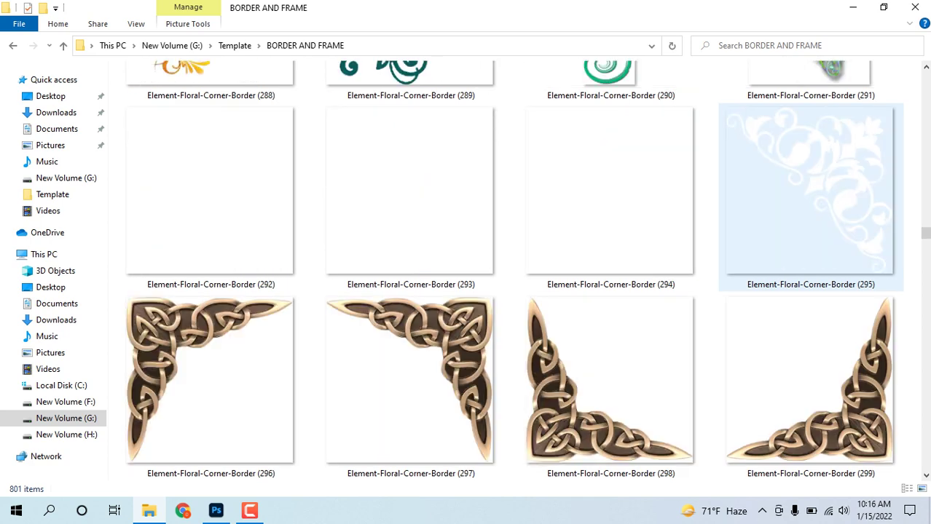
{"action": "key", "text": "Down"}
{"action": "key", "text": "Down"}
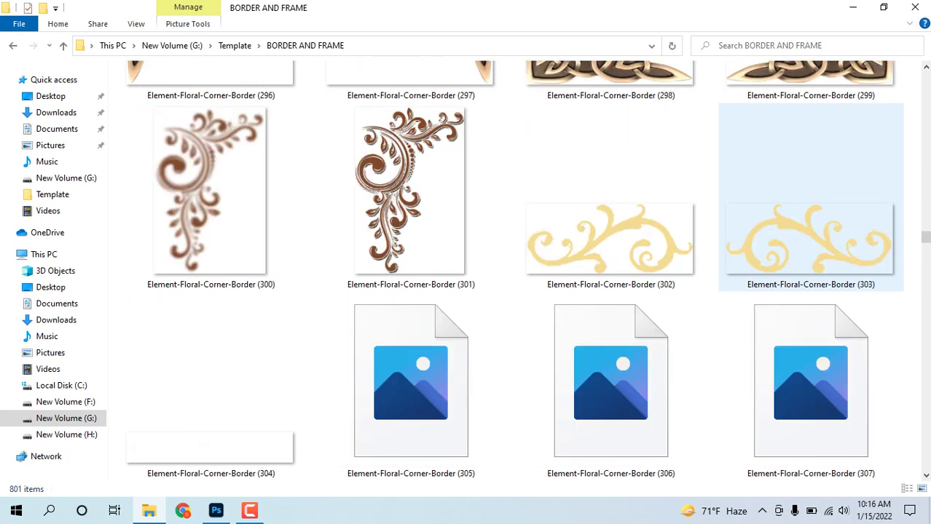
{"action": "key", "text": "Down"}
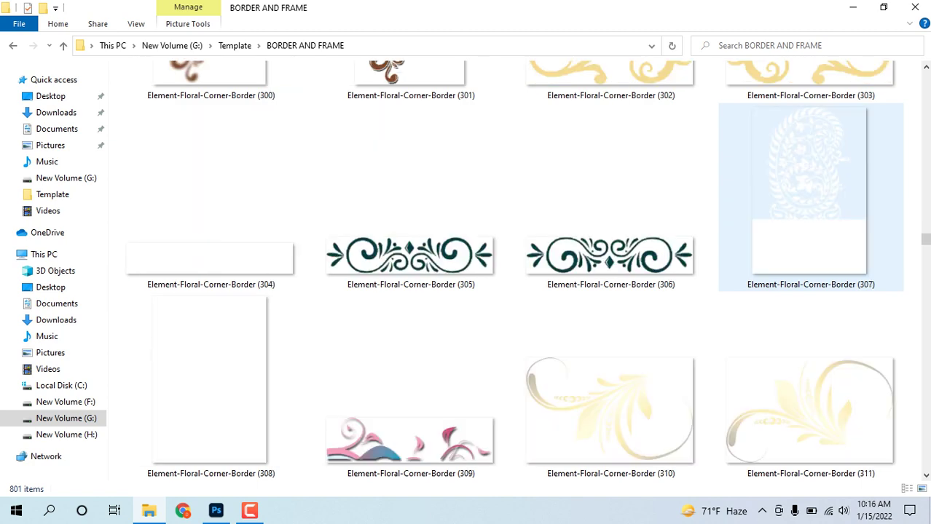
{"action": "key", "text": "Down"}
{"action": "key", "text": "Down"}
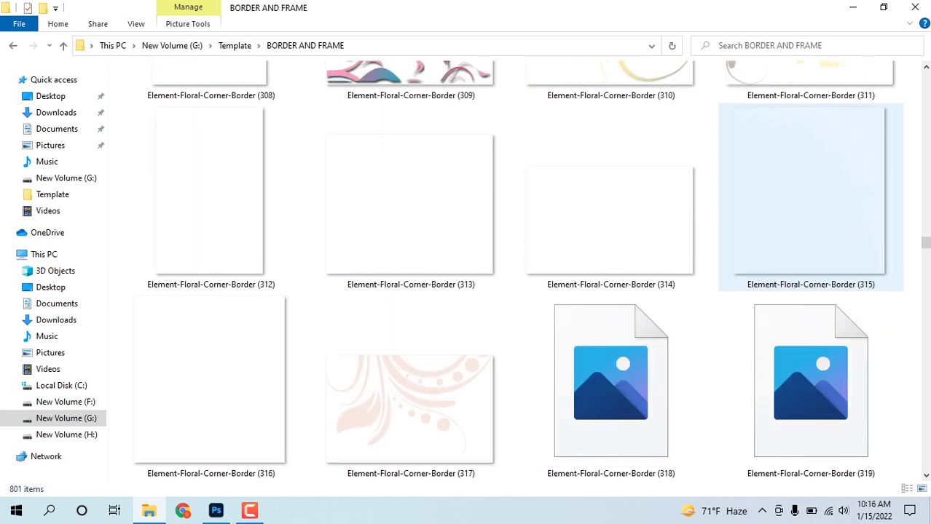
{"action": "key", "text": "Down"}
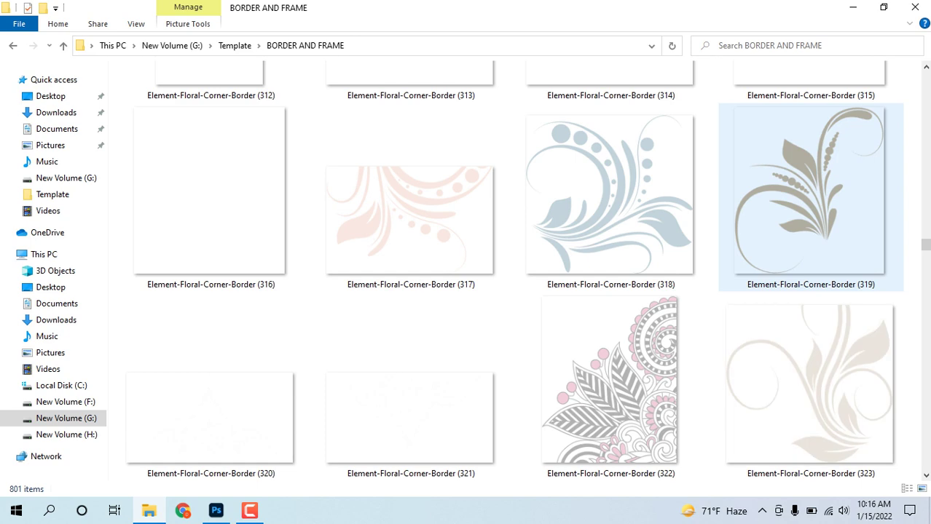
{"action": "key", "text": "Down"}
{"action": "key", "text": "Down"}
{"action": "key", "text": "Down"}
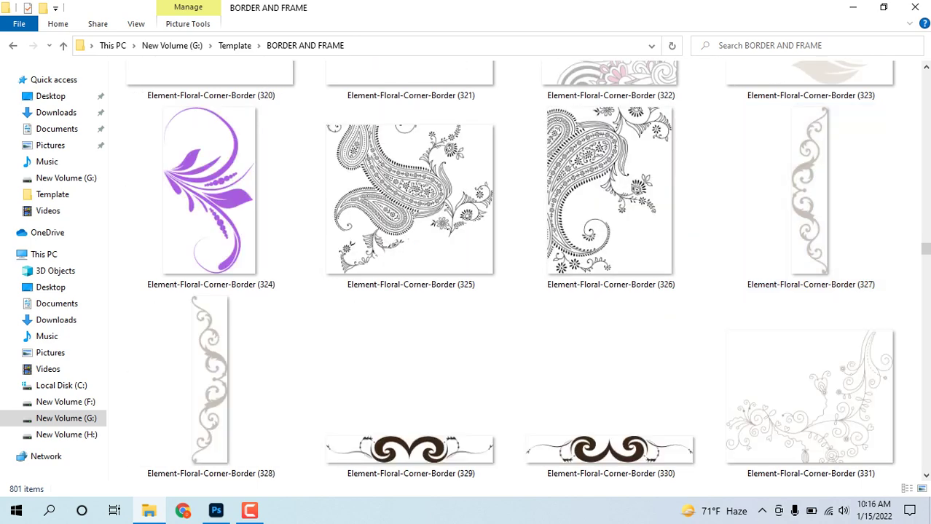
{"action": "key", "text": "Down"}
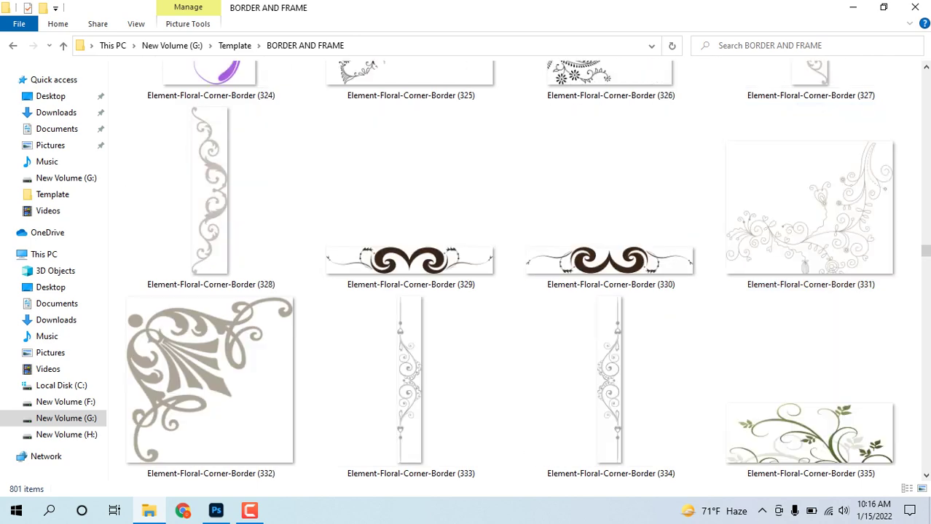
{"action": "scroll", "coordinate": [510, 269], "scroll_direction": "down", "scroll_amount": 1}
{"action": "scroll", "coordinate": [510, 269], "scroll_direction": "down", "scroll_amount": 1}
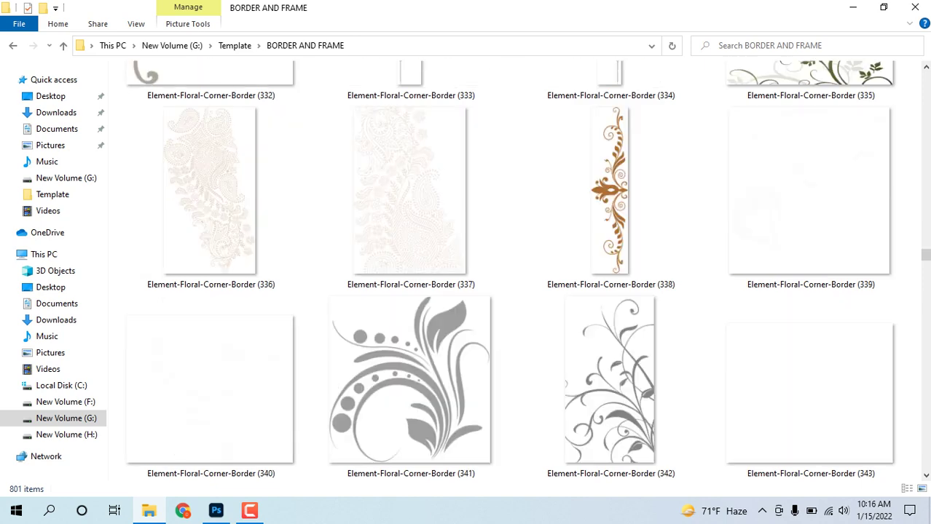
{"action": "scroll", "coordinate": [510, 269], "scroll_direction": "down", "scroll_amount": 1}
{"action": "scroll", "coordinate": [510, 269], "scroll_direction": "down", "scroll_amount": 1}
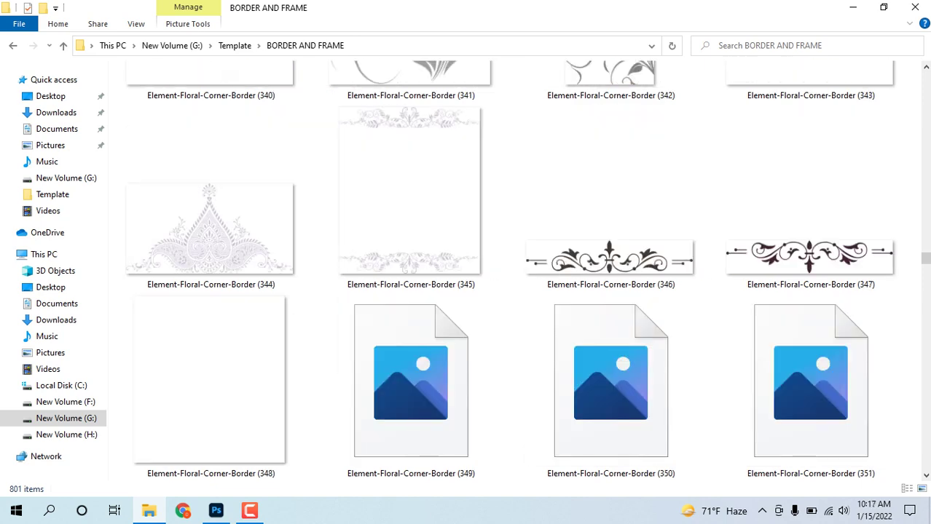
{"action": "scroll", "coordinate": [510, 270], "scroll_direction": "down", "scroll_amount": 1}
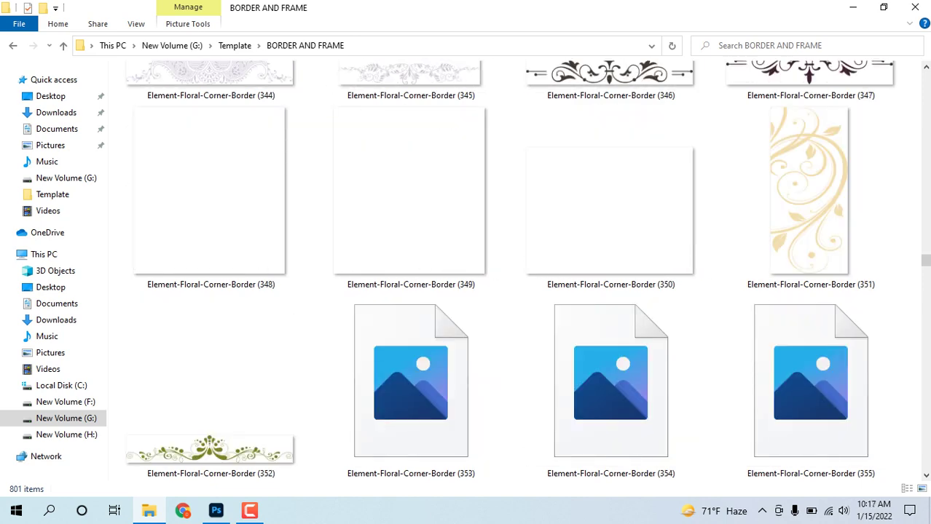
{"action": "scroll", "coordinate": [510, 269], "scroll_direction": "down", "scroll_amount": 1}
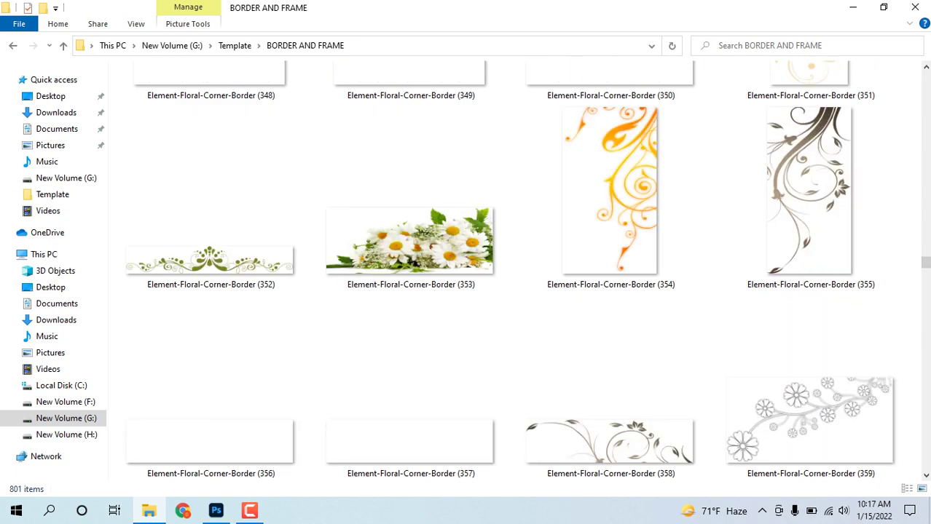
{"action": "scroll", "coordinate": [510, 270], "scroll_direction": "down", "scroll_amount": 1}
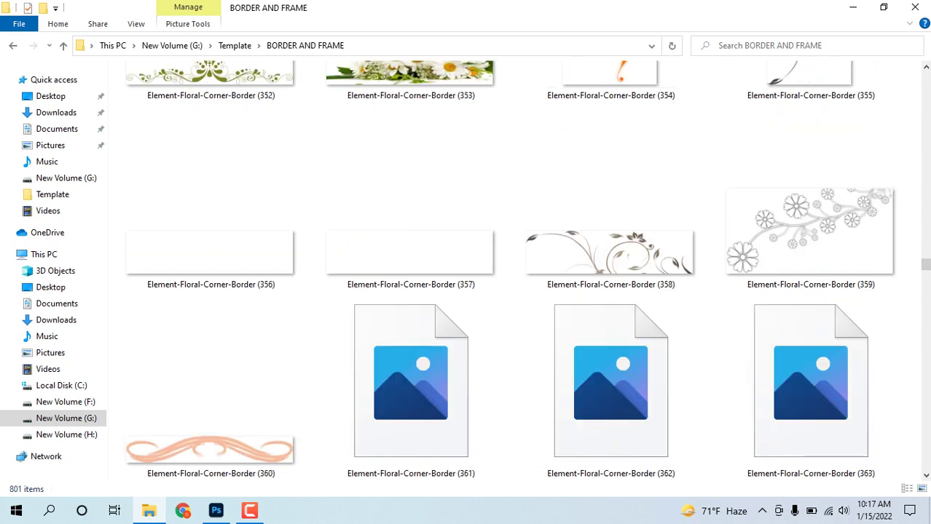
{"action": "scroll", "coordinate": [510, 269], "scroll_direction": "down", "scroll_amount": 1}
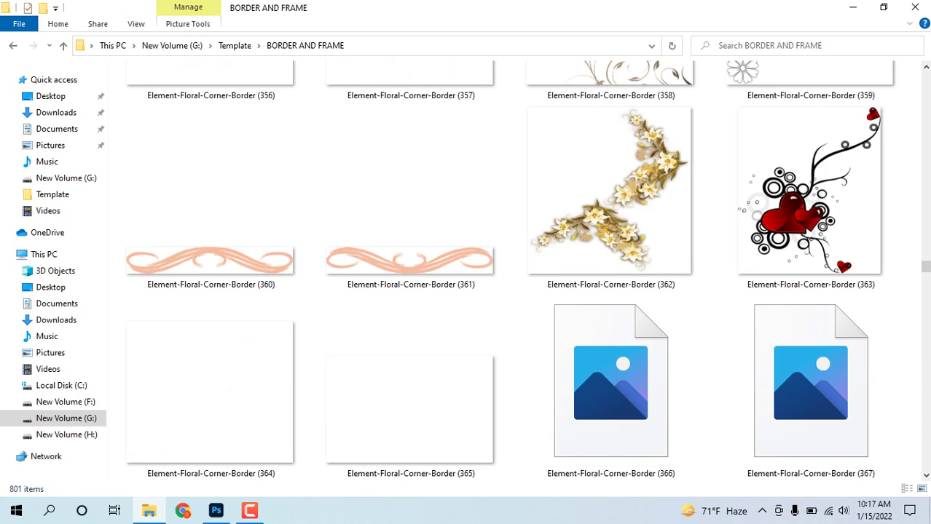
{"action": "scroll", "coordinate": [510, 269], "scroll_direction": "down", "scroll_amount": 1}
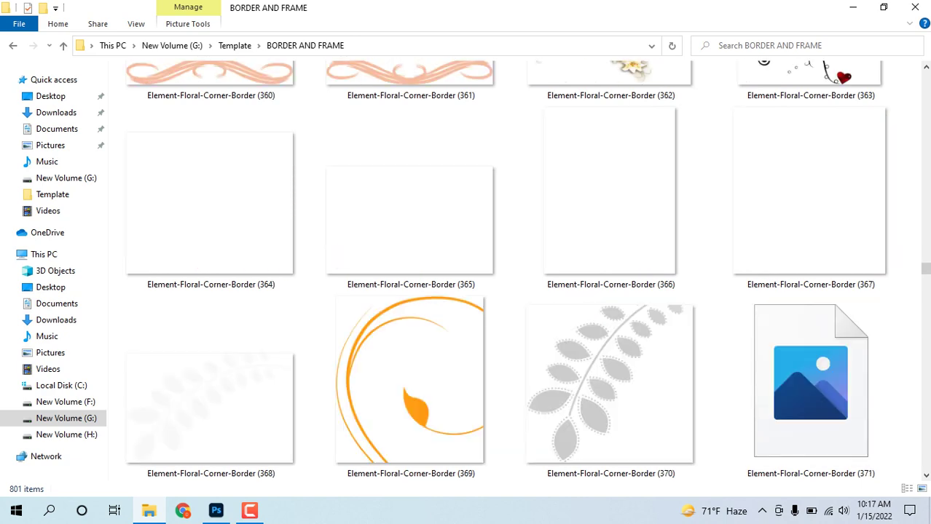
{"action": "scroll", "coordinate": [510, 269], "scroll_direction": "down", "scroll_amount": 1}
{"action": "scroll", "coordinate": [510, 269], "scroll_direction": "down", "scroll_amount": 1}
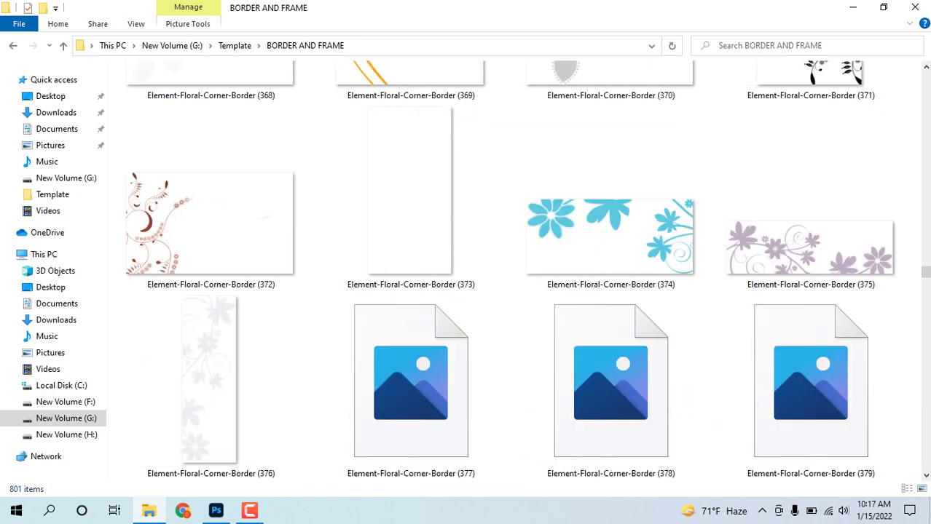
{"action": "scroll", "coordinate": [510, 270], "scroll_direction": "down", "scroll_amount": 1}
{"action": "scroll", "coordinate": [510, 269], "scroll_direction": "down", "scroll_amount": 1}
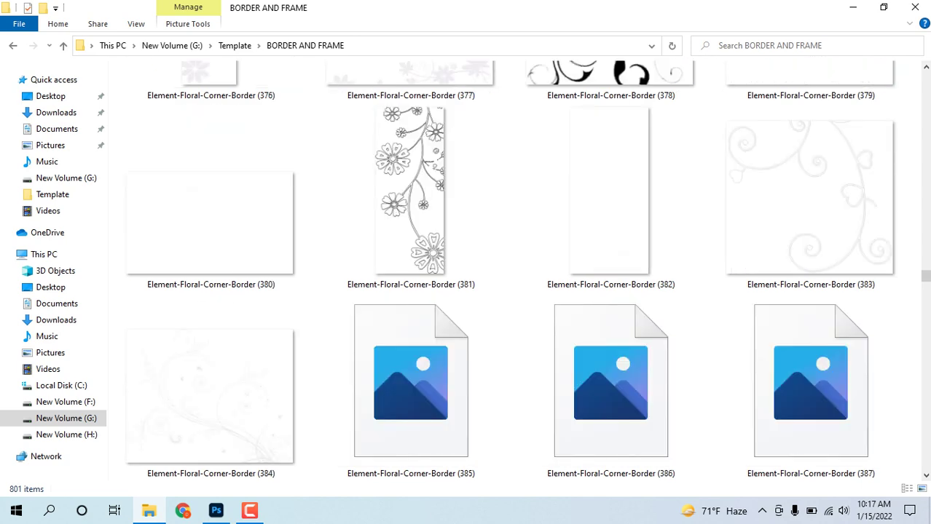
{"action": "scroll", "coordinate": [510, 269], "scroll_direction": "down", "scroll_amount": 1}
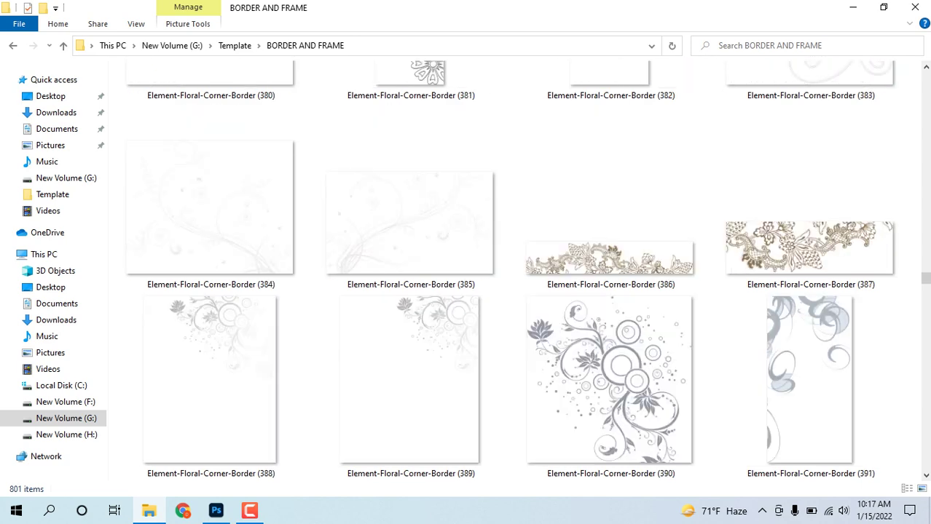
{"action": "scroll", "coordinate": [509, 270], "scroll_direction": "down", "scroll_amount": 2}
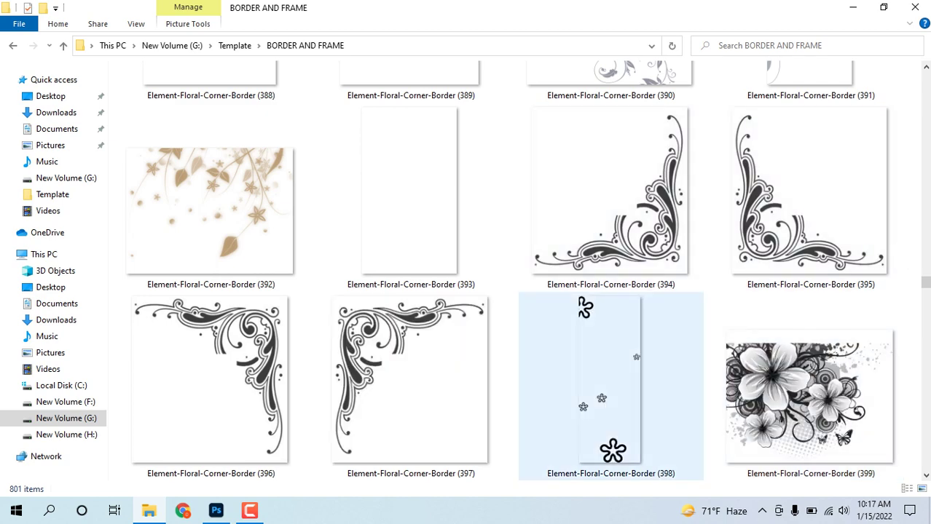
{"action": "scroll", "coordinate": [597, 365], "scroll_direction": "down", "scroll_amount": 1}
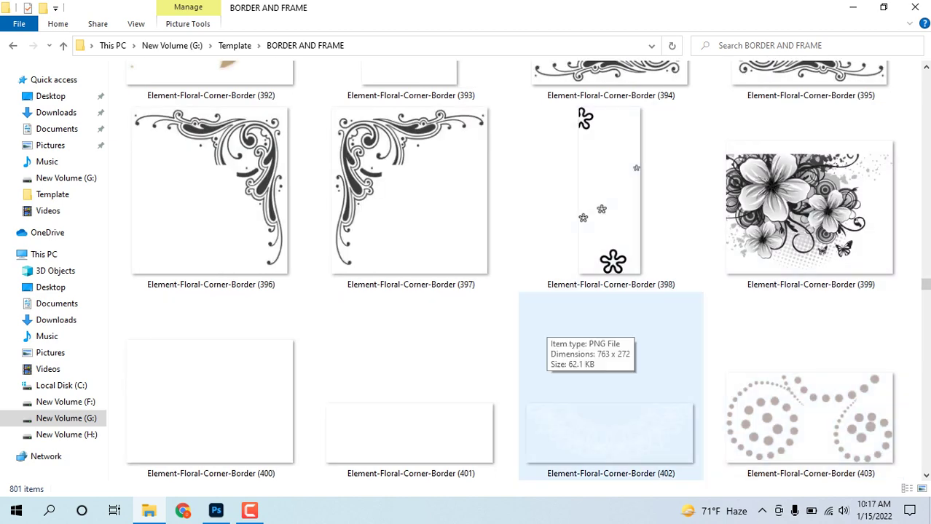
{"action": "scroll", "coordinate": [543, 331], "scroll_direction": "down", "scroll_amount": 1}
{"action": "scroll", "coordinate": [543, 332], "scroll_direction": "down", "scroll_amount": 1}
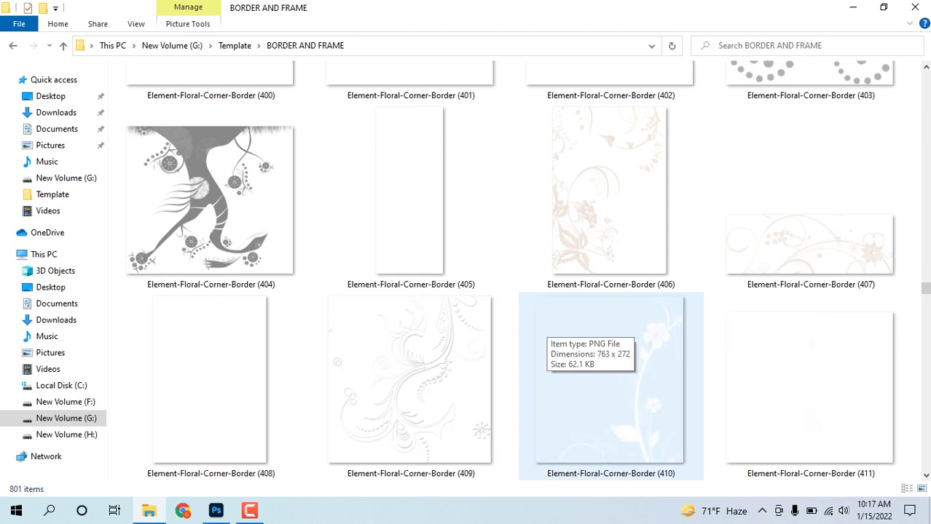
{"action": "scroll", "coordinate": [543, 335], "scroll_direction": "down", "scroll_amount": 1}
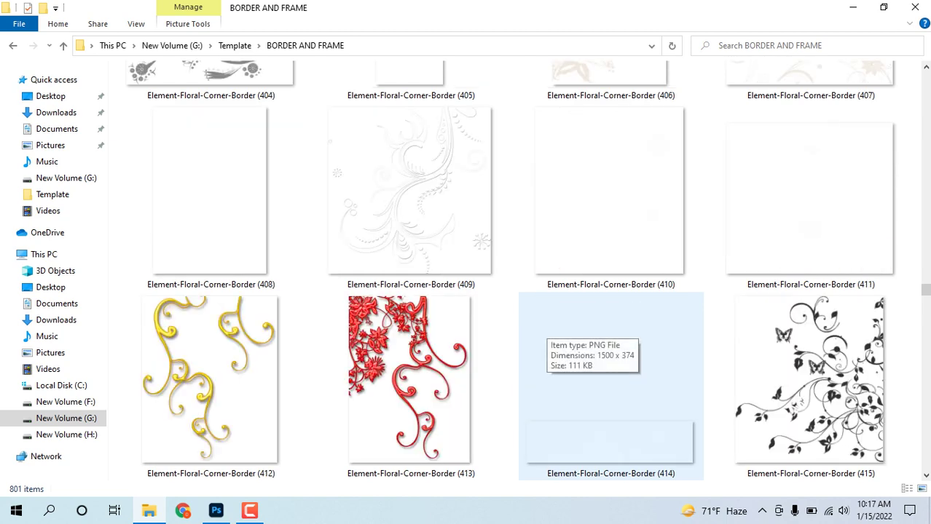
{"action": "scroll", "coordinate": [542, 335], "scroll_direction": "down", "scroll_amount": 1}
{"action": "scroll", "coordinate": [543, 335], "scroll_direction": "down", "scroll_amount": 1}
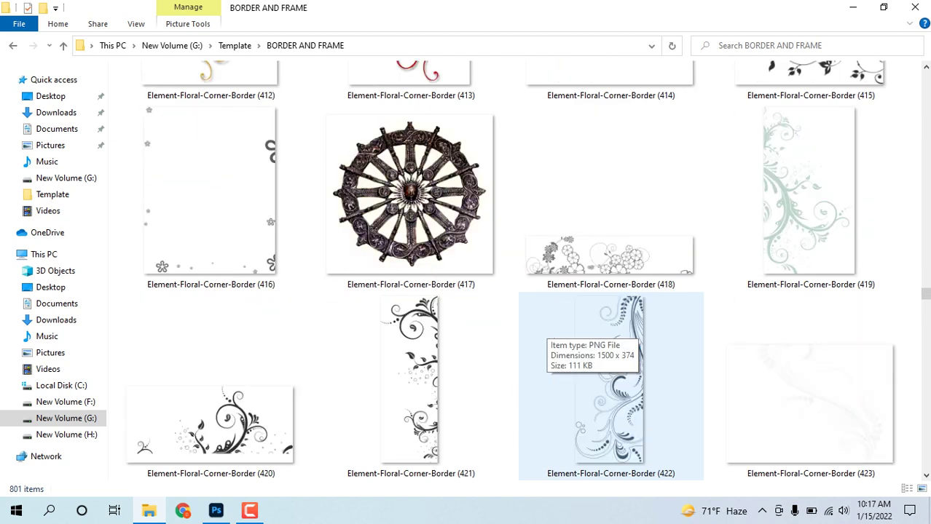
{"action": "scroll", "coordinate": [543, 335], "scroll_direction": "down", "scroll_amount": 1}
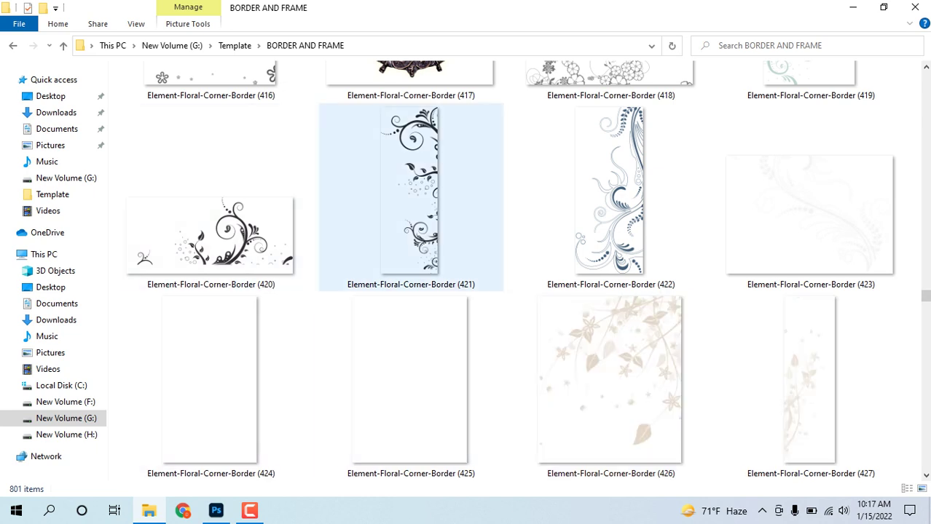
{"action": "scroll", "coordinate": [408, 218], "scroll_direction": "down", "scroll_amount": 1}
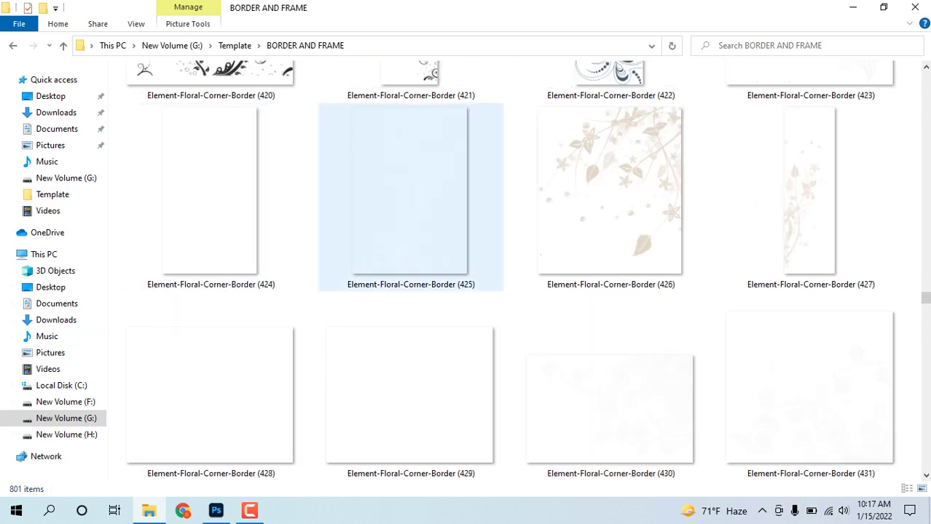
{"action": "scroll", "coordinate": [474, 230], "scroll_direction": "down", "scroll_amount": 1}
{"action": "scroll", "coordinate": [473, 229], "scroll_direction": "down", "scroll_amount": 1}
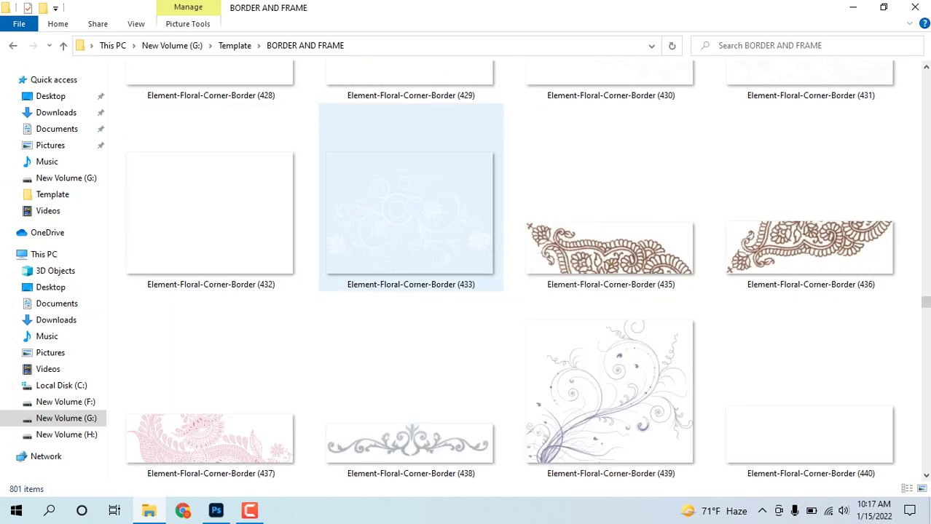
{"action": "scroll", "coordinate": [411, 196], "scroll_direction": "down", "scroll_amount": 1}
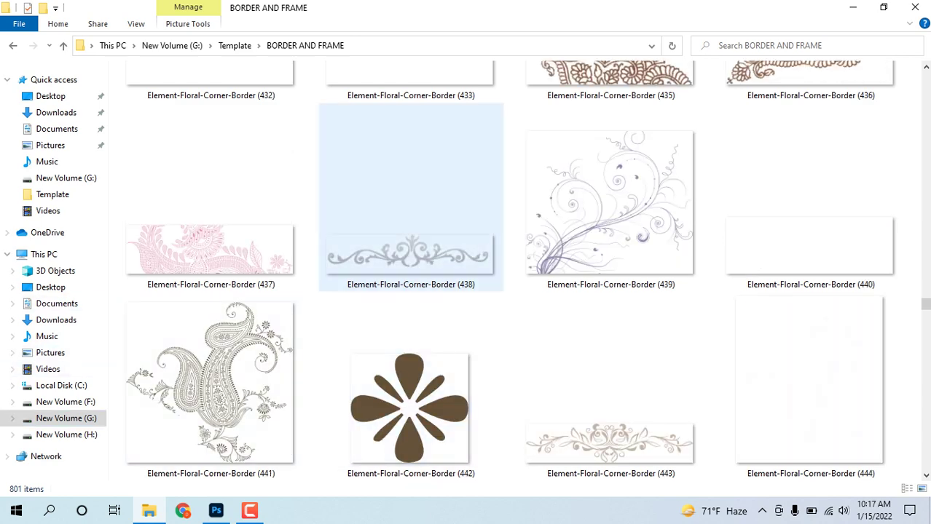
{"action": "scroll", "coordinate": [411, 197], "scroll_direction": "down", "scroll_amount": 1}
{"action": "scroll", "coordinate": [410, 197], "scroll_direction": "down", "scroll_amount": 1}
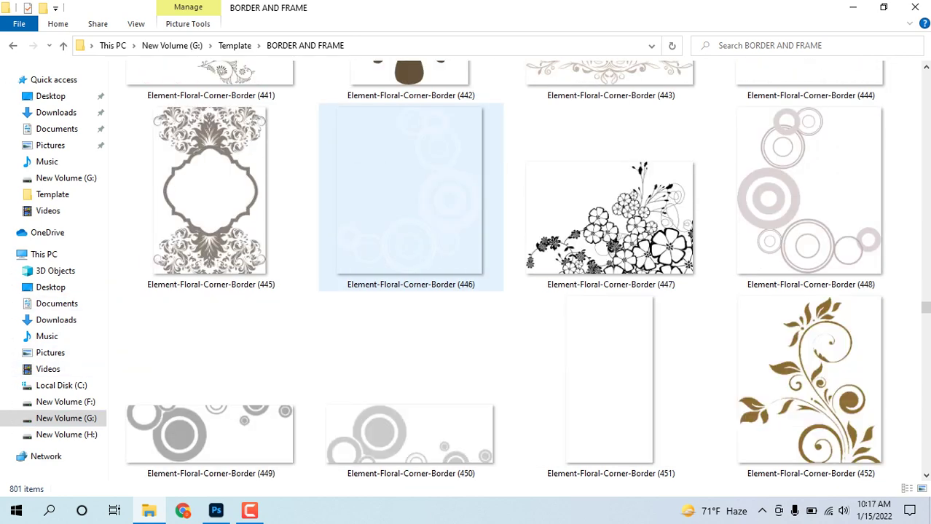
{"action": "scroll", "coordinate": [488, 266], "scroll_direction": "down", "scroll_amount": 1}
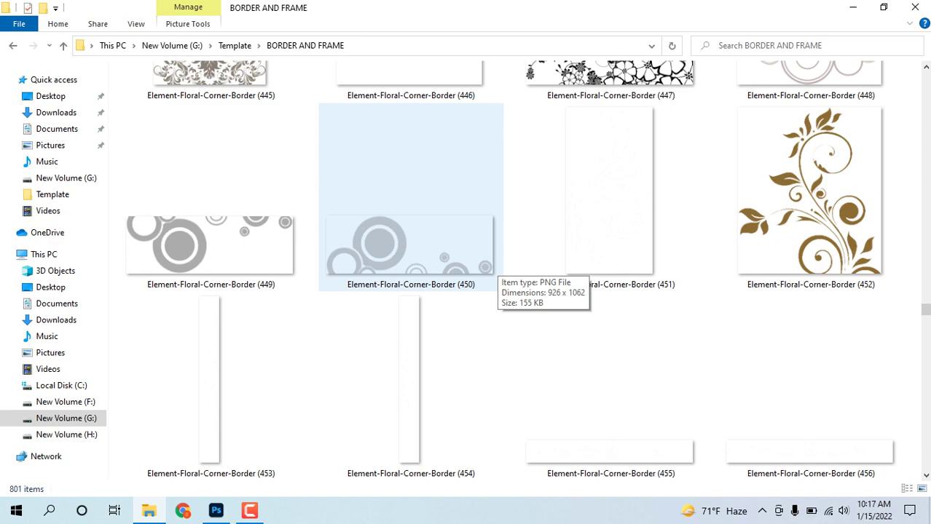
{"action": "scroll", "coordinate": [488, 266], "scroll_direction": "down", "scroll_amount": 1}
{"action": "scroll", "coordinate": [488, 266], "scroll_direction": "down", "scroll_amount": 1}
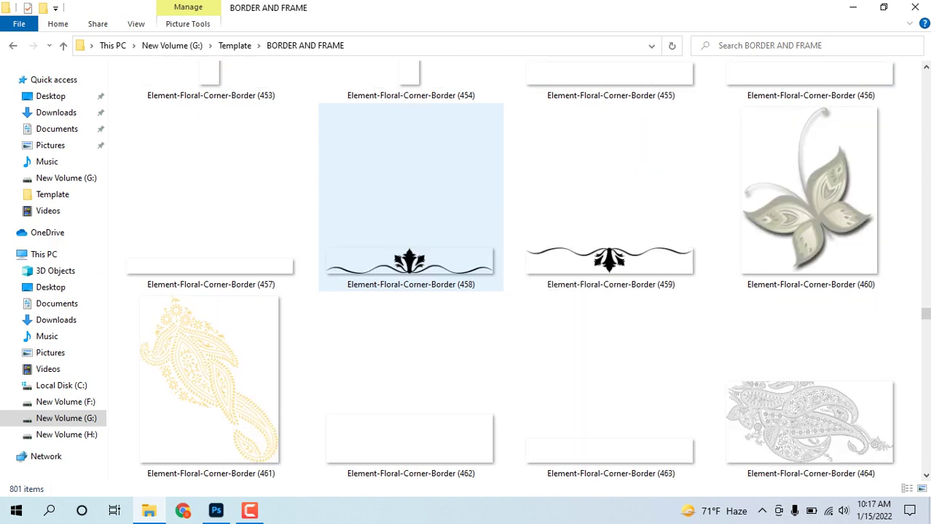
{"action": "scroll", "coordinate": [488, 266], "scroll_direction": "down", "scroll_amount": 1}
{"action": "scroll", "coordinate": [488, 266], "scroll_direction": "down", "scroll_amount": 1}
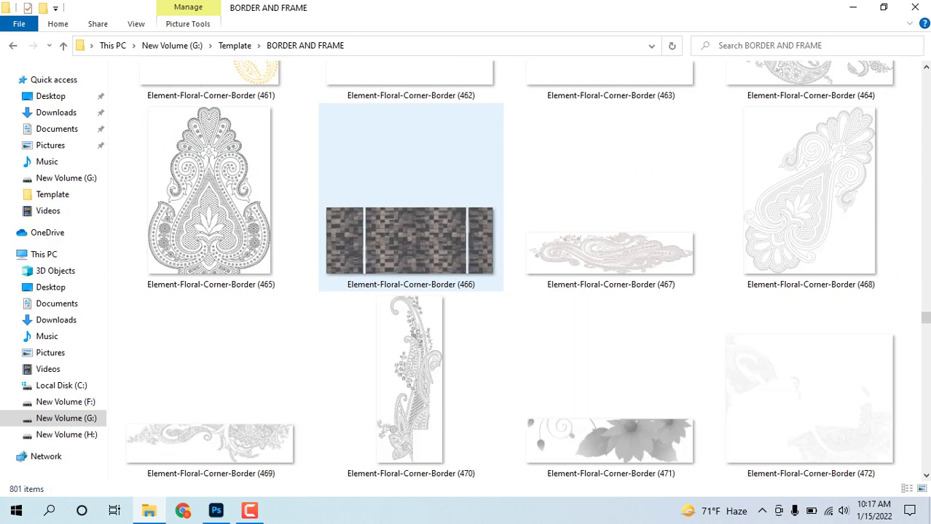
{"action": "scroll", "coordinate": [488, 266], "scroll_direction": "down", "scroll_amount": 1}
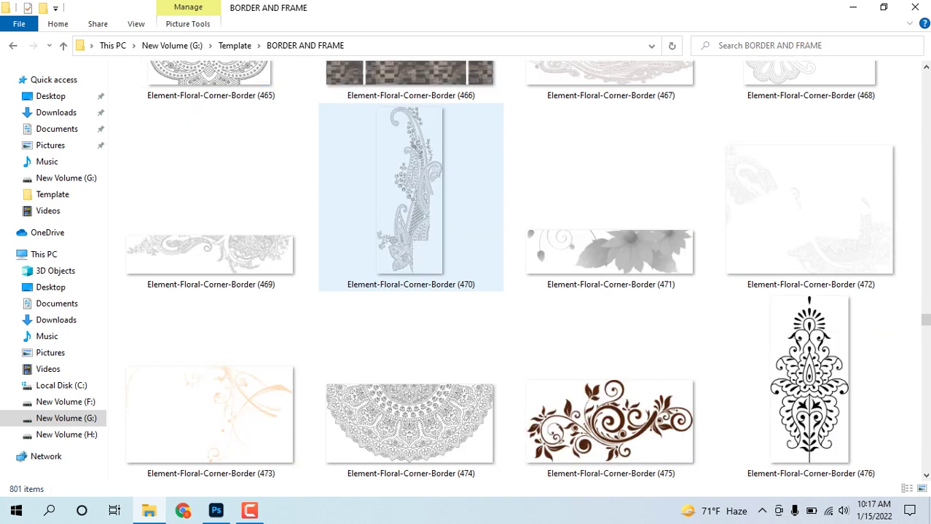
{"action": "scroll", "coordinate": [488, 266], "scroll_direction": "down", "scroll_amount": 1}
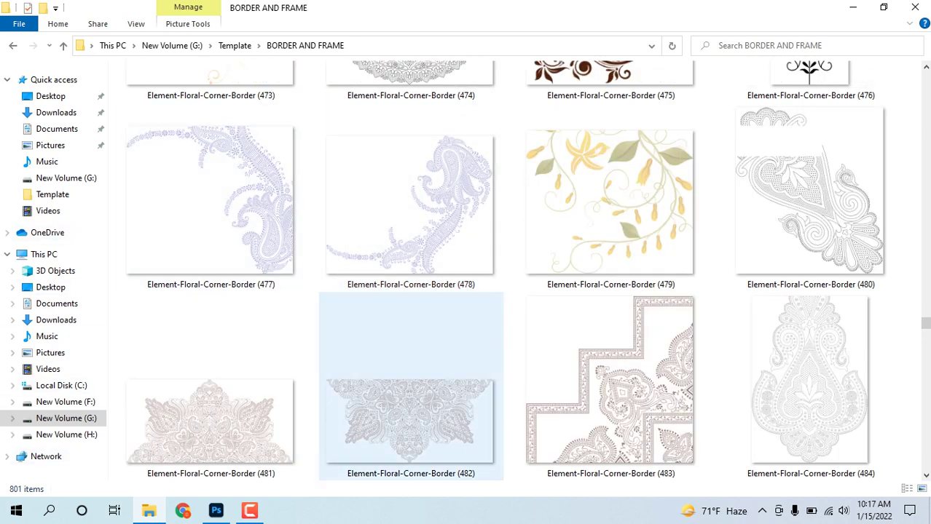
Step: Scroll past the Flower's (1)–(45) images down to Modern Photo Frame (1)–(3)
{"action": "scroll", "coordinate": [611, 379], "scroll_direction": "down", "scroll_amount": 1}
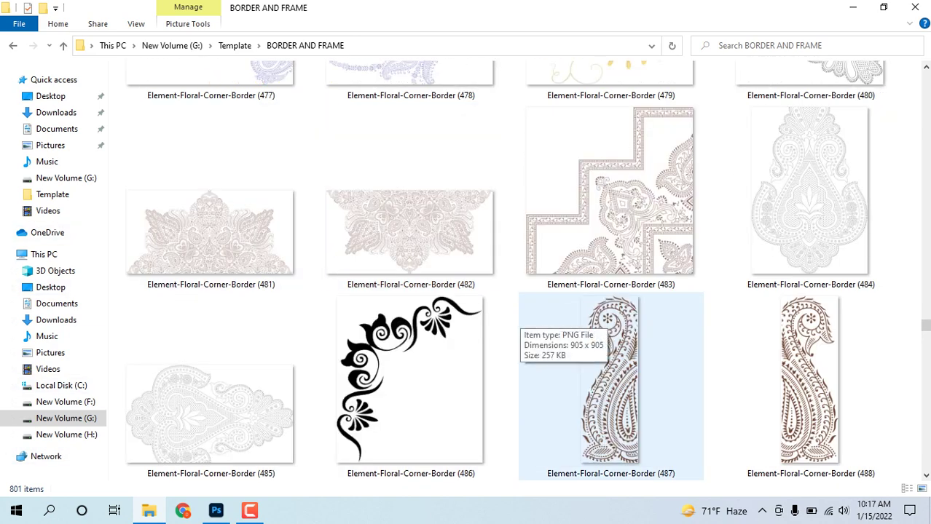
{"action": "scroll", "coordinate": [525, 314], "scroll_direction": "down", "scroll_amount": 1}
{"action": "scroll", "coordinate": [525, 320], "scroll_direction": "down", "scroll_amount": 1}
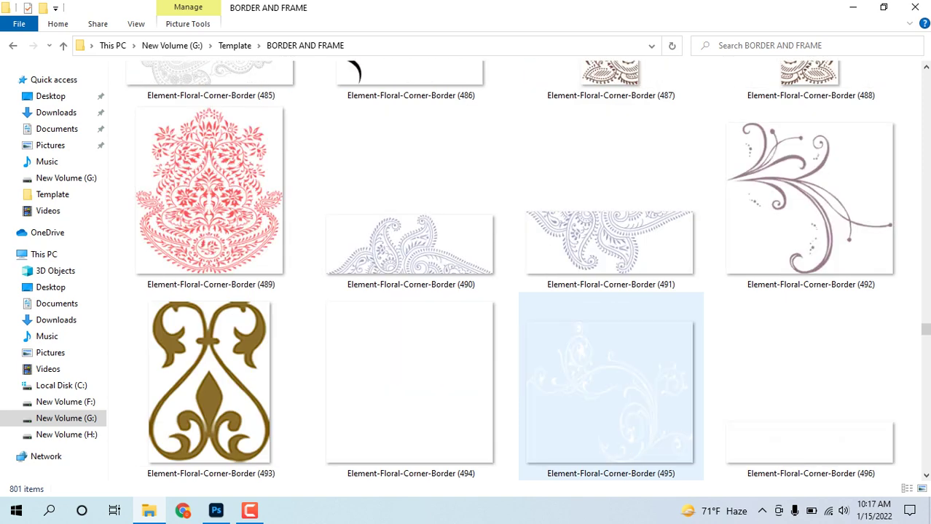
{"action": "scroll", "coordinate": [610, 386], "scroll_direction": "down", "scroll_amount": 1}
{"action": "scroll", "coordinate": [610, 386], "scroll_direction": "down", "scroll_amount": 1}
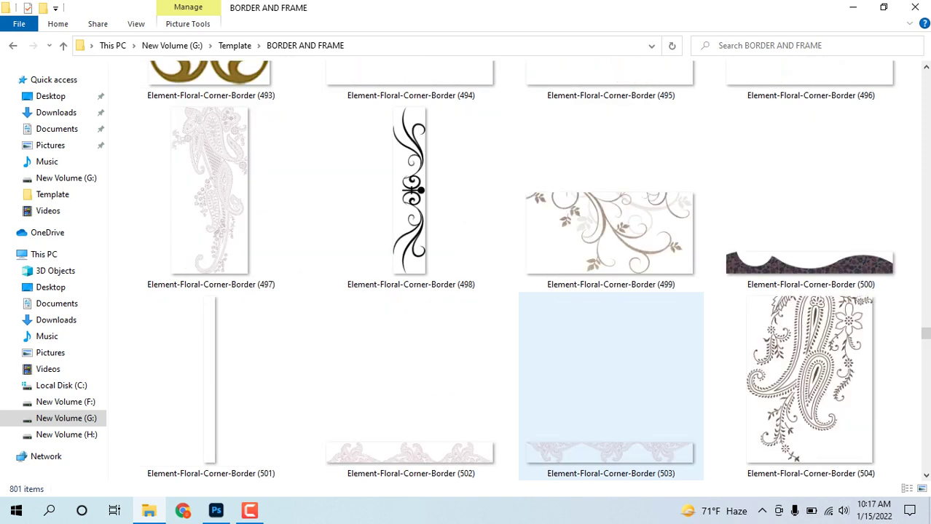
{"action": "scroll", "coordinate": [610, 386], "scroll_direction": "down", "scroll_amount": 1}
{"action": "scroll", "coordinate": [610, 386], "scroll_direction": "down", "scroll_amount": 1}
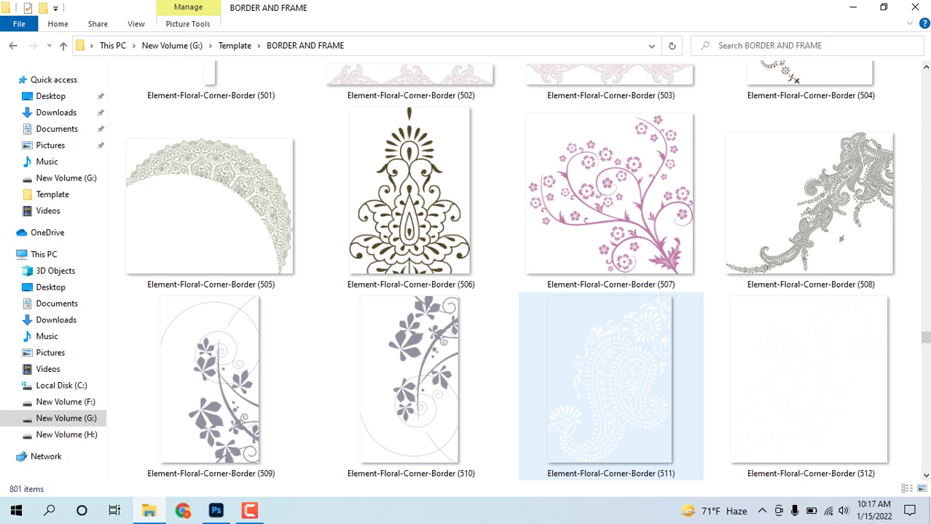
{"action": "scroll", "coordinate": [610, 387], "scroll_direction": "down", "scroll_amount": 1}
{"action": "scroll", "coordinate": [610, 386], "scroll_direction": "down", "scroll_amount": 1}
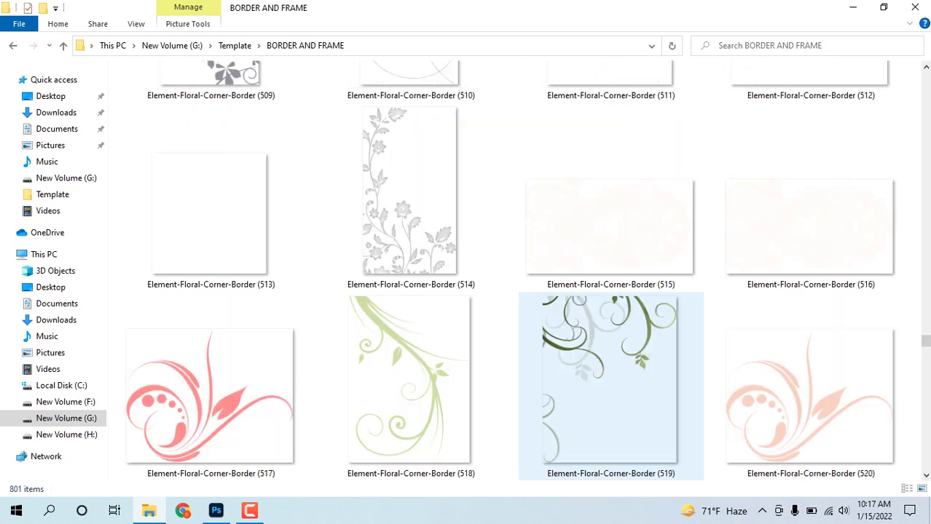
{"action": "scroll", "coordinate": [611, 386], "scroll_direction": "down", "scroll_amount": 1}
{"action": "scroll", "coordinate": [611, 386], "scroll_direction": "down", "scroll_amount": 1}
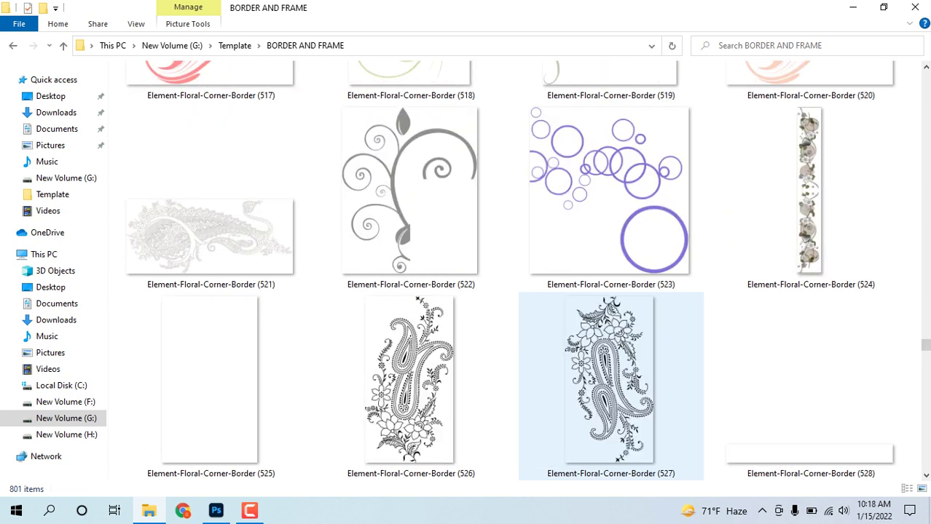
{"action": "scroll", "coordinate": [610, 386], "scroll_direction": "down", "scroll_amount": 1}
{"action": "scroll", "coordinate": [610, 386], "scroll_direction": "down", "scroll_amount": 1}
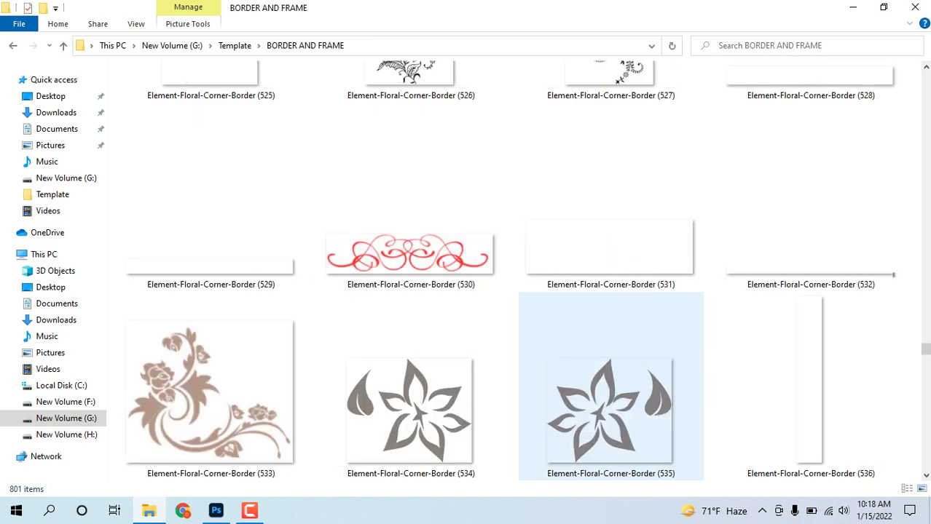
{"action": "scroll", "coordinate": [610, 386], "scroll_direction": "down", "scroll_amount": 1}
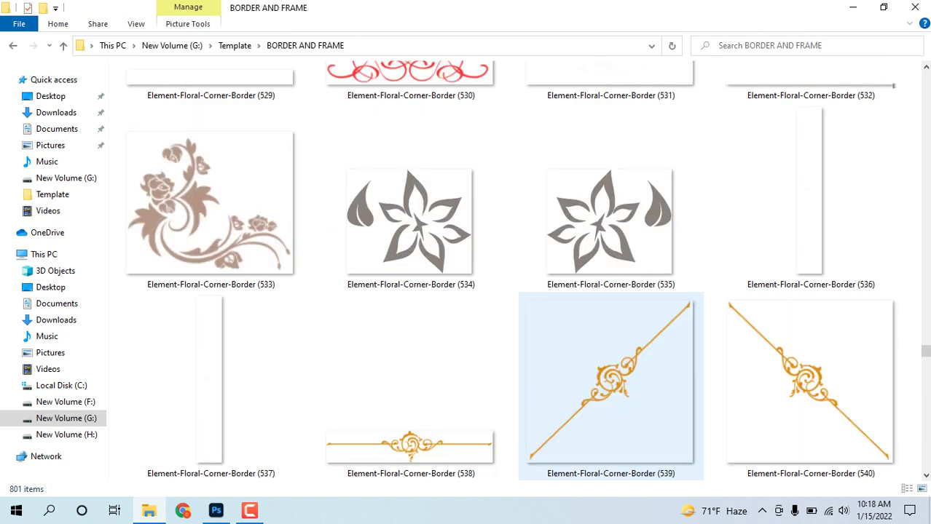
{"action": "scroll", "coordinate": [610, 386], "scroll_direction": "down", "scroll_amount": 1}
{"action": "scroll", "coordinate": [611, 386], "scroll_direction": "down", "scroll_amount": 1}
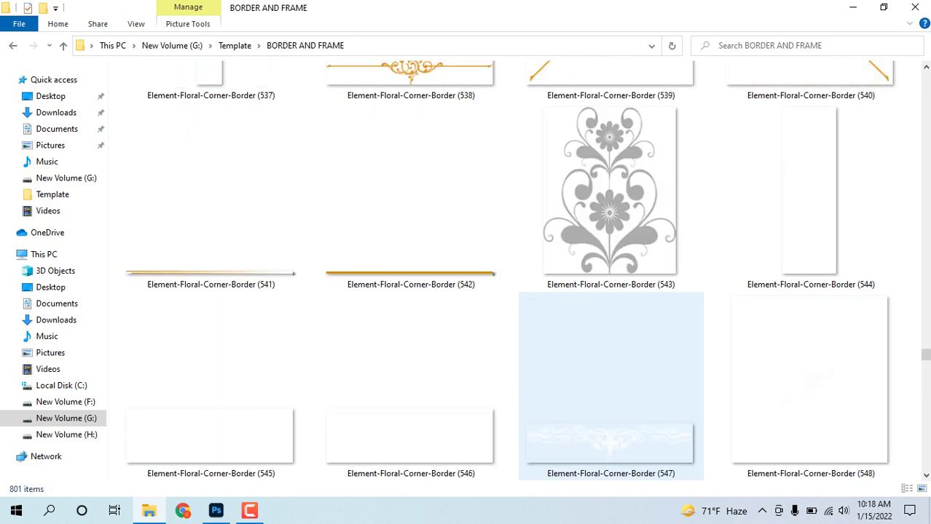
{"action": "scroll", "coordinate": [610, 386], "scroll_direction": "down", "scroll_amount": 1}
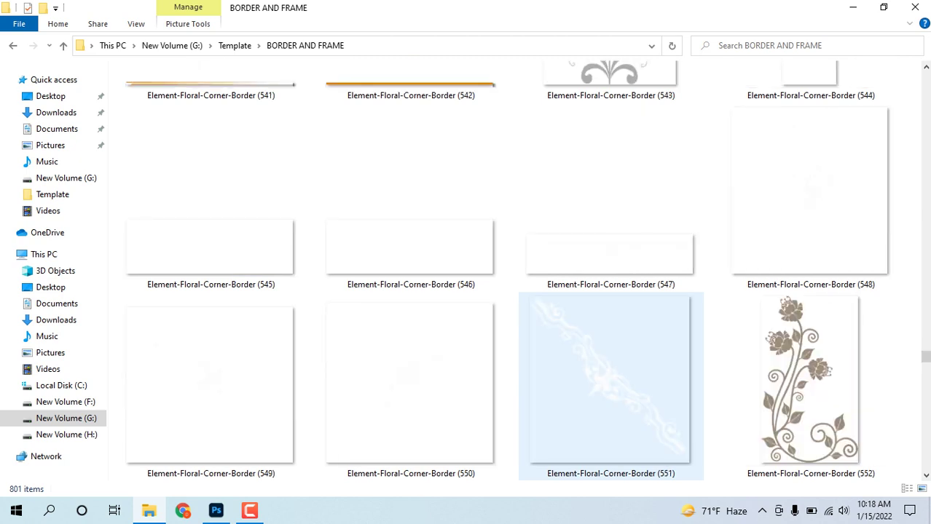
{"action": "scroll", "coordinate": [611, 386], "scroll_direction": "down", "scroll_amount": 1}
{"action": "scroll", "coordinate": [610, 386], "scroll_direction": "down", "scroll_amount": 1}
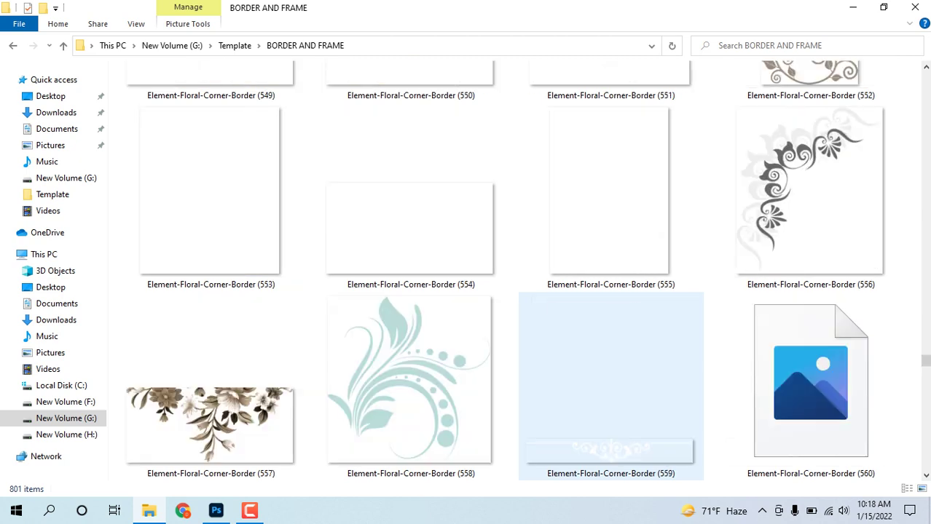
{"action": "scroll", "coordinate": [611, 386], "scroll_direction": "down", "scroll_amount": 1}
{"action": "scroll", "coordinate": [610, 386], "scroll_direction": "down", "scroll_amount": 1}
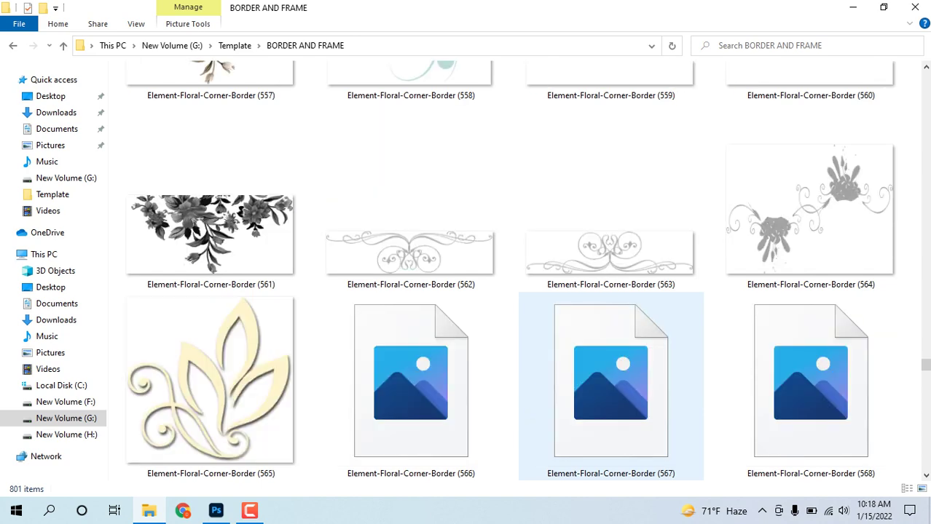
{"action": "scroll", "coordinate": [610, 386], "scroll_direction": "down", "scroll_amount": 1}
{"action": "scroll", "coordinate": [610, 386], "scroll_direction": "down", "scroll_amount": 2}
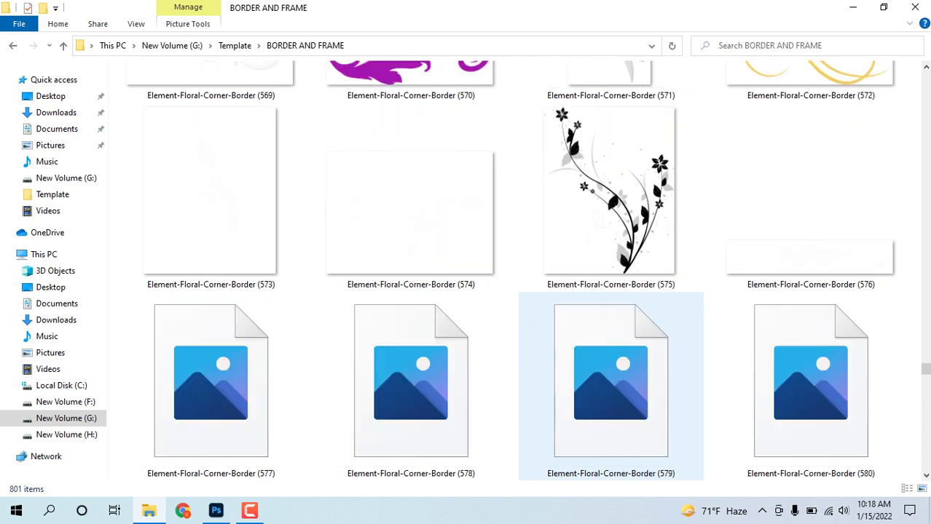
{"action": "scroll", "coordinate": [610, 386], "scroll_direction": "down", "scroll_amount": 1}
{"action": "scroll", "coordinate": [611, 386], "scroll_direction": "down", "scroll_amount": 1}
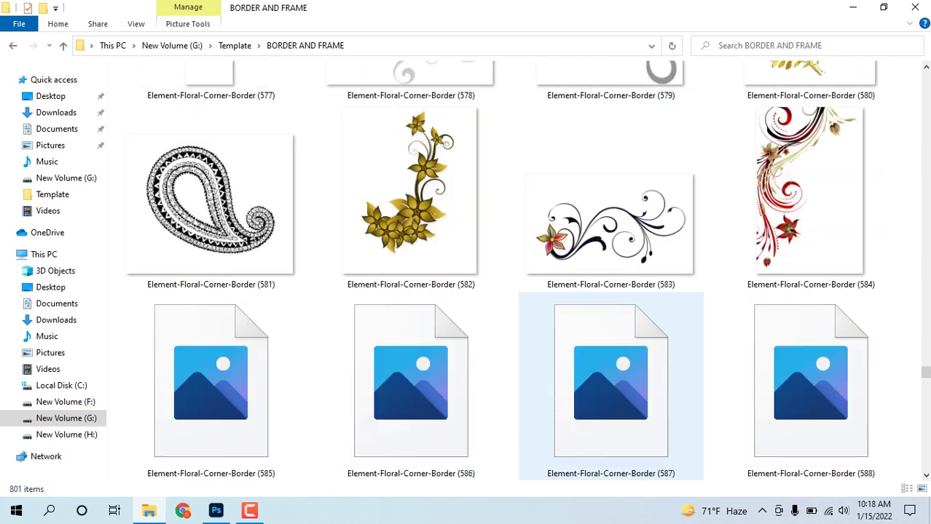
{"action": "scroll", "coordinate": [610, 386], "scroll_direction": "down", "scroll_amount": 1}
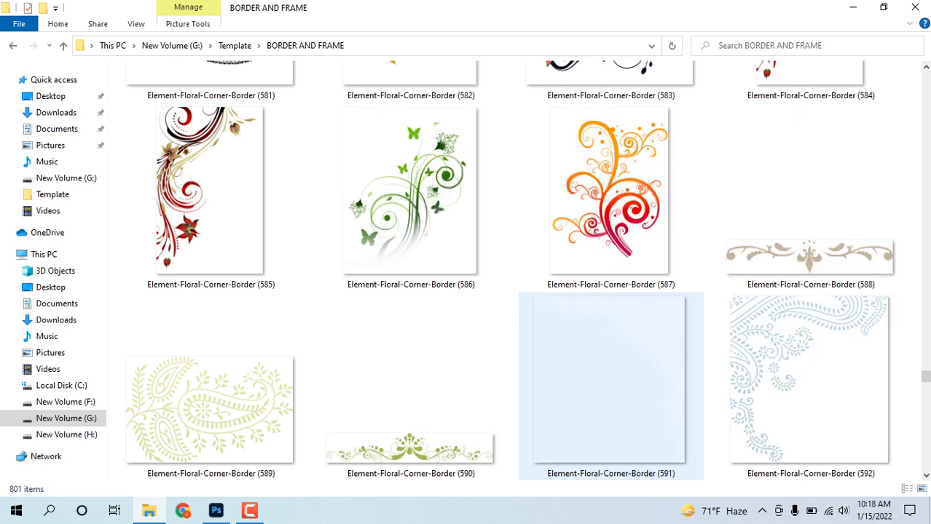
{"action": "scroll", "coordinate": [611, 386], "scroll_direction": "down", "scroll_amount": 2}
{"action": "scroll", "coordinate": [611, 386], "scroll_direction": "down", "scroll_amount": 1}
{"action": "scroll", "coordinate": [610, 386], "scroll_direction": "down", "scroll_amount": 1}
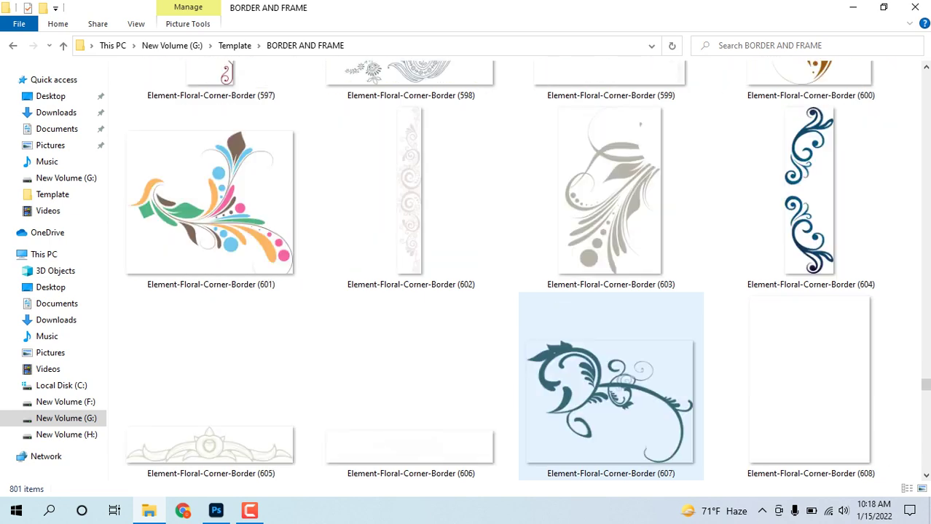
{"action": "scroll", "coordinate": [610, 386], "scroll_direction": "down", "scroll_amount": 1}
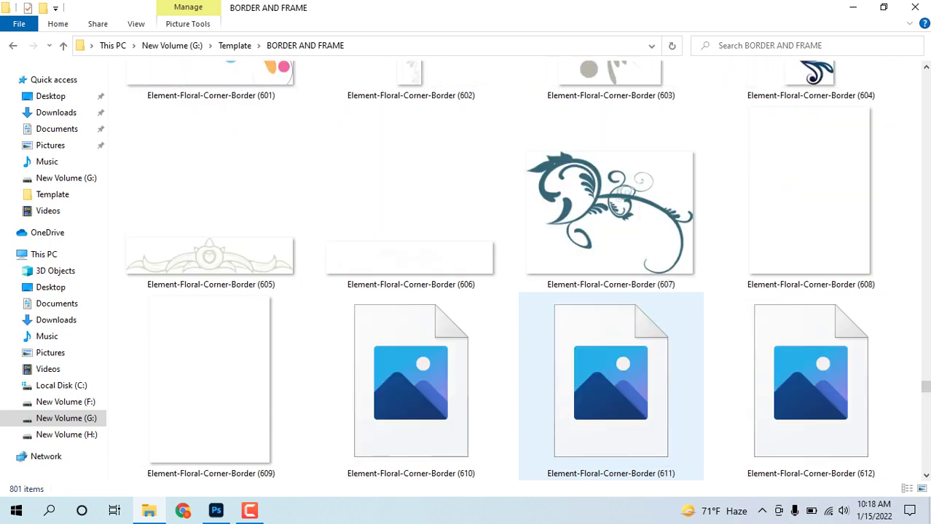
{"action": "scroll", "coordinate": [610, 386], "scroll_direction": "down", "scroll_amount": 1}
{"action": "scroll", "coordinate": [610, 386], "scroll_direction": "down", "scroll_amount": 1}
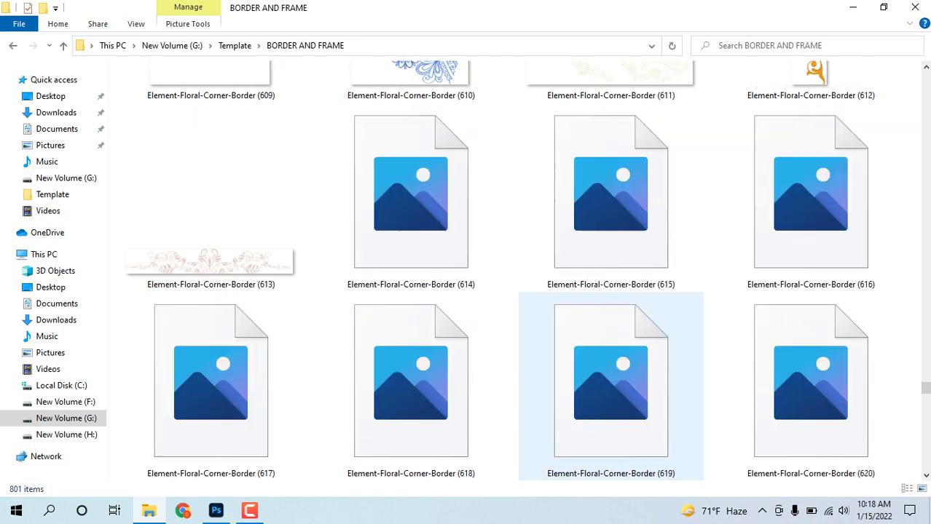
{"action": "scroll", "coordinate": [611, 386], "scroll_direction": "down", "scroll_amount": 1}
{"action": "scroll", "coordinate": [610, 386], "scroll_direction": "down", "scroll_amount": 1}
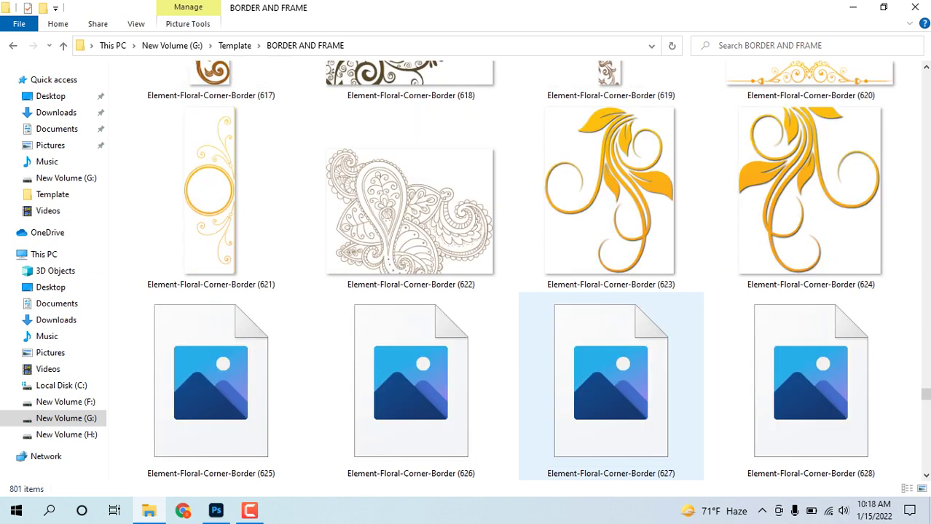
{"action": "scroll", "coordinate": [611, 386], "scroll_direction": "down", "scroll_amount": 1}
{"action": "scroll", "coordinate": [610, 386], "scroll_direction": "down", "scroll_amount": 1}
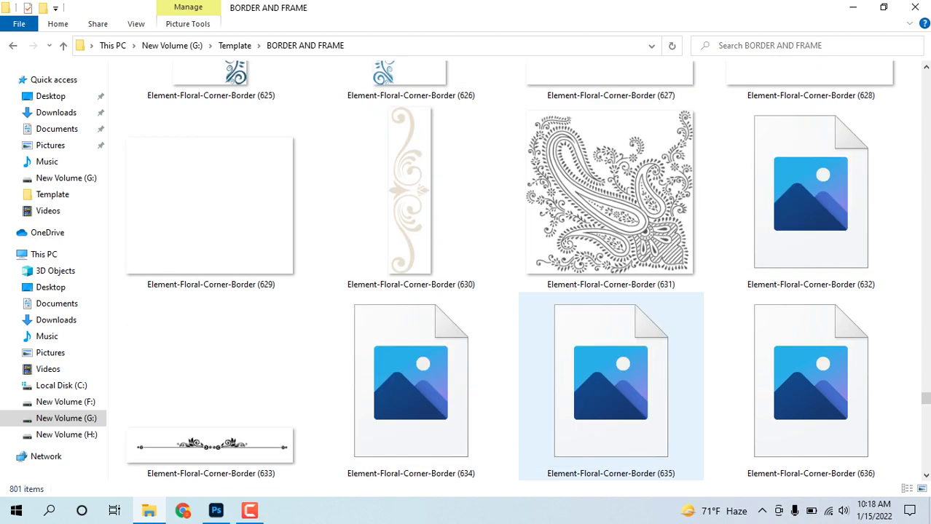
{"action": "scroll", "coordinate": [610, 386], "scroll_direction": "down", "scroll_amount": 2}
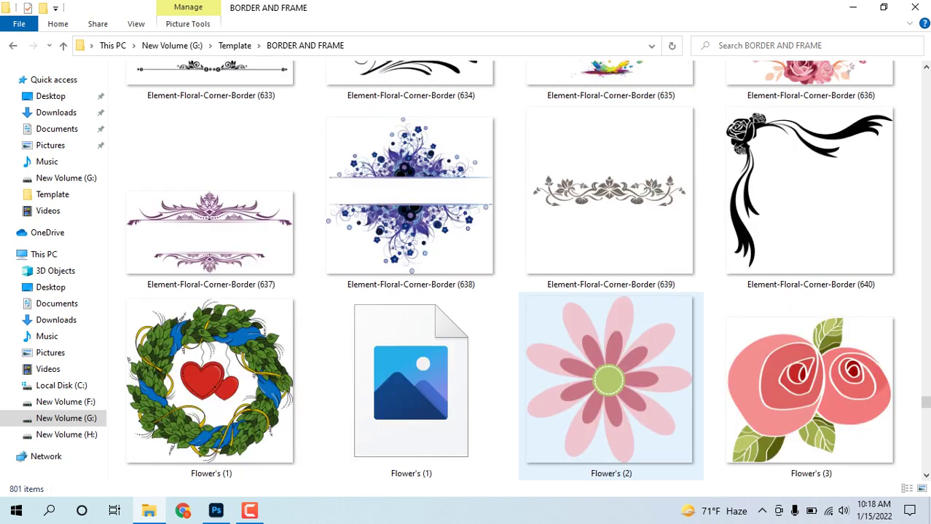
{"action": "scroll", "coordinate": [610, 386], "scroll_direction": "down", "scroll_amount": 1}
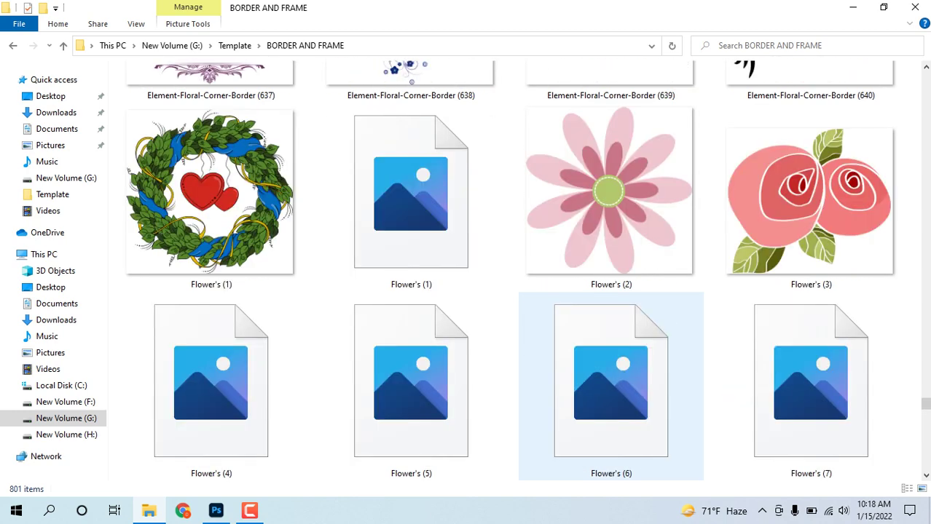
{"action": "scroll", "coordinate": [611, 386], "scroll_direction": "down", "scroll_amount": 1}
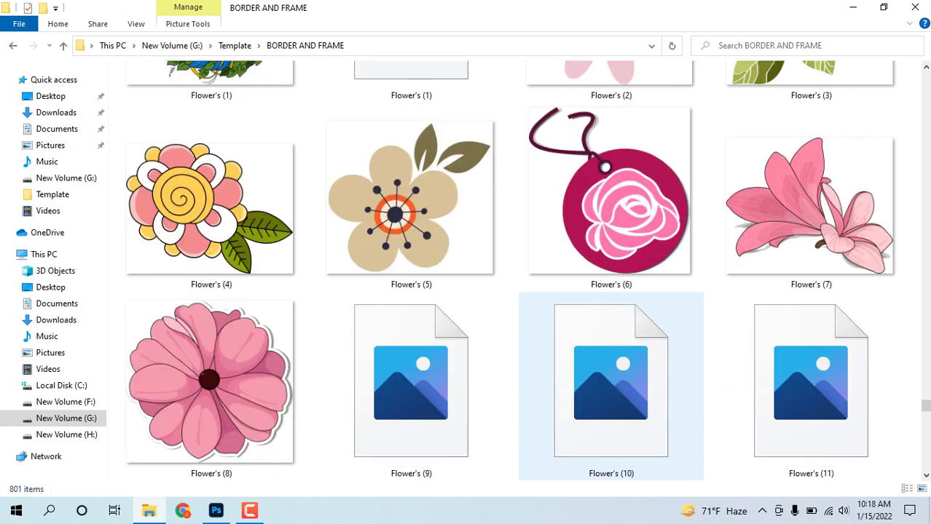
{"action": "scroll", "coordinate": [611, 386], "scroll_direction": "down", "scroll_amount": 1}
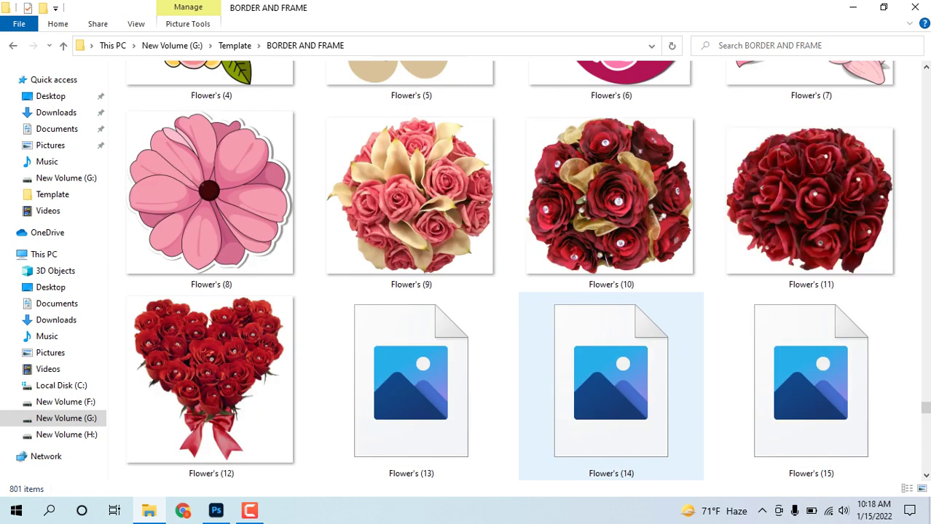
{"action": "scroll", "coordinate": [611, 386], "scroll_direction": "down", "scroll_amount": 1}
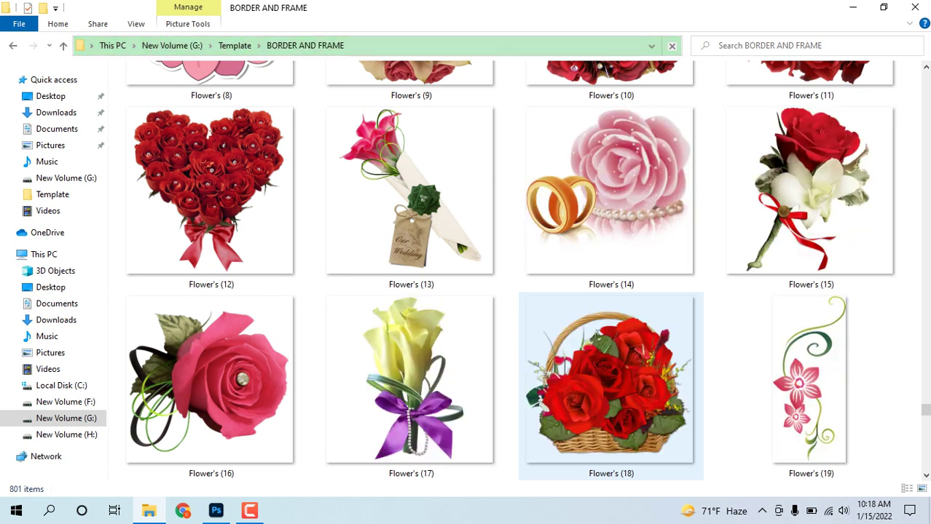
{"action": "scroll", "coordinate": [611, 386], "scroll_direction": "down", "scroll_amount": 1}
{"action": "scroll", "coordinate": [525, 320], "scroll_direction": "down", "scroll_amount": 1}
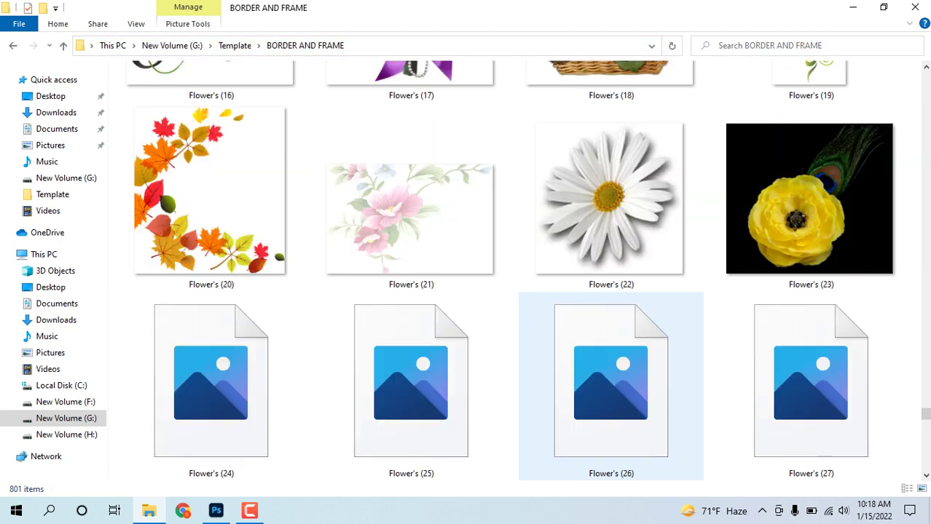
{"action": "scroll", "coordinate": [524, 321], "scroll_direction": "down", "scroll_amount": 1}
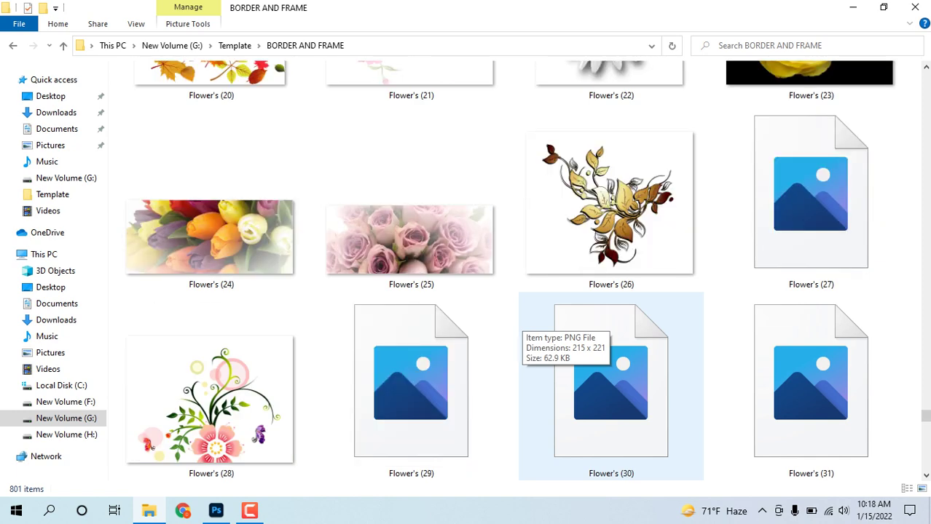
{"action": "scroll", "coordinate": [524, 320], "scroll_direction": "down", "scroll_amount": 1}
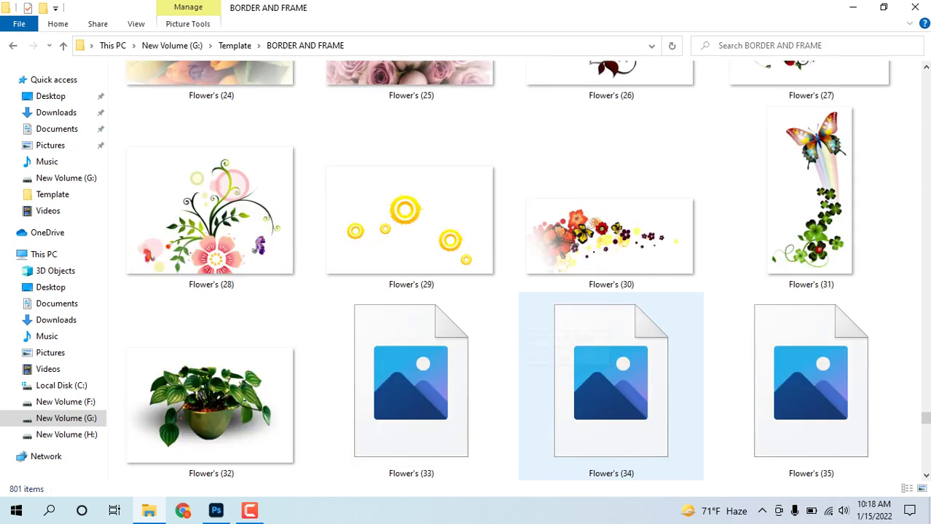
{"action": "scroll", "coordinate": [524, 321], "scroll_direction": "down", "scroll_amount": 1}
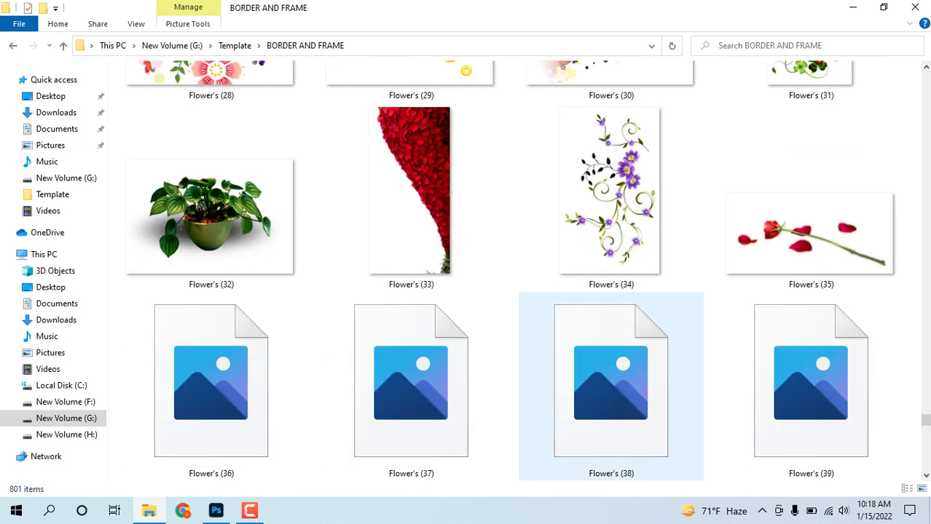
{"action": "scroll", "coordinate": [524, 320], "scroll_direction": "down", "scroll_amount": 1}
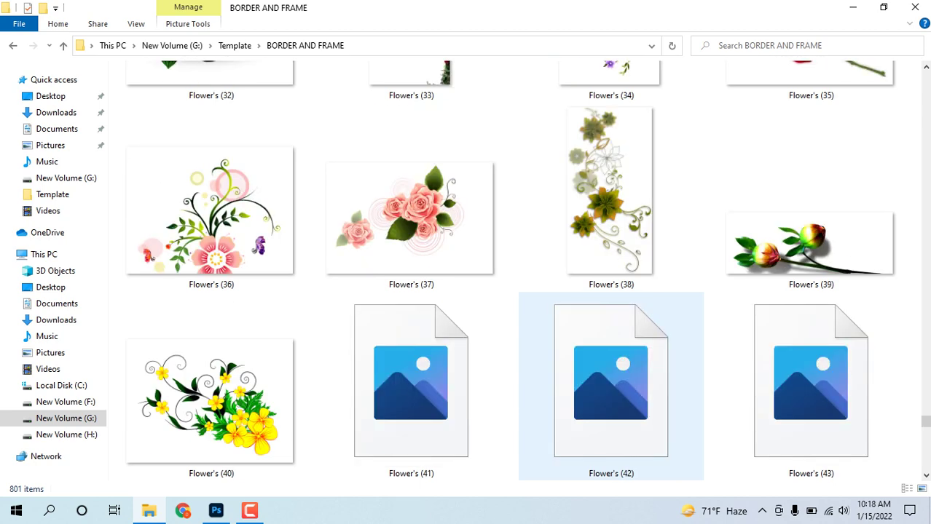
{"action": "scroll", "coordinate": [525, 321], "scroll_direction": "down", "scroll_amount": 1}
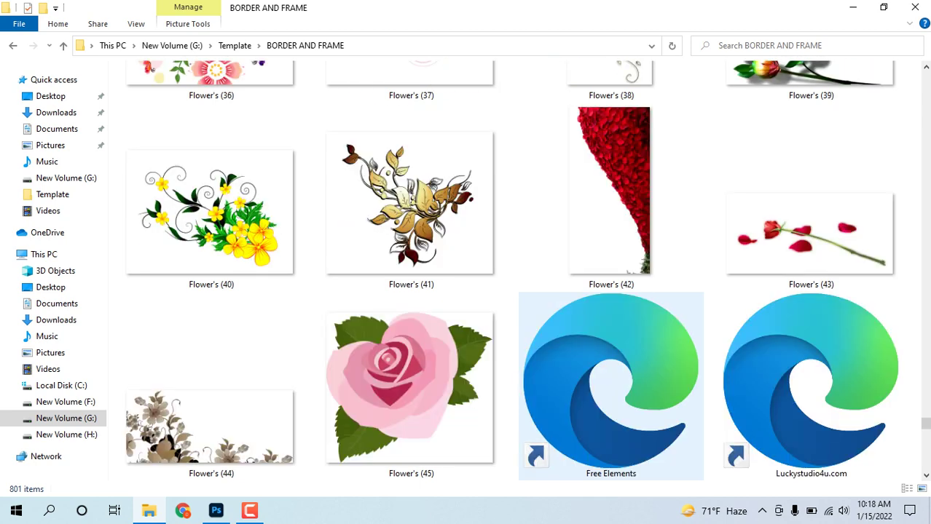
{"action": "scroll", "coordinate": [524, 320], "scroll_direction": "down", "scroll_amount": 1}
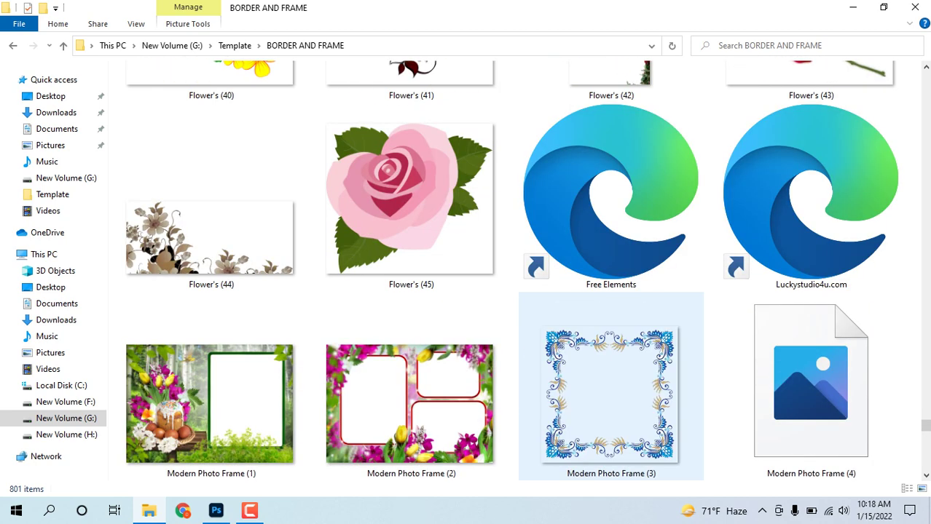
Step: Browse down through the BORDER AND FRAME thumbnails to the Element-Floral-Corner-Border images
{"action": "scroll", "coordinate": [611, 386], "scroll_direction": "down", "scroll_amount": 1}
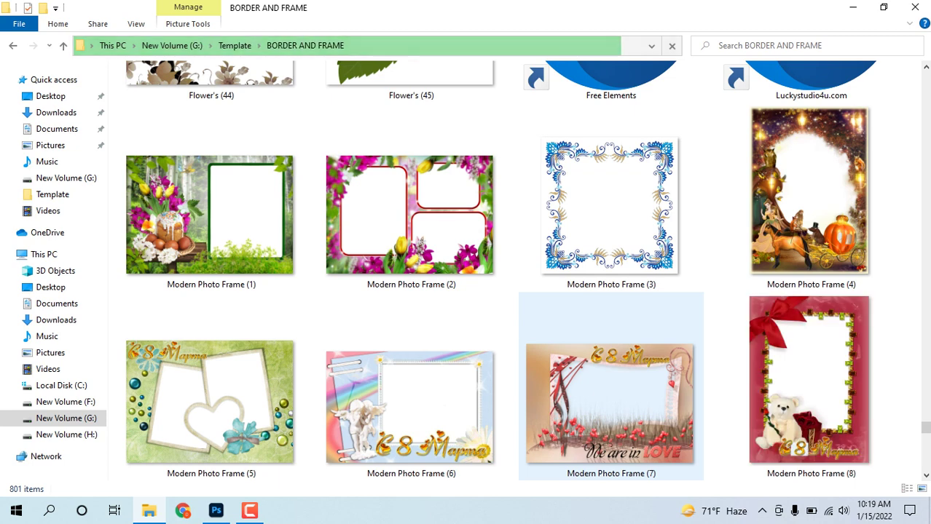
{"action": "scroll", "coordinate": [611, 386], "scroll_direction": "down", "scroll_amount": 1}
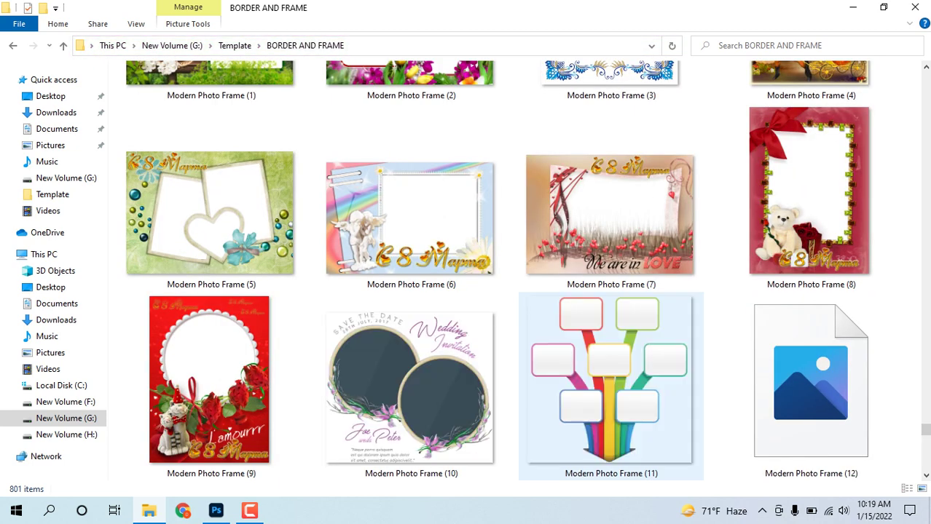
{"action": "scroll", "coordinate": [611, 386], "scroll_direction": "down", "scroll_amount": 1}
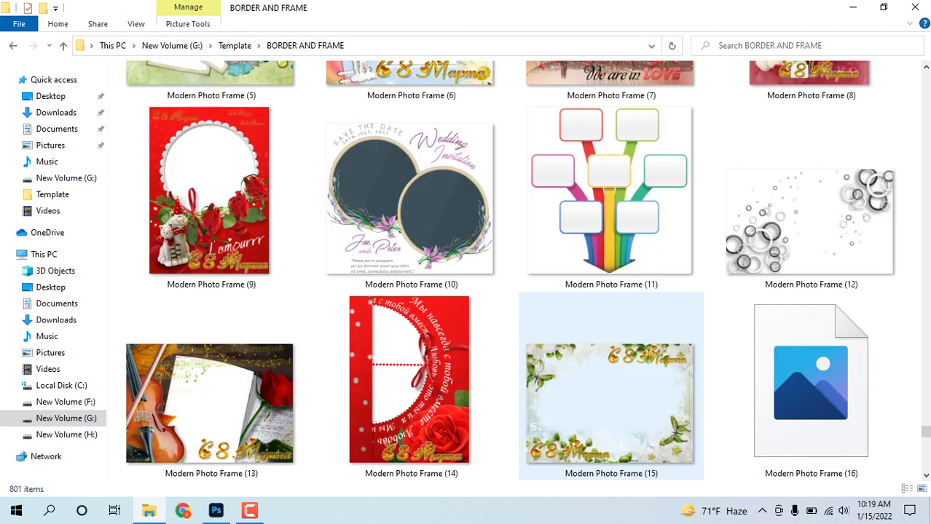
{"action": "scroll", "coordinate": [611, 386], "scroll_direction": "down", "scroll_amount": 1}
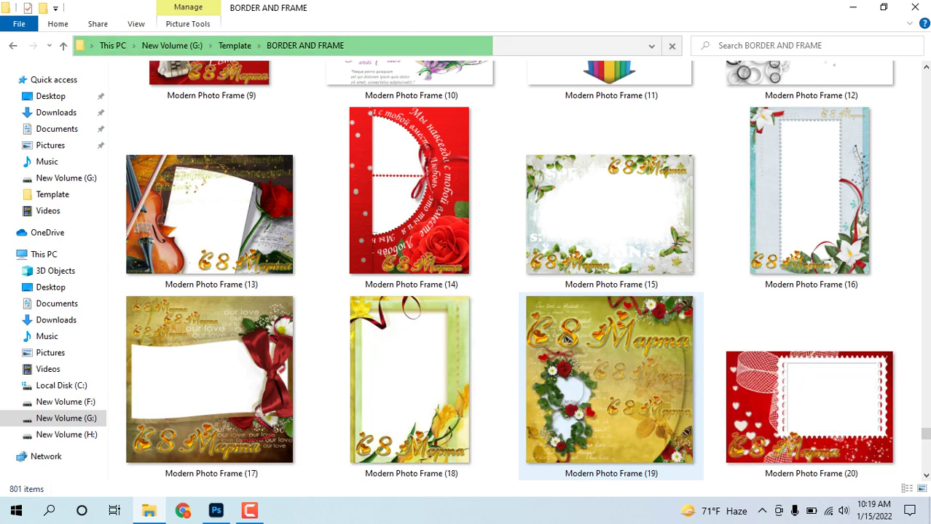
{"action": "scroll", "coordinate": [611, 386], "scroll_direction": "down", "scroll_amount": 1}
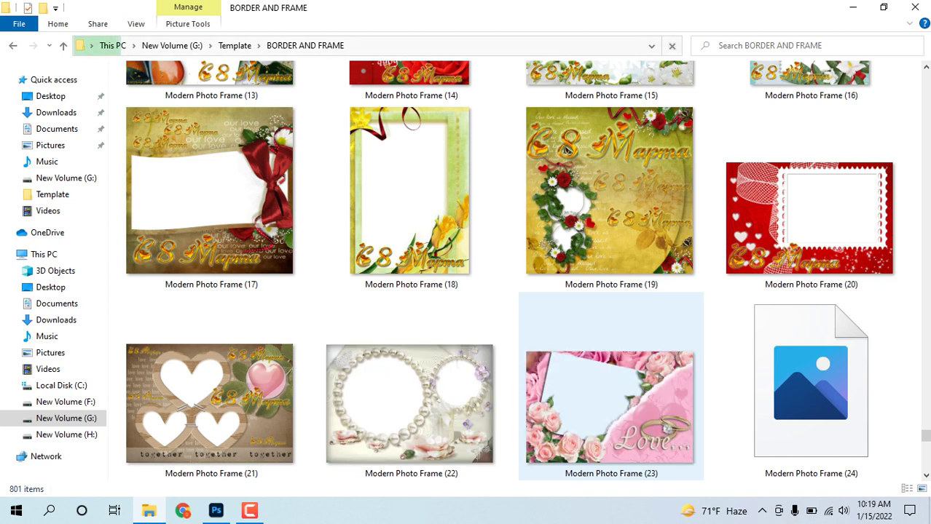
{"action": "scroll", "coordinate": [611, 386], "scroll_direction": "down", "scroll_amount": 2}
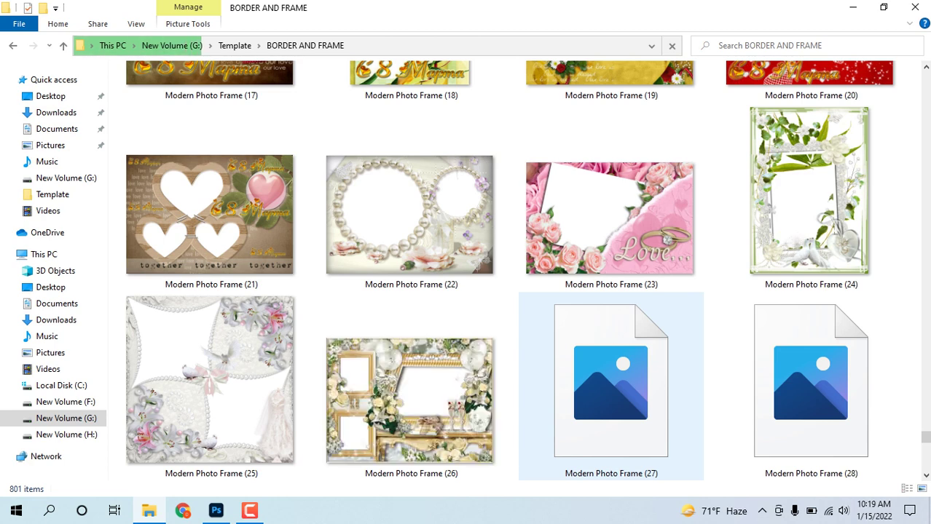
{"action": "scroll", "coordinate": [612, 386], "scroll_direction": "down", "scroll_amount": 2}
{"action": "scroll", "coordinate": [611, 386], "scroll_direction": "down", "scroll_amount": 2}
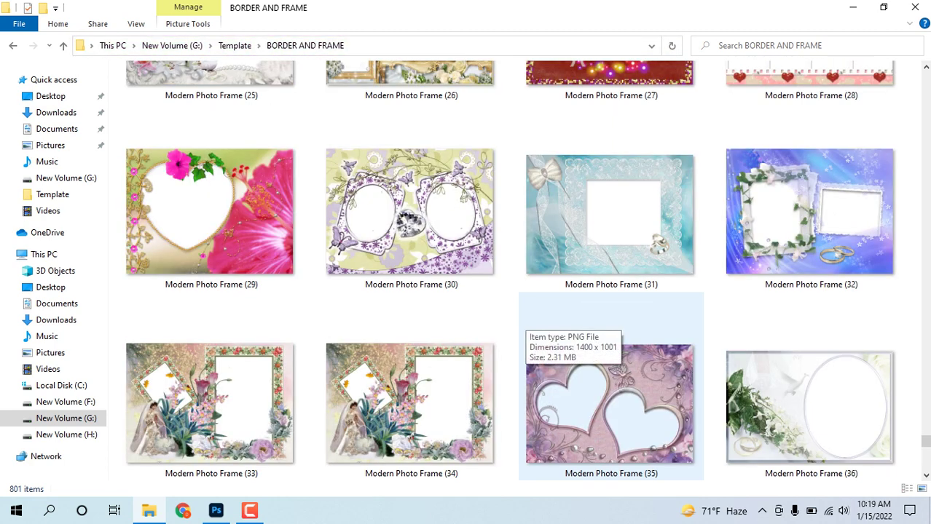
{"action": "scroll", "coordinate": [532, 320], "scroll_direction": "down", "scroll_amount": 2}
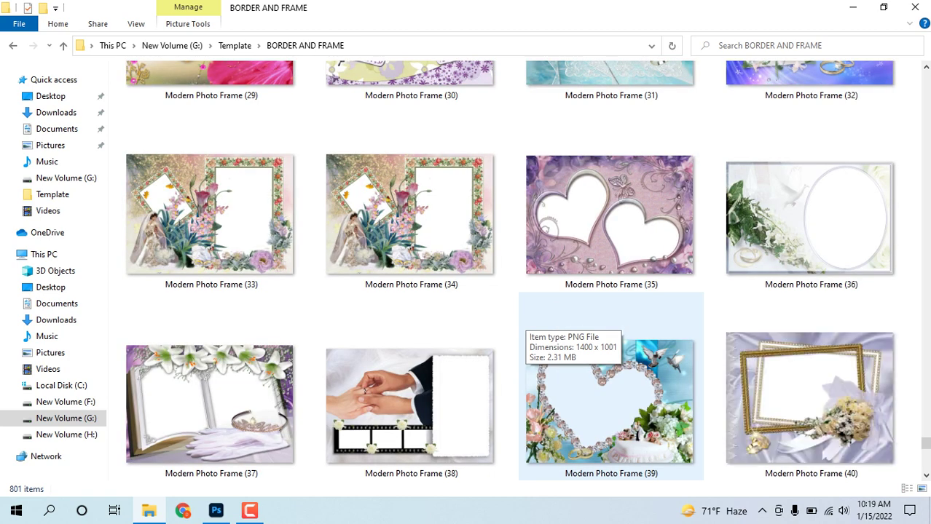
{"action": "scroll", "coordinate": [532, 320], "scroll_direction": "down", "scroll_amount": 2}
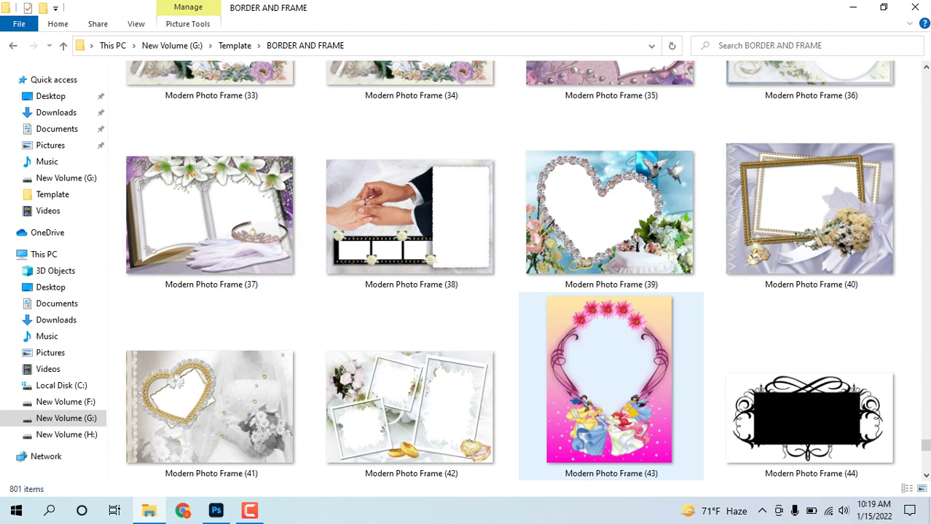
{"action": "scroll", "coordinate": [610, 386], "scroll_direction": "down", "scroll_amount": 2}
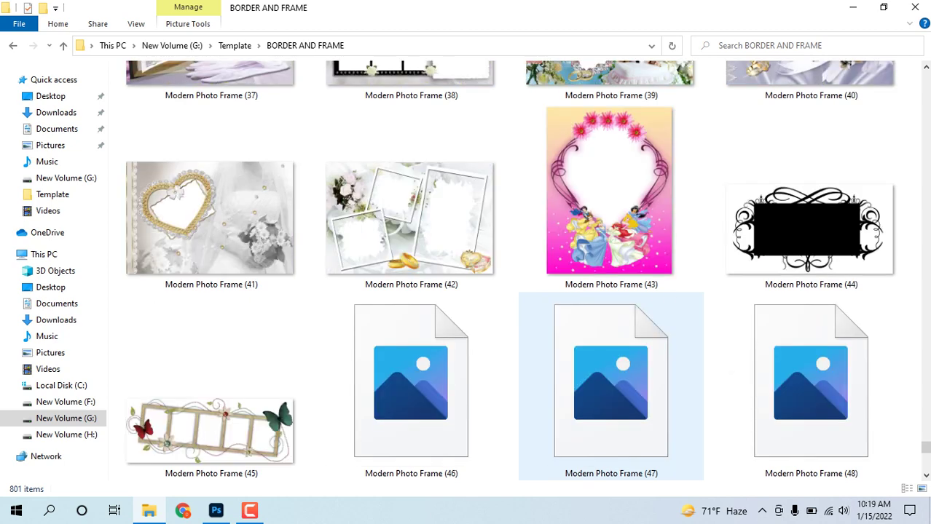
{"action": "scroll", "coordinate": [611, 386], "scroll_direction": "down", "scroll_amount": 2}
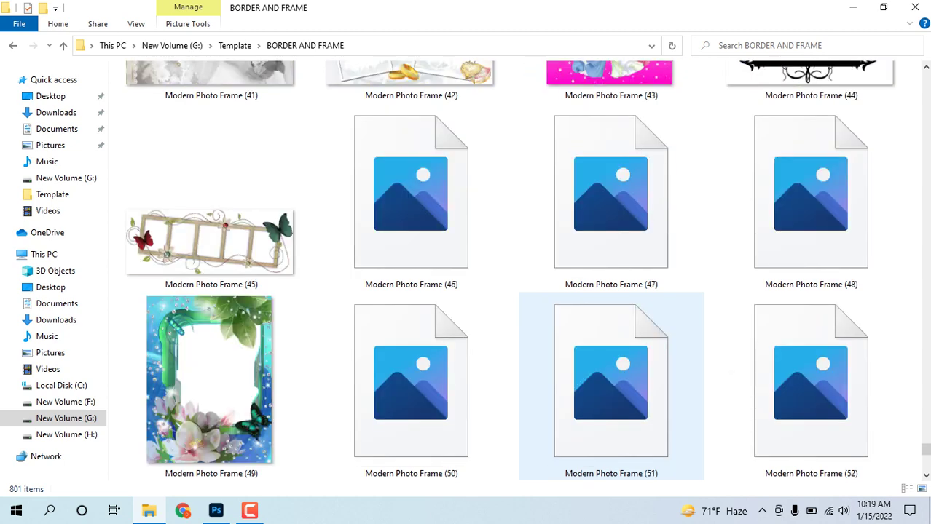
{"action": "scroll", "coordinate": [610, 386], "scroll_direction": "down", "scroll_amount": 2}
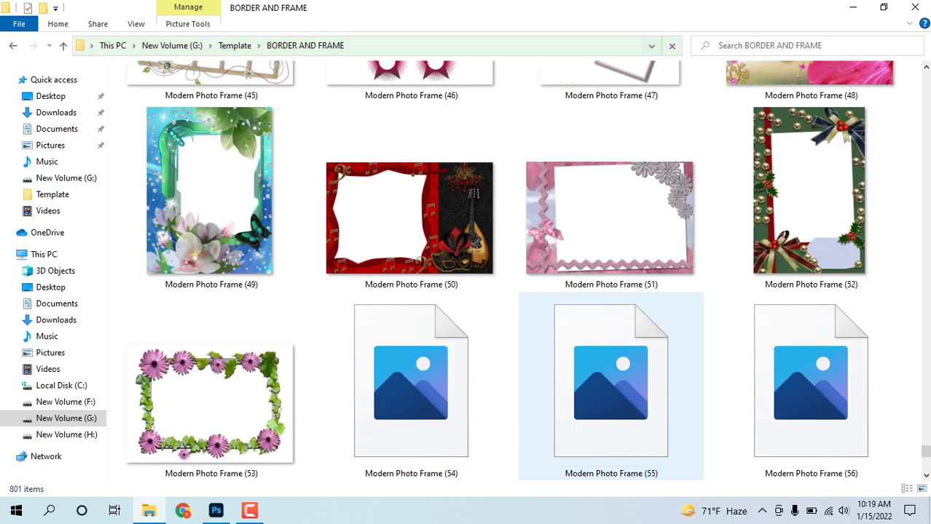
{"action": "scroll", "coordinate": [611, 386], "scroll_direction": "down", "scroll_amount": 2}
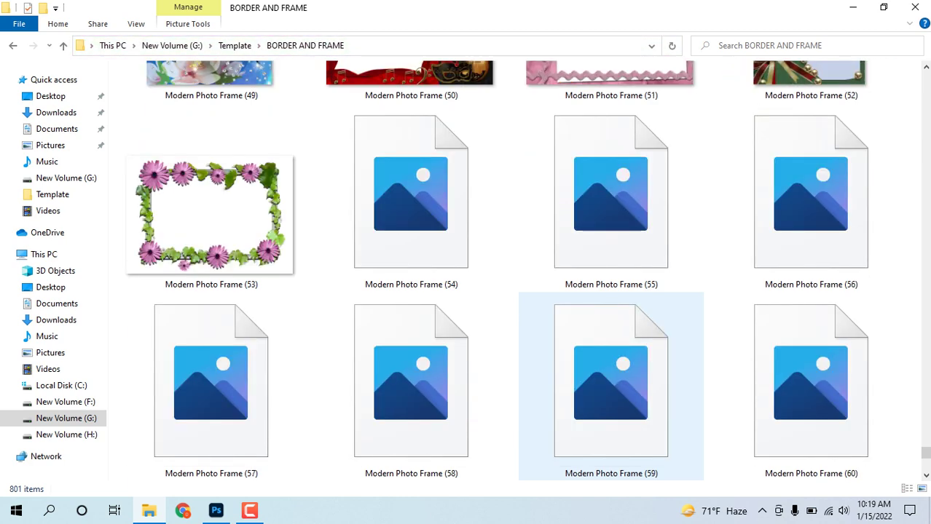
{"action": "scroll", "coordinate": [610, 386], "scroll_direction": "down", "scroll_amount": 2}
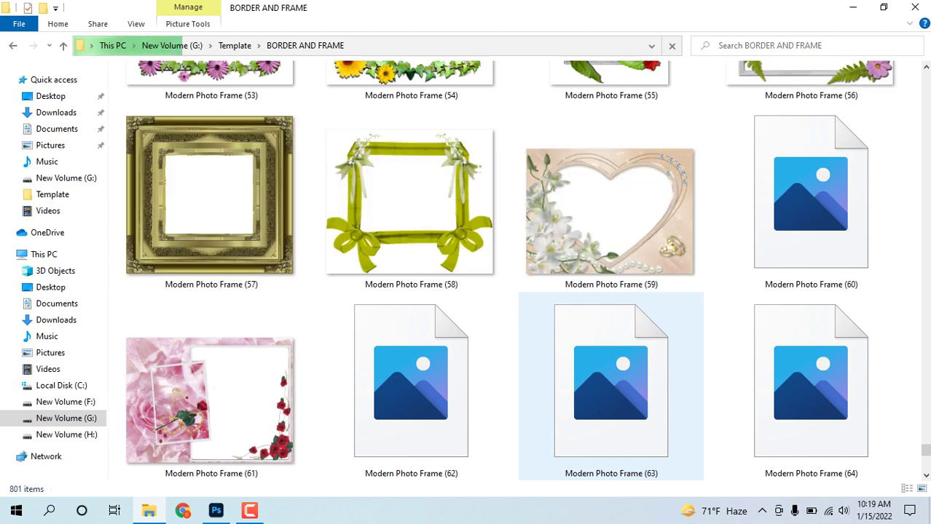
{"action": "scroll", "coordinate": [610, 386], "scroll_direction": "down", "scroll_amount": 2}
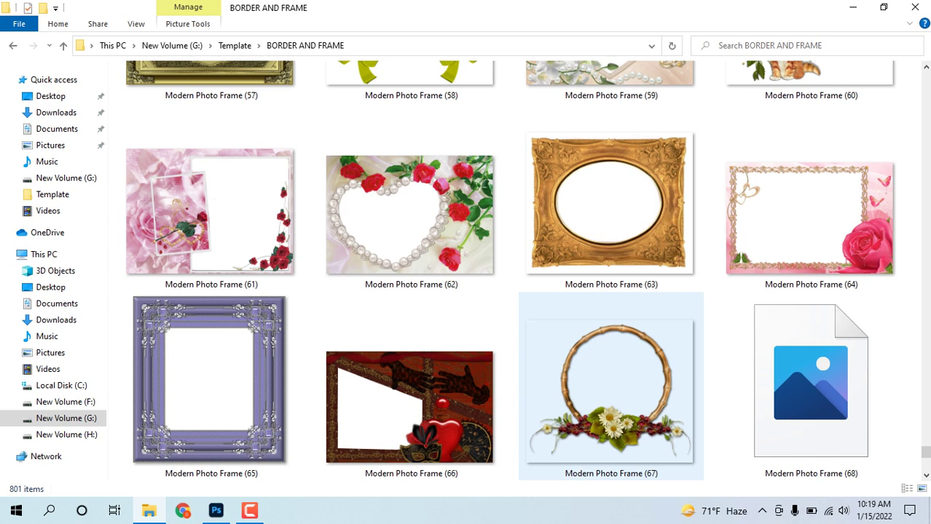
{"action": "key", "text": "Down"}
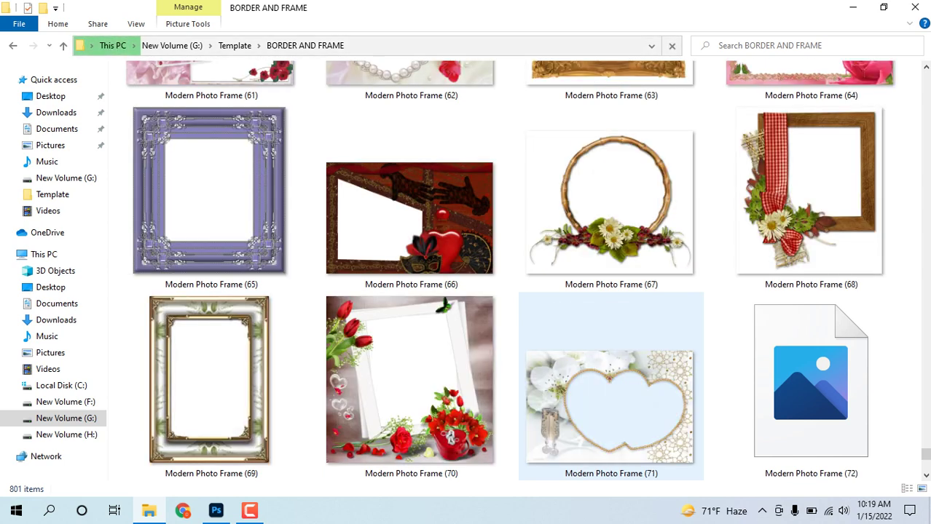
{"action": "key", "text": "Down"}
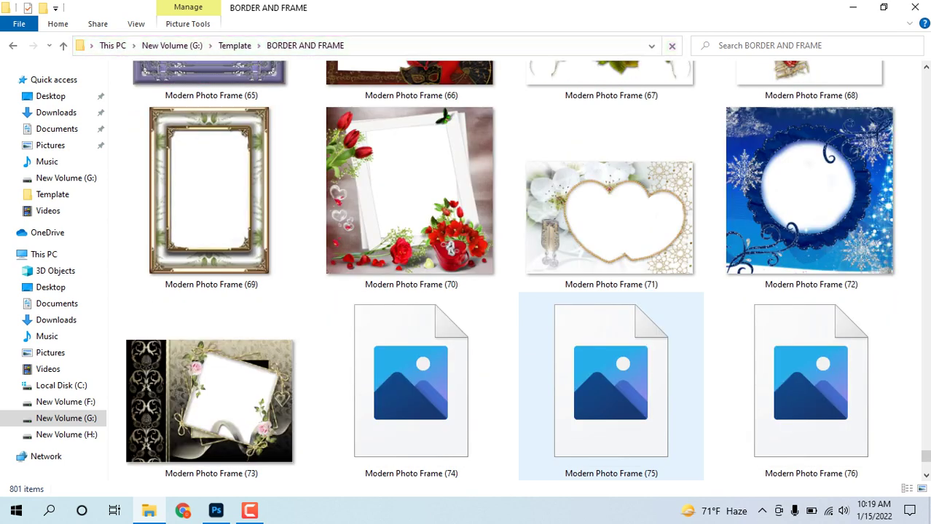
{"action": "key", "text": "Down"}
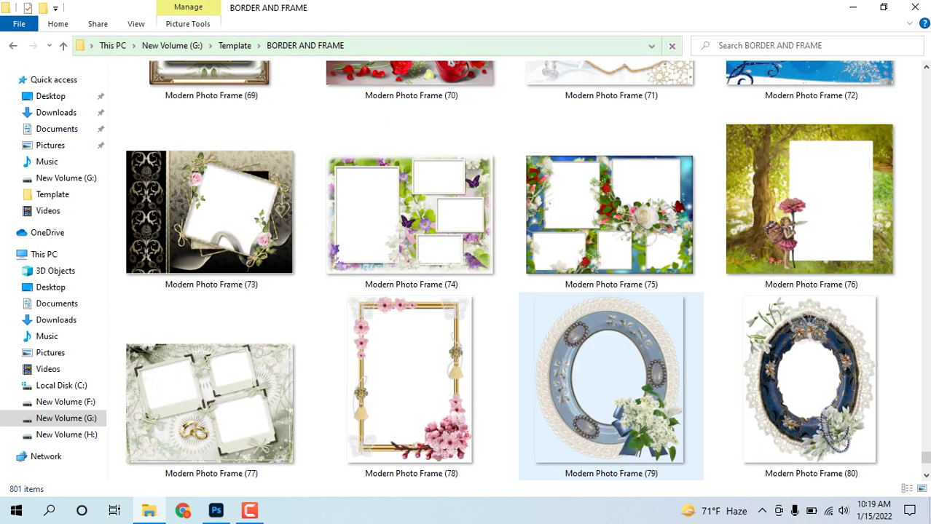
{"action": "key", "text": "Down"}
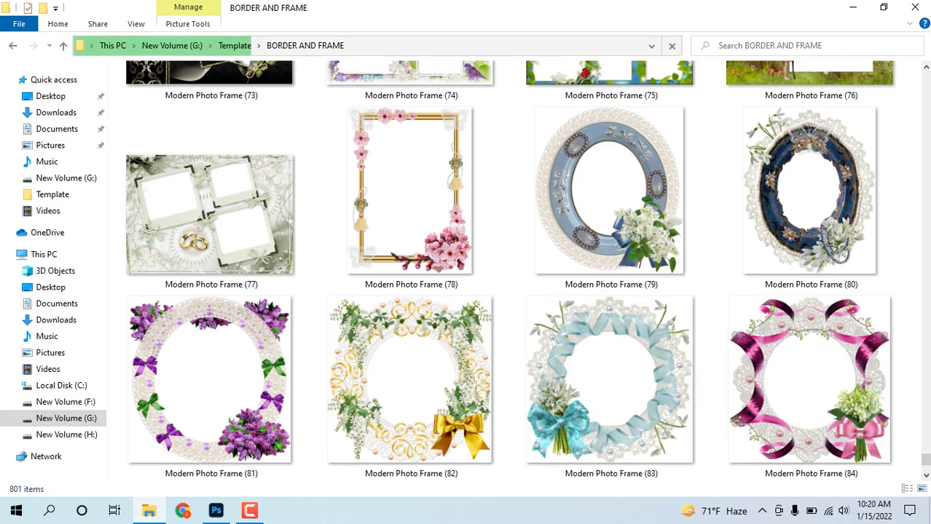
{"action": "scroll", "coordinate": [510, 276], "scroll_direction": "down", "scroll_amount": 2}
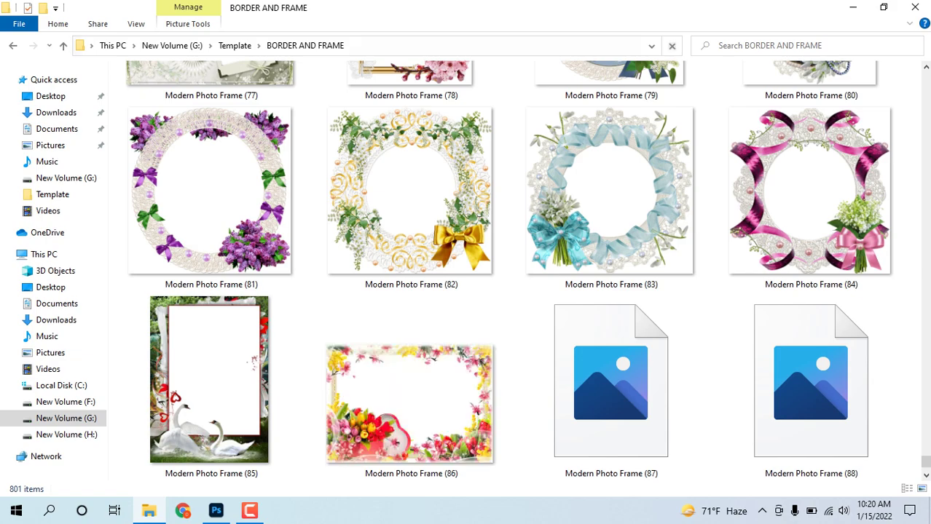
{"action": "scroll", "coordinate": [509, 276], "scroll_direction": "down", "scroll_amount": 2}
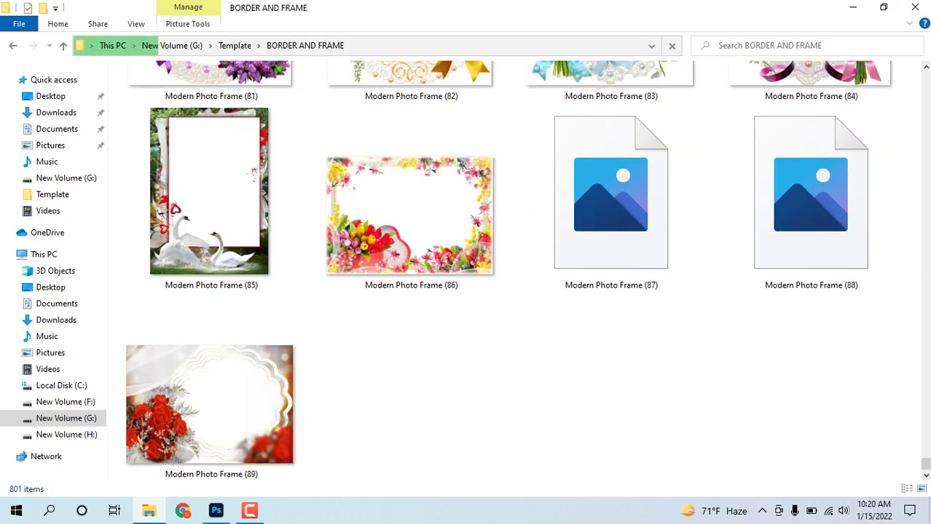
Step: Scroll back up through the frame thumbnails and minimize the File Explorer window
{"action": "scroll", "coordinate": [510, 277], "scroll_direction": "up", "scroll_amount": 1}
{"action": "scroll", "coordinate": [510, 277], "scroll_direction": "up", "scroll_amount": 5}
{"action": "scroll", "coordinate": [510, 276], "scroll_direction": "up", "scroll_amount": 4}
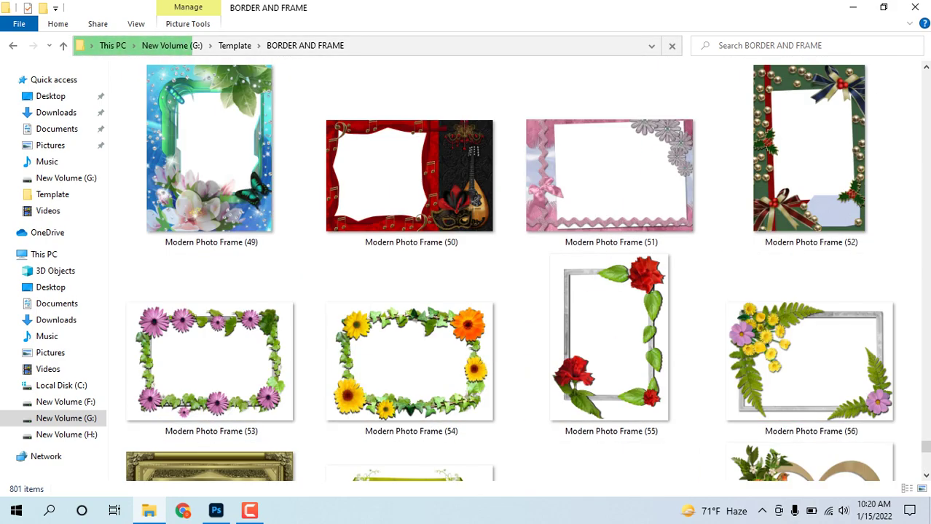
{"action": "scroll", "coordinate": [510, 277], "scroll_direction": "up", "scroll_amount": 4}
{"action": "scroll", "coordinate": [510, 277], "scroll_direction": "up", "scroll_amount": 3}
{"action": "scroll", "coordinate": [510, 277], "scroll_direction": "up", "scroll_amount": 1}
{"action": "scroll", "coordinate": [510, 276], "scroll_direction": "up", "scroll_amount": 4}
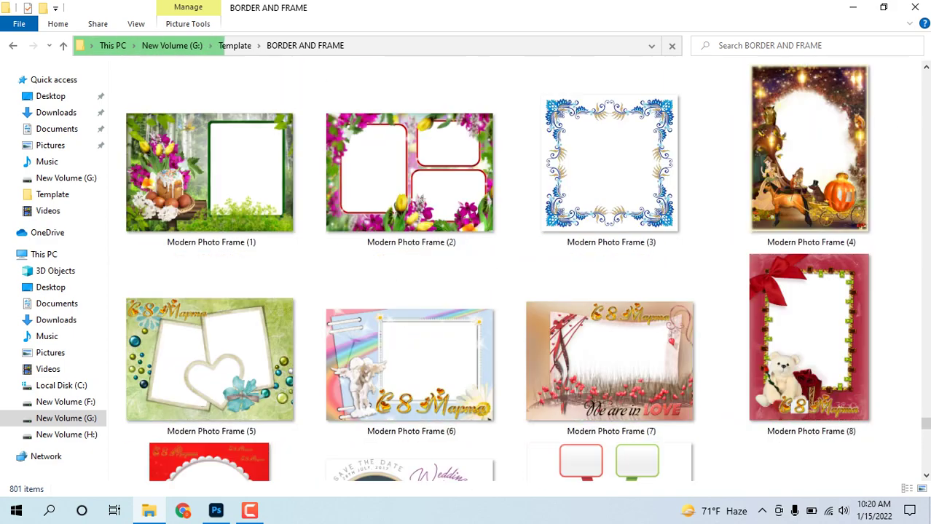
{"action": "scroll", "coordinate": [510, 276], "scroll_direction": "up", "scroll_amount": 3}
{"action": "scroll", "coordinate": [510, 277], "scroll_direction": "up", "scroll_amount": 4}
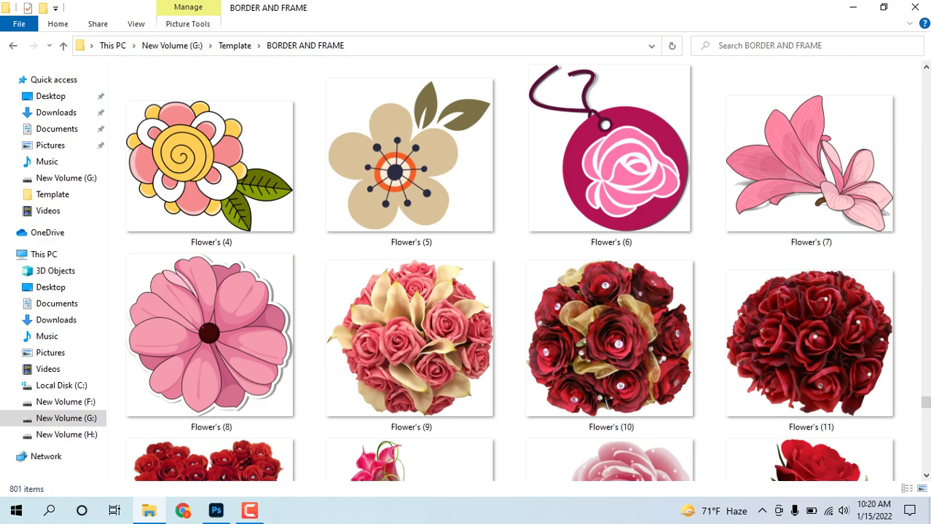
{"action": "scroll", "coordinate": [510, 277], "scroll_direction": "up", "scroll_amount": 4}
{"action": "scroll", "coordinate": [510, 277], "scroll_direction": "up", "scroll_amount": 2}
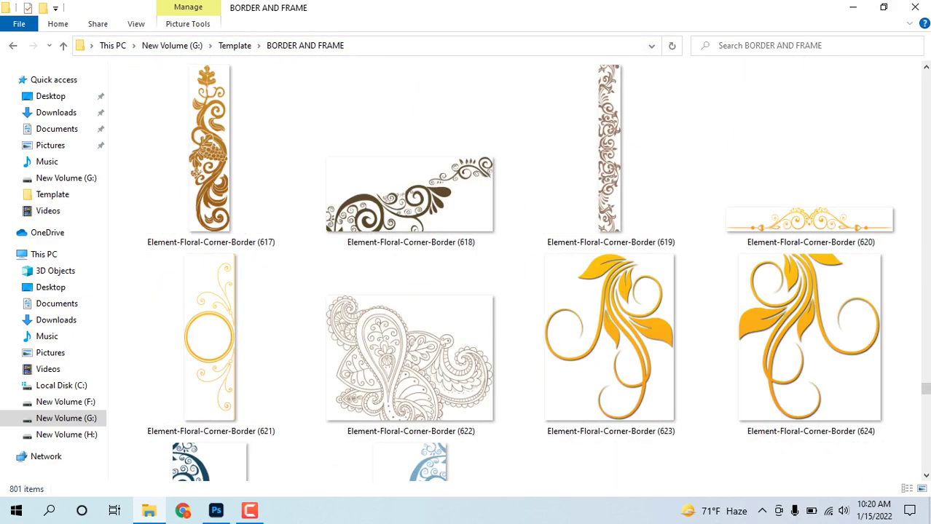
{"action": "scroll", "coordinate": [510, 276], "scroll_direction": "up", "scroll_amount": 4}
{"action": "scroll", "coordinate": [510, 276], "scroll_direction": "up", "scroll_amount": 2}
{"action": "scroll", "coordinate": [509, 277], "scroll_direction": "up", "scroll_amount": 1}
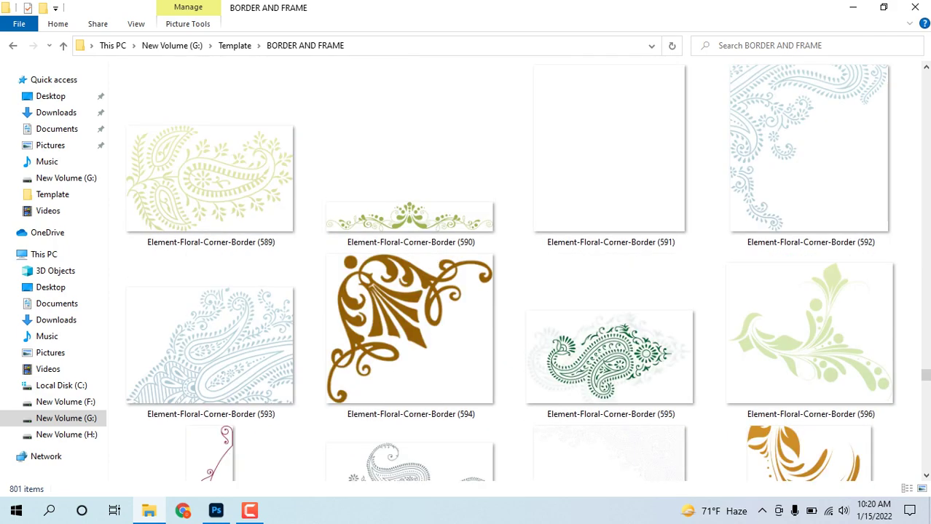
{"action": "scroll", "coordinate": [510, 277], "scroll_direction": "up", "scroll_amount": 2}
{"action": "scroll", "coordinate": [510, 277], "scroll_direction": "up", "scroll_amount": 2}
{"action": "scroll", "coordinate": [509, 277], "scroll_direction": "up", "scroll_amount": 4}
{"action": "scroll", "coordinate": [510, 277], "scroll_direction": "up", "scroll_amount": 2}
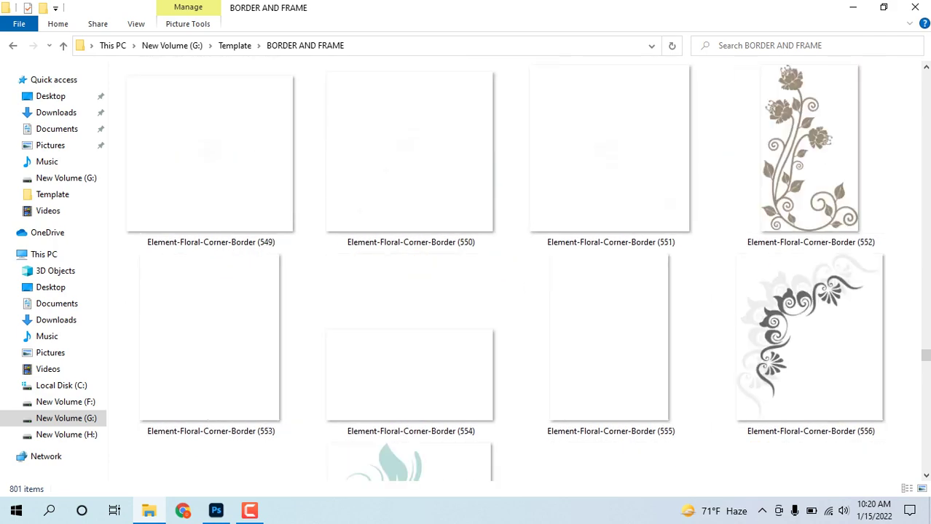
{"action": "scroll", "coordinate": [510, 277], "scroll_direction": "up", "scroll_amount": 4}
{"action": "scroll", "coordinate": [510, 277], "scroll_direction": "up", "scroll_amount": 3}
{"action": "scroll", "coordinate": [510, 277], "scroll_direction": "up", "scroll_amount": 2}
{"action": "scroll", "coordinate": [509, 277], "scroll_direction": "up", "scroll_amount": 1}
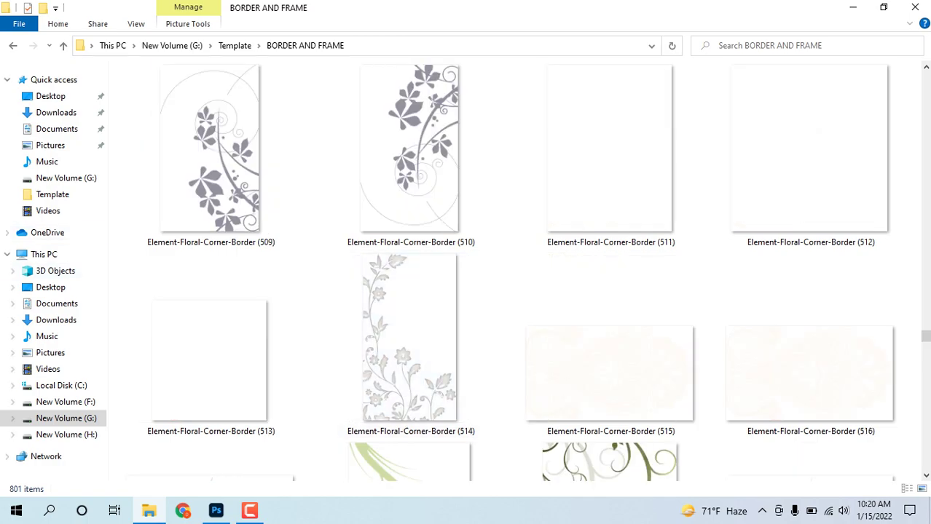
{"action": "left_click", "coordinate": [853, 7]}
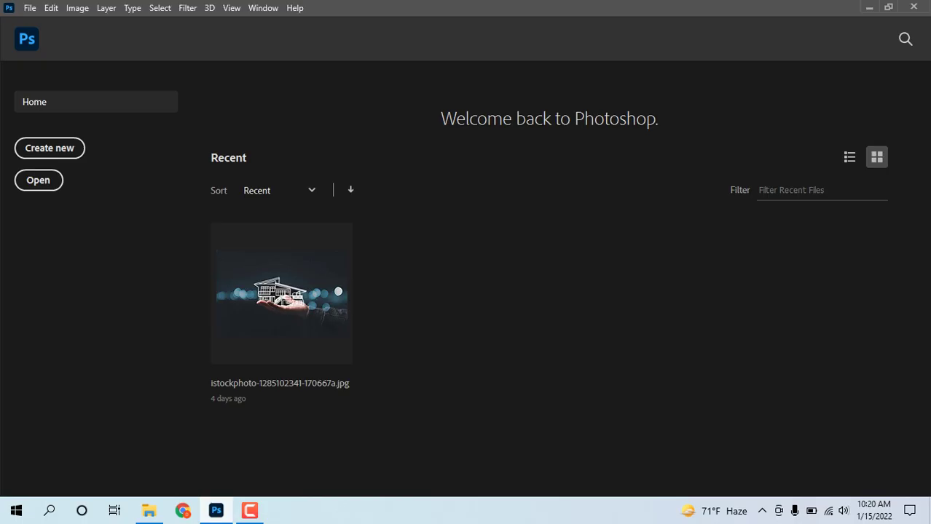
Step: Create Untitled-1 as a white 1200 × 800 px document at 300 ppi
{"action": "left_click", "coordinate": [30, 8]}
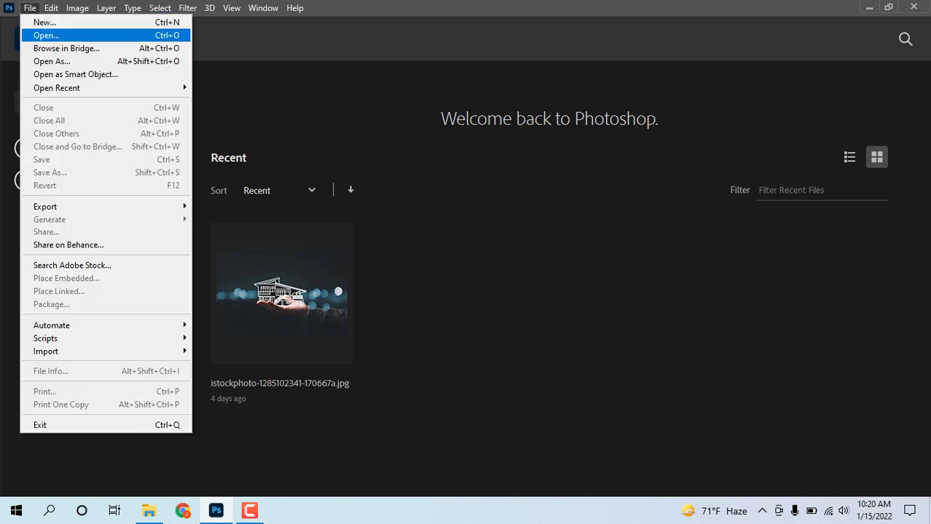
{"action": "key", "text": "Return"}
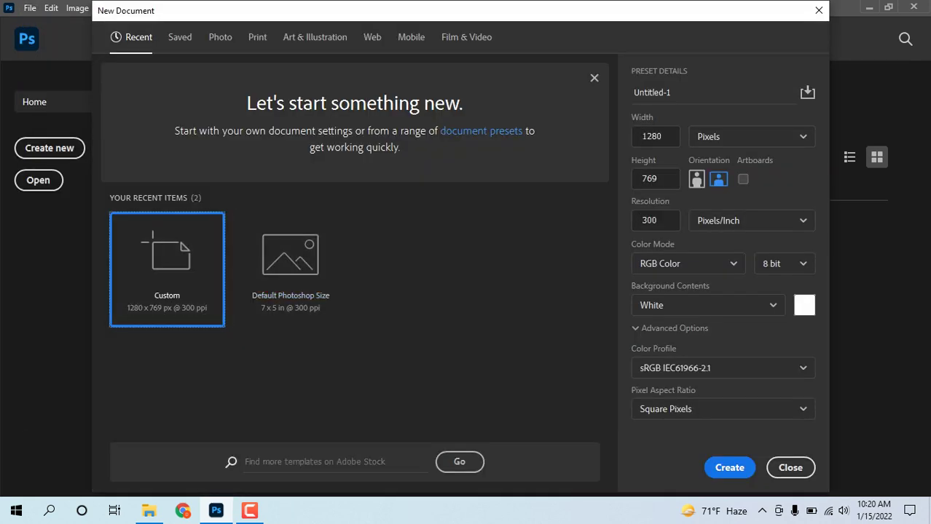
{"action": "key", "text": "Tab"}
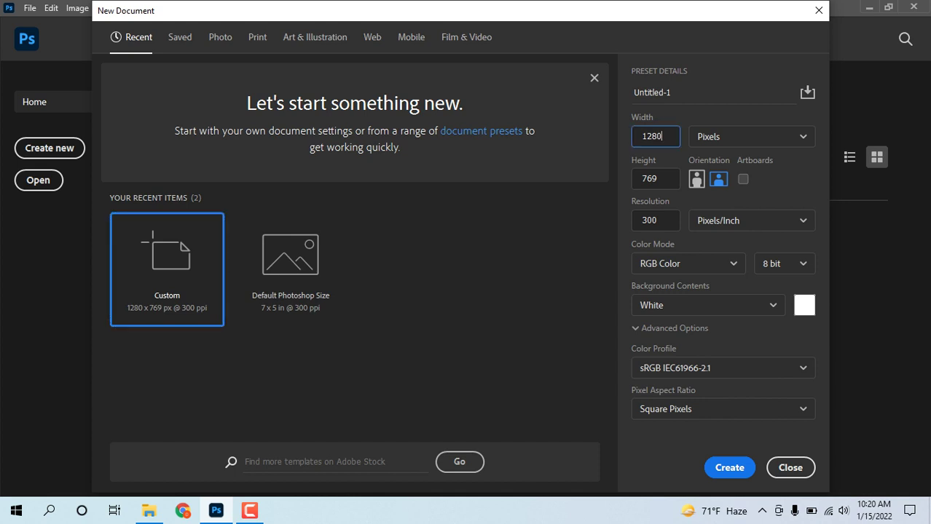
{"action": "key", "text": "BackSpace"}
{"action": "key", "text": "BackSpace"}
{"action": "type", "text": "00"}
{"action": "key", "text": "Tab"}
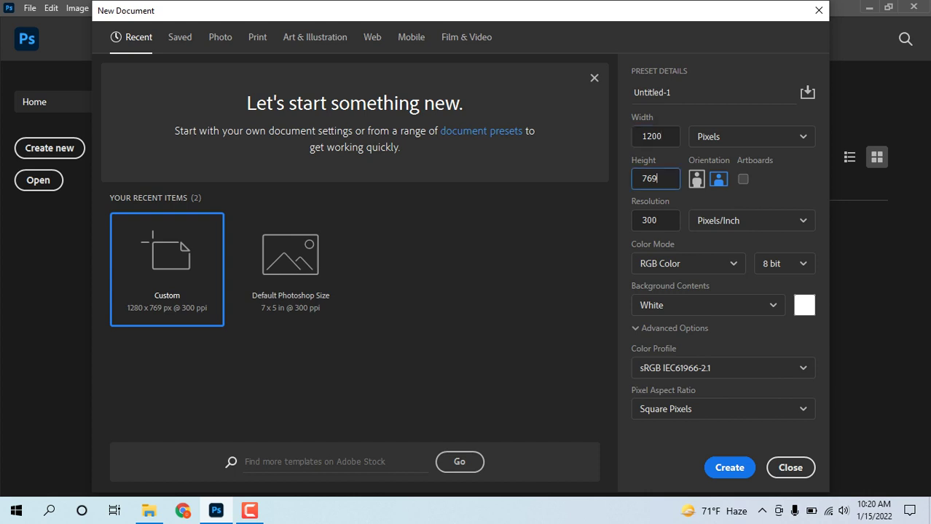
{"action": "key", "text": "BackSpace"}
{"action": "key", "text": "BackSpace"}
{"action": "key", "text": "BackSpace"}
{"action": "type", "text": "8"}
{"action": "type", "text": "00"}
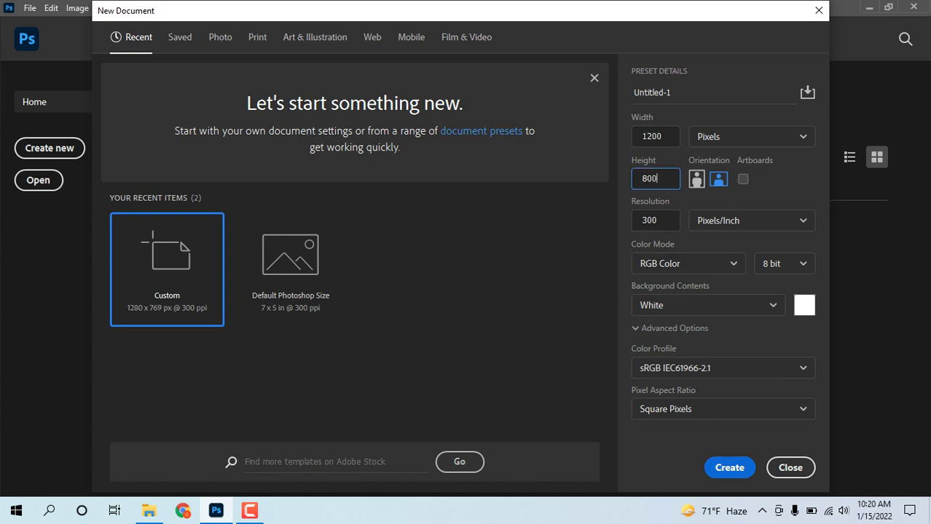
{"action": "left_click", "coordinate": [818, 10]}
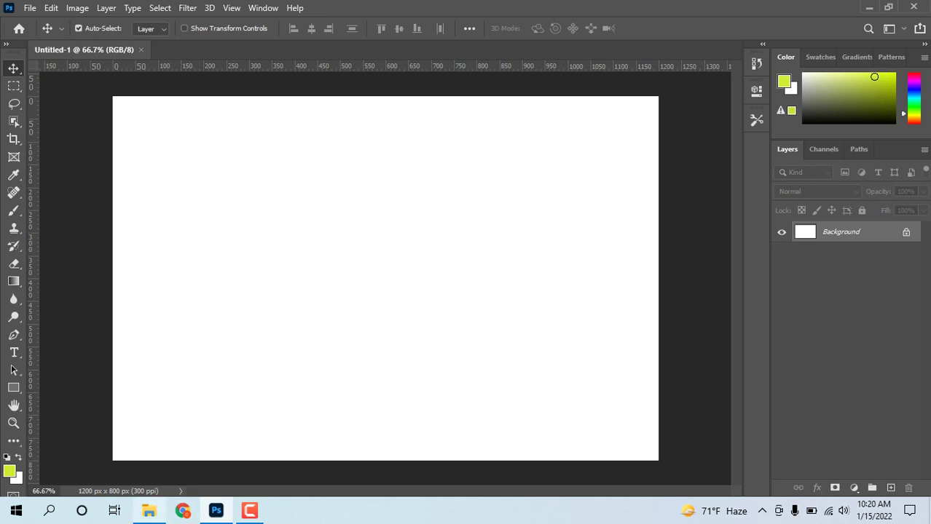
Step: Return to BORDER AND FRAME and scroll to the Celtic-knot corner thumbnails (296)–(299)
{"action": "left_click", "coordinate": [148, 511]}
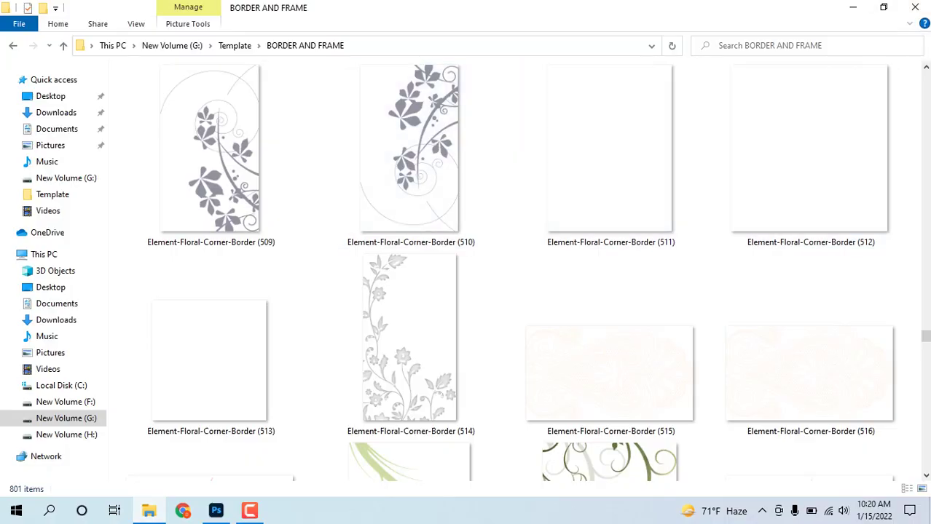
{"action": "scroll", "coordinate": [808, 327], "scroll_direction": "up", "scroll_amount": 2}
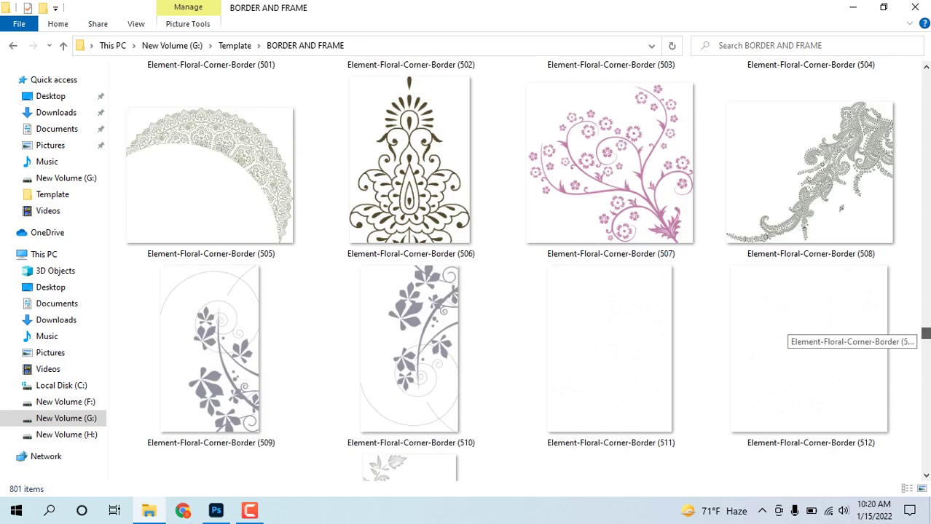
{"action": "scroll", "coordinate": [808, 328], "scroll_direction": "up", "scroll_amount": 1}
{"action": "scroll", "coordinate": [809, 328], "scroll_direction": "up", "scroll_amount": 2}
{"action": "scroll", "coordinate": [809, 328], "scroll_direction": "up", "scroll_amount": 1}
{"action": "scroll", "coordinate": [808, 327], "scroll_direction": "up", "scroll_amount": 1}
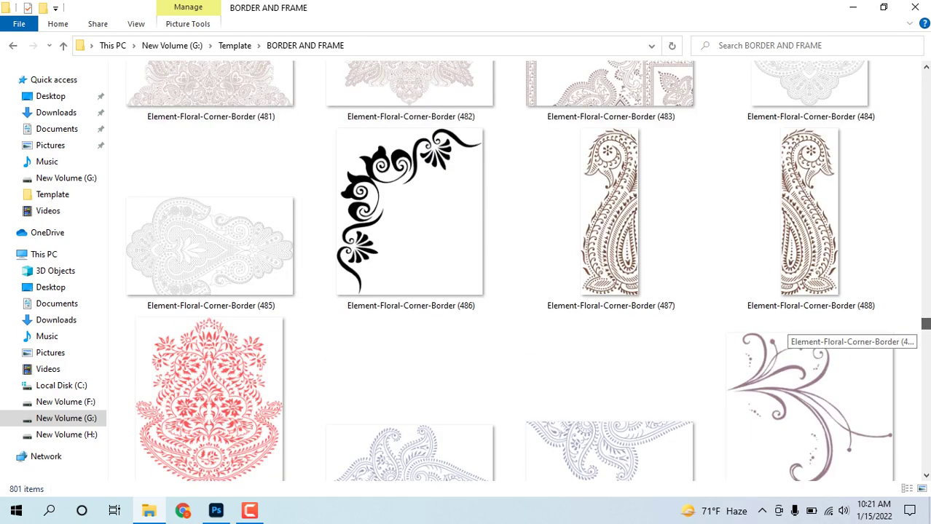
{"action": "scroll", "coordinate": [808, 328], "scroll_direction": "up", "scroll_amount": 1}
{"action": "scroll", "coordinate": [809, 327], "scroll_direction": "up", "scroll_amount": 4}
{"action": "scroll", "coordinate": [808, 328], "scroll_direction": "up", "scroll_amount": 5}
{"action": "scroll", "coordinate": [808, 327], "scroll_direction": "up", "scroll_amount": 2}
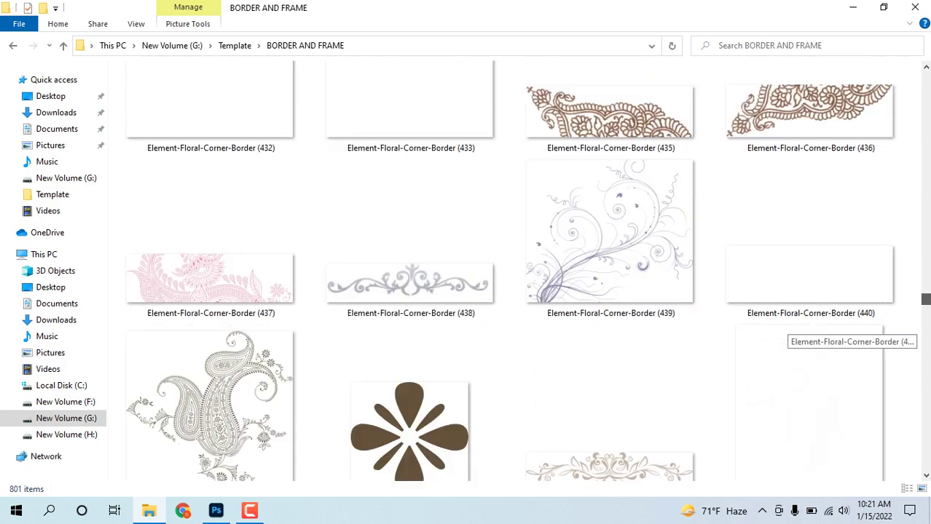
{"action": "scroll", "coordinate": [808, 328], "scroll_direction": "up", "scroll_amount": 2}
{"action": "scroll", "coordinate": [808, 328], "scroll_direction": "up", "scroll_amount": 6}
{"action": "scroll", "coordinate": [808, 328], "scroll_direction": "up", "scroll_amount": 5}
{"action": "scroll", "coordinate": [809, 328], "scroll_direction": "up", "scroll_amount": 4}
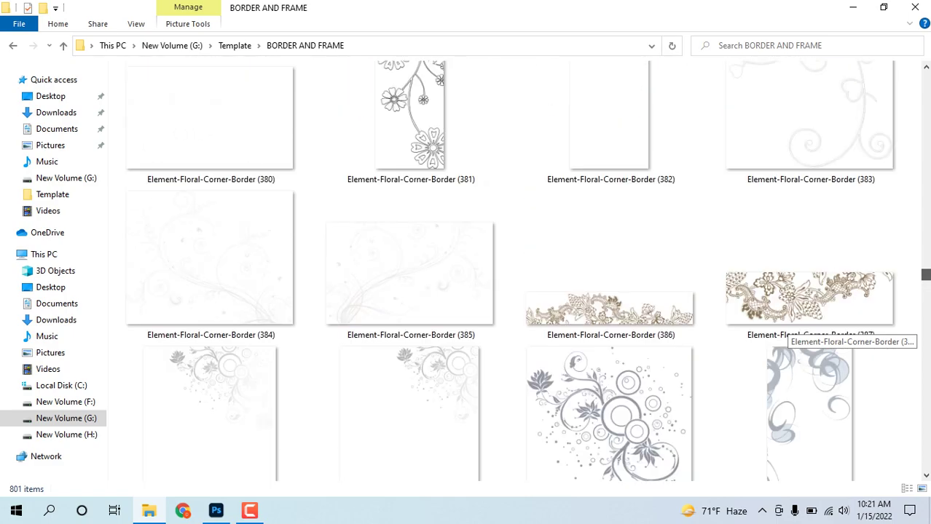
{"action": "scroll", "coordinate": [809, 327], "scroll_direction": "up", "scroll_amount": 5}
{"action": "scroll", "coordinate": [809, 328], "scroll_direction": "up", "scroll_amount": 4}
{"action": "scroll", "coordinate": [809, 328], "scroll_direction": "up", "scroll_amount": 4}
{"action": "scroll", "coordinate": [808, 328], "scroll_direction": "up", "scroll_amount": 4}
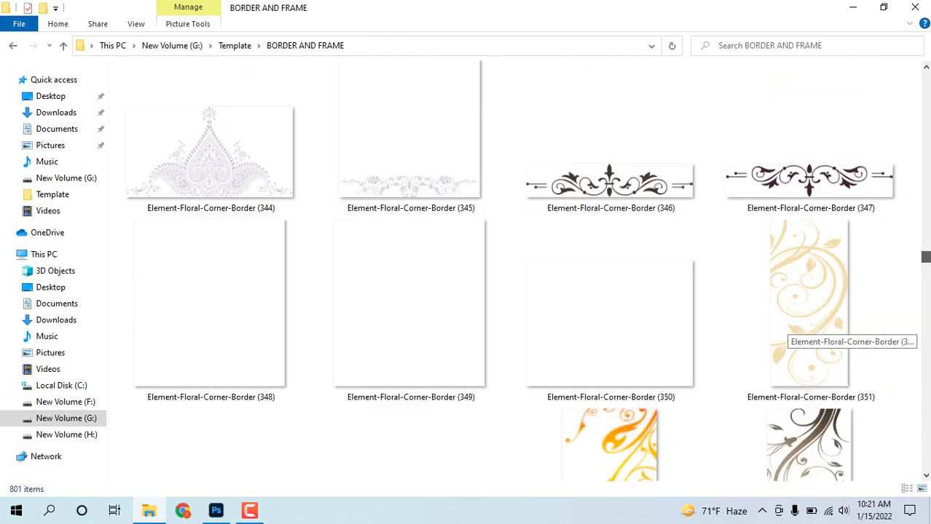
{"action": "scroll", "coordinate": [808, 328], "scroll_direction": "up", "scroll_amount": 6}
{"action": "scroll", "coordinate": [808, 327], "scroll_direction": "up", "scroll_amount": 6}
{"action": "scroll", "coordinate": [809, 328], "scroll_direction": "up", "scroll_amount": 4}
{"action": "scroll", "coordinate": [808, 327], "scroll_direction": "up", "scroll_amount": 10}
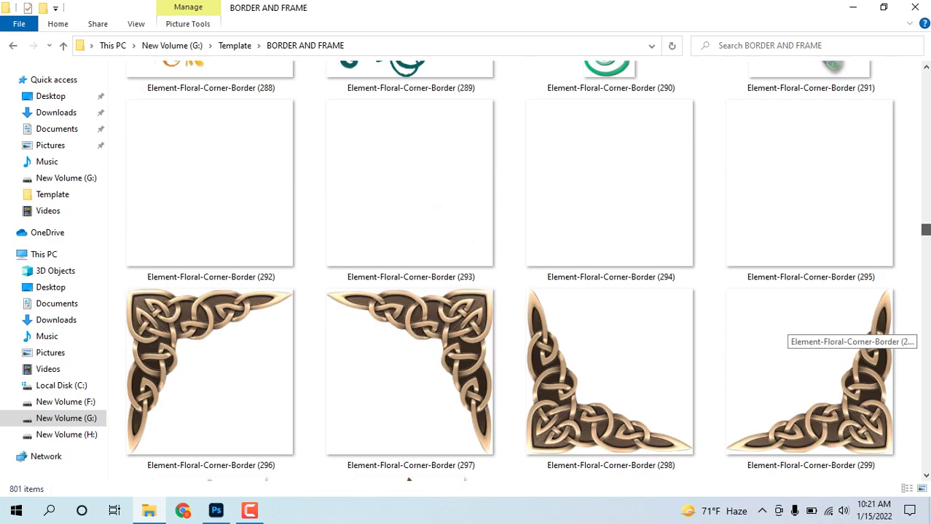
{"action": "scroll", "coordinate": [809, 327], "scroll_direction": "up", "scroll_amount": 2}
{"action": "scroll", "coordinate": [808, 328], "scroll_direction": "down", "scroll_amount": 2}
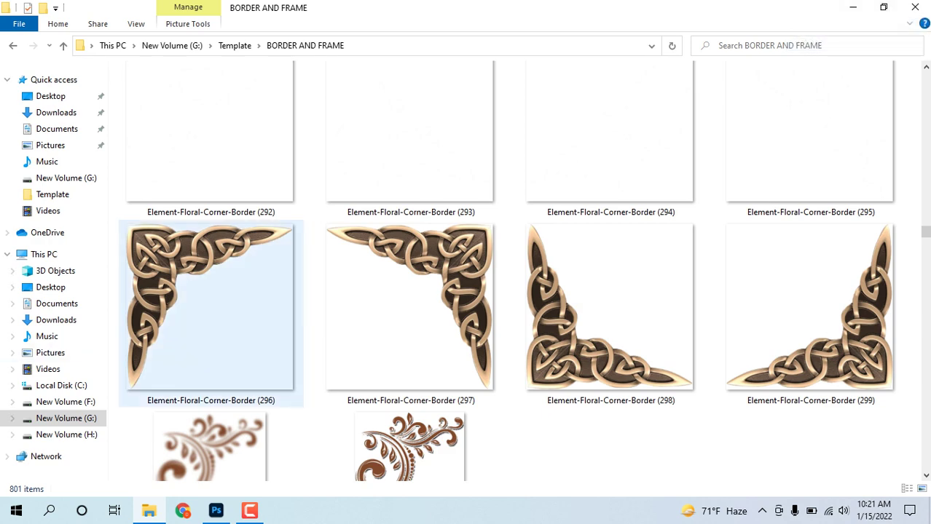
Step: Place Element-Floral-Corner-Border (296) into Untitled-1 at the canvas's top-left corner
{"action": "mouse_move", "coordinate": [168, 314]}
{"action": "left_mouse_down"}
{"action": "mouse_move", "coordinate": [216, 503]}
{"action": "mouse_move", "coordinate": [210, 258]}
{"action": "left_mouse_up"}
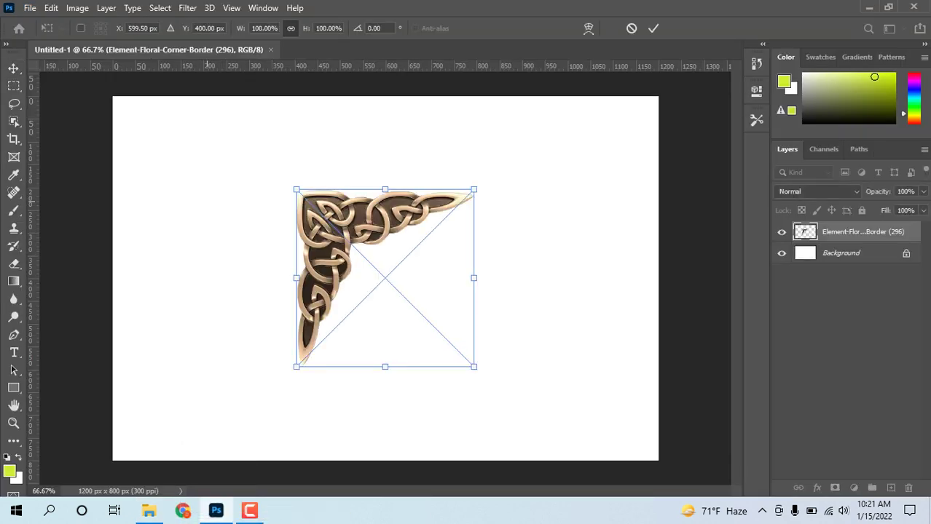
{"action": "left_click_drag", "start_coordinate": [328, 212], "coordinate": [150, 127]}
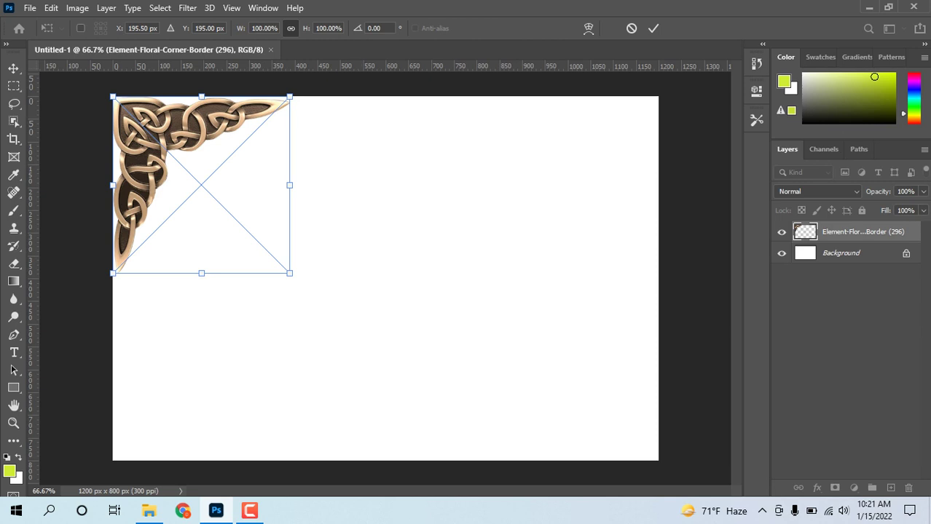
{"action": "left_click", "coordinate": [653, 27]}
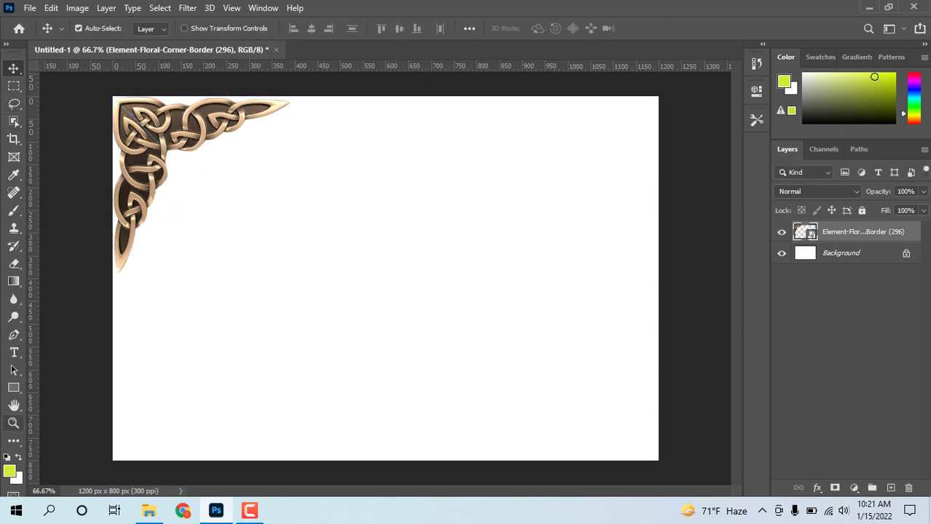
{"action": "left_click", "coordinate": [14, 387]}
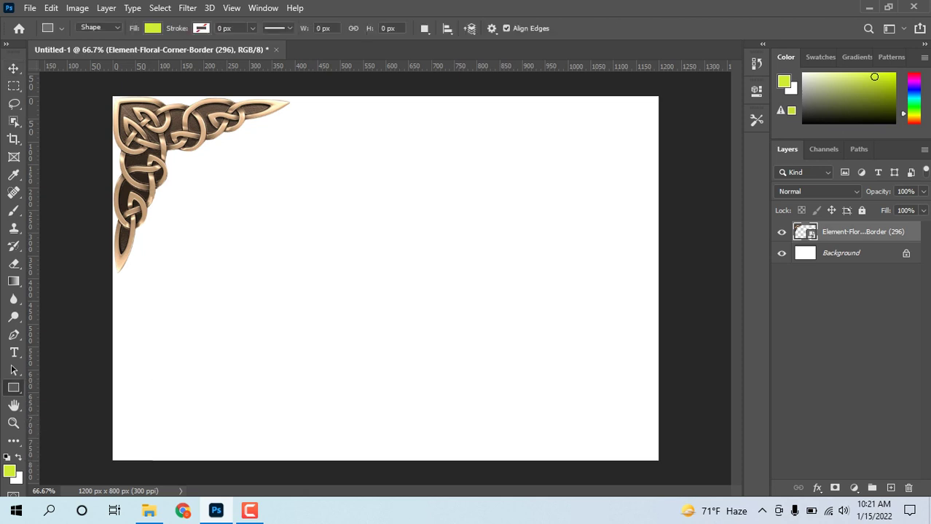
Step: Draw a 1200 × 802 px rectangle over the whole canvas and fill it dark navy
{"action": "mouse_move", "coordinate": [113, 96]}
{"action": "left_mouse_down"}
{"action": "mouse_move", "coordinate": [659, 447]}
{"action": "mouse_move", "coordinate": [657, 460]}
{"action": "left_mouse_up"}
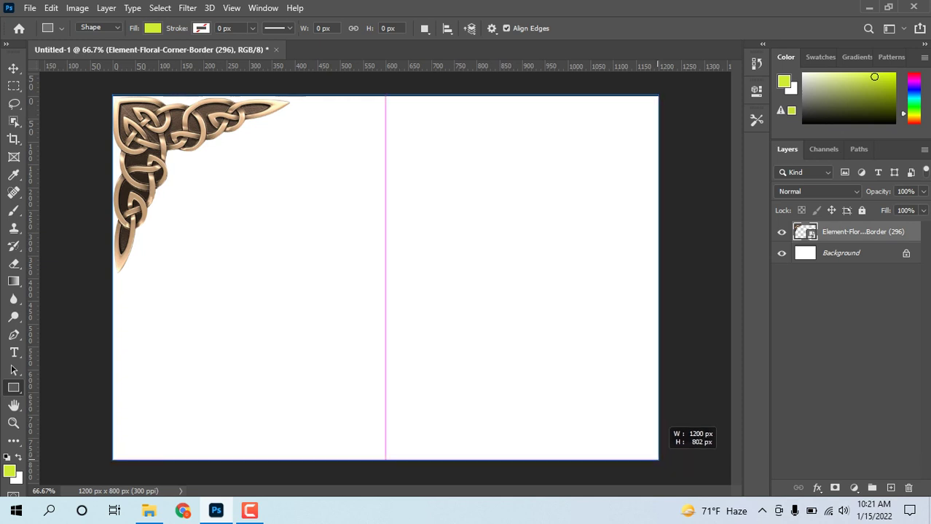
{"action": "left_click_drag", "start_coordinate": [657, 460], "coordinate": [658, 461]}
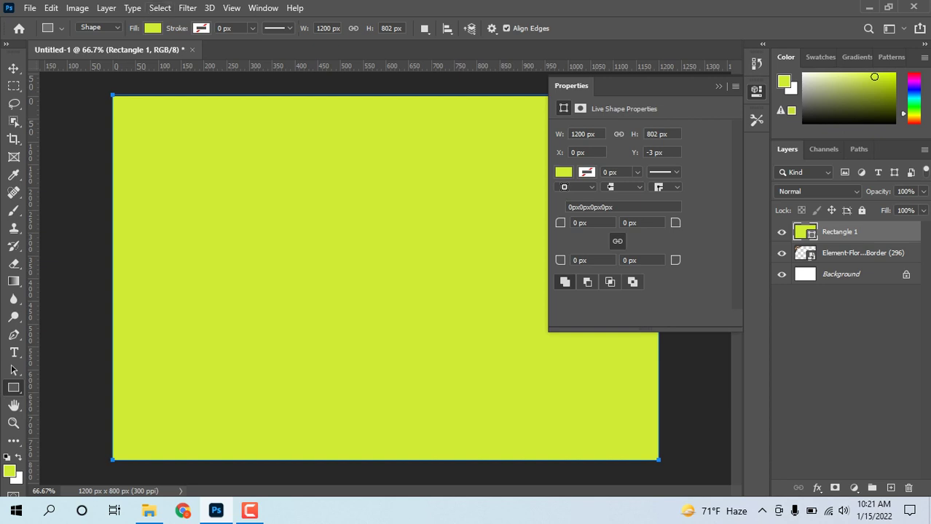
{"action": "left_click", "coordinate": [563, 172]}
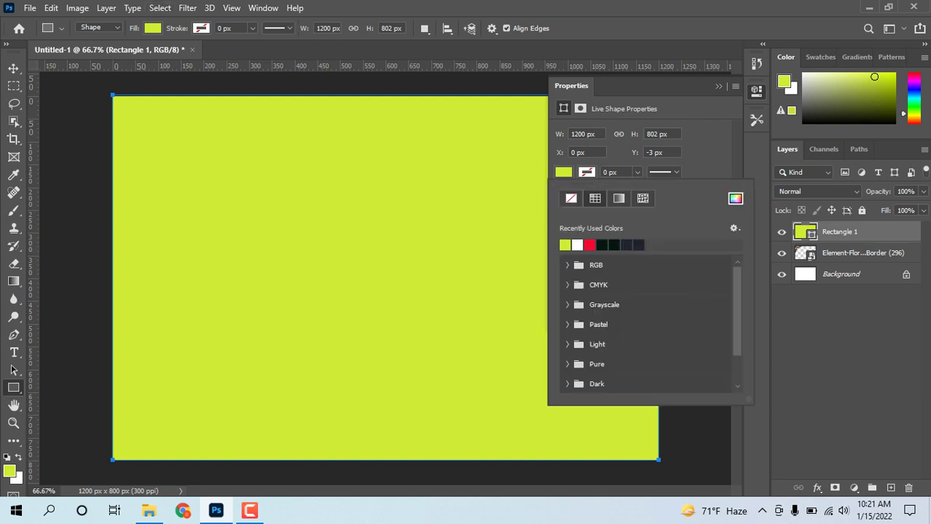
{"action": "left_click", "coordinate": [626, 245]}
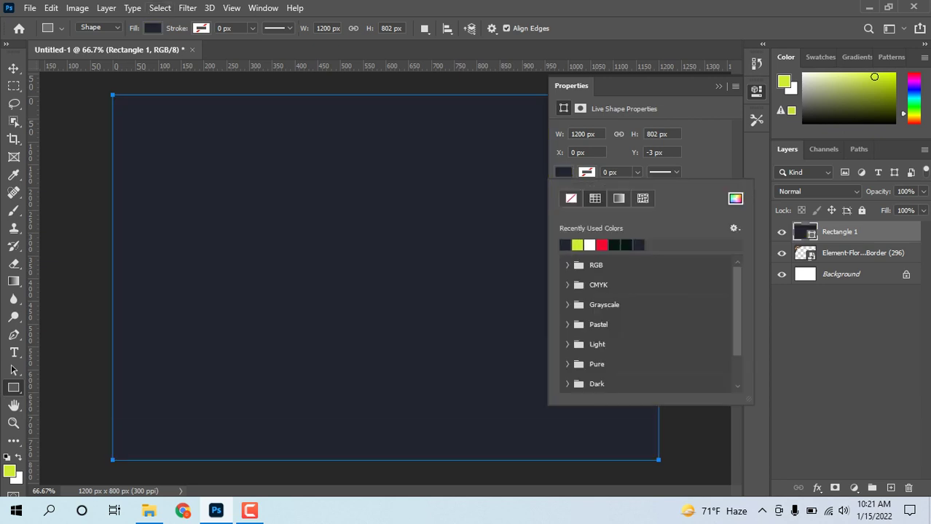
{"action": "left_click", "coordinate": [13, 68]}
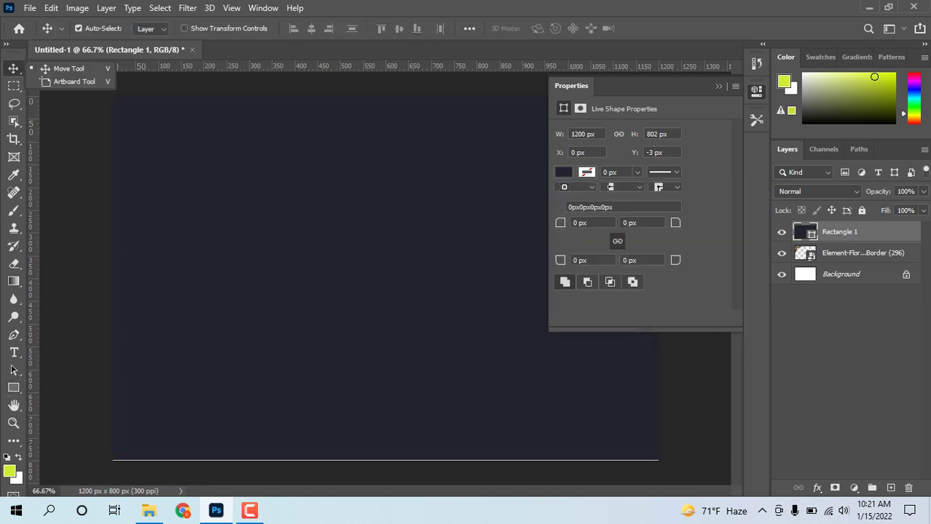
{"action": "left_click", "coordinate": [845, 364]}
{"action": "left_click", "coordinate": [719, 86]}
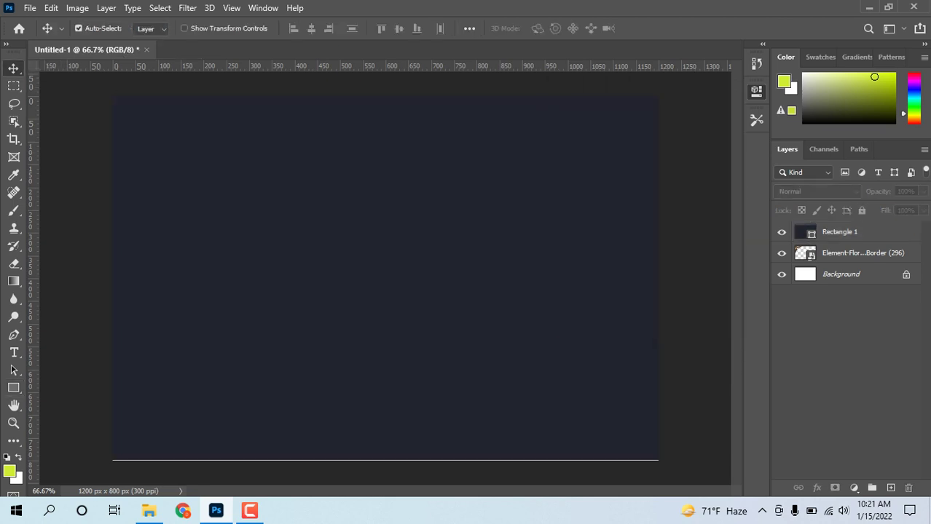
{"action": "left_click", "coordinate": [840, 232]}
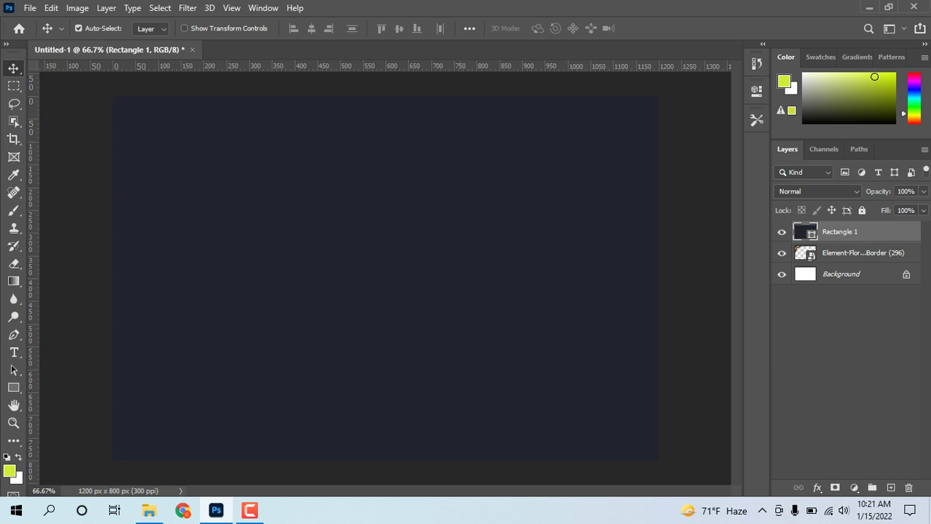
Step: Move Rectangle 1 below the ornament, then add a horizontally flipped ornament copy at top-right
{"action": "left_click_drag", "start_coordinate": [840, 231], "coordinate": [840, 264]}
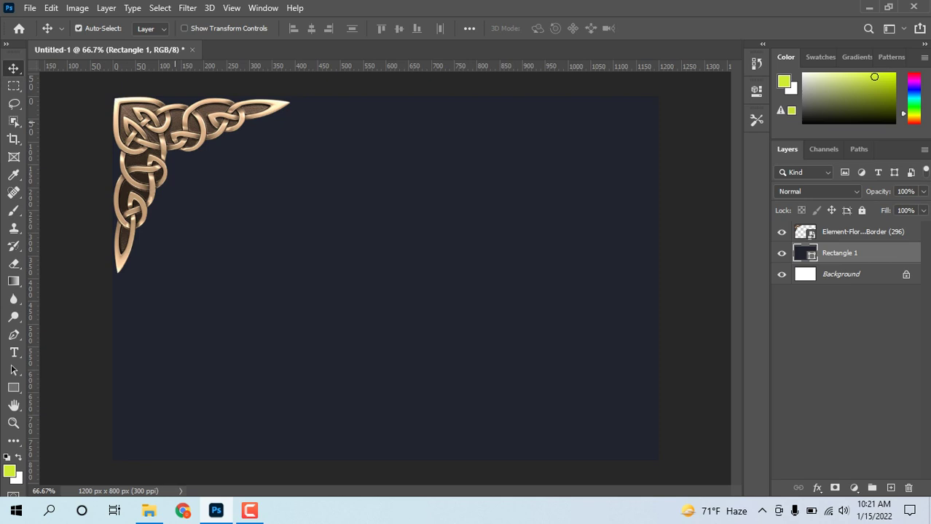
{"action": "mouse_move", "coordinate": [165, 117]}
{"action": "left_mouse_down", "text": "alt"}
{"action": "mouse_move", "coordinate": [308, 322]}
{"action": "mouse_move", "coordinate": [424, 263]}
{"action": "left_mouse_up", "text": "alt"}
{"action": "right_click", "coordinate": [423, 262]}
{"action": "key", "text": "Escape"}
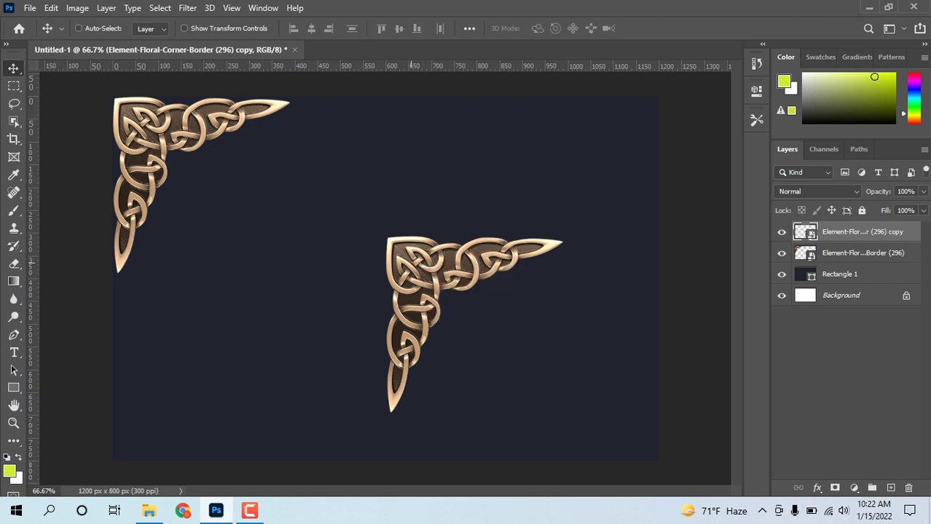
{"action": "key", "text": "ctrl+t"}
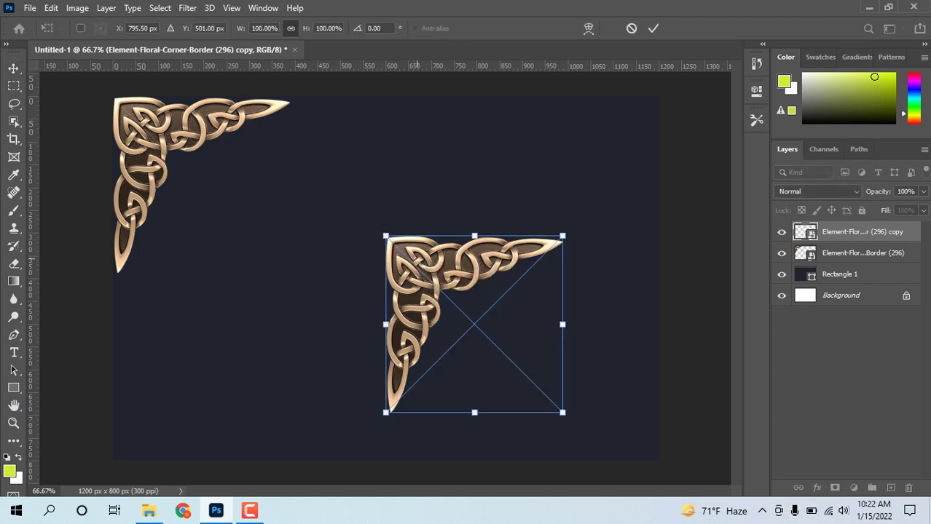
{"action": "right_click", "coordinate": [429, 260]}
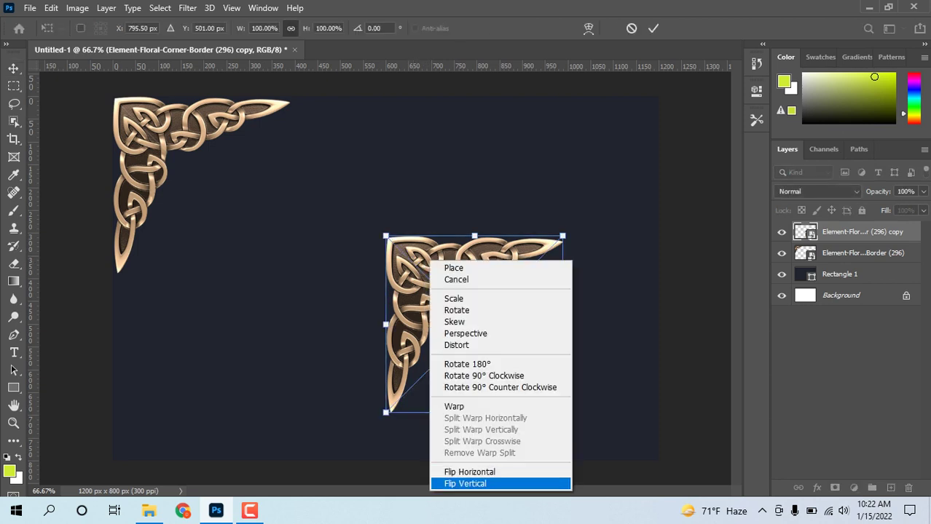
{"action": "left_click", "coordinate": [466, 472]}
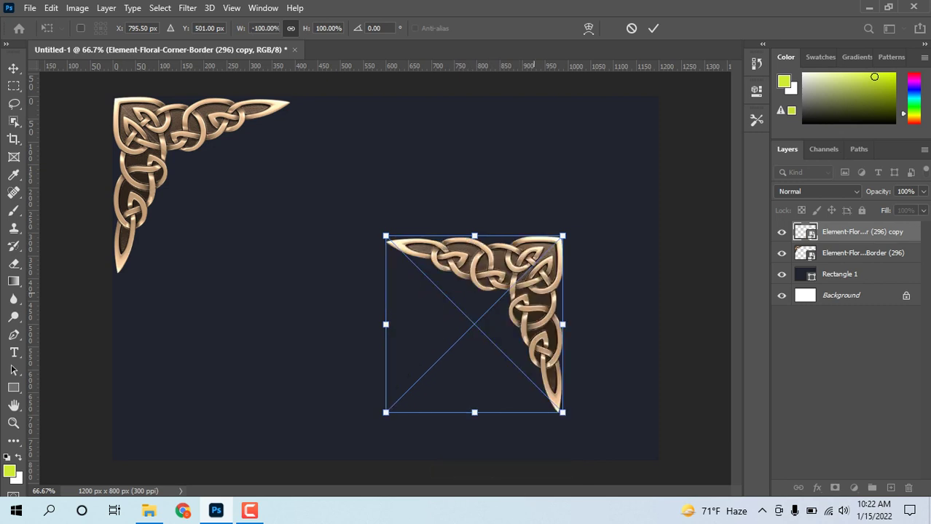
{"action": "left_click_drag", "start_coordinate": [554, 247], "coordinate": [645, 139]}
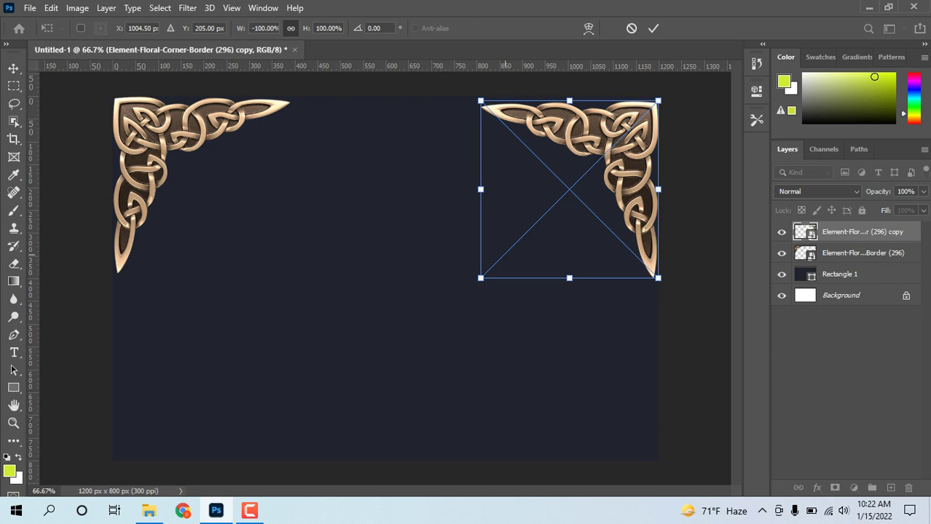
{"action": "key", "text": "Up"}
{"action": "key", "text": "Up"}
{"action": "key", "text": "Up"}
{"action": "key", "text": "Up"}
{"action": "key", "text": "Up"}
{"action": "key", "text": "Up"}
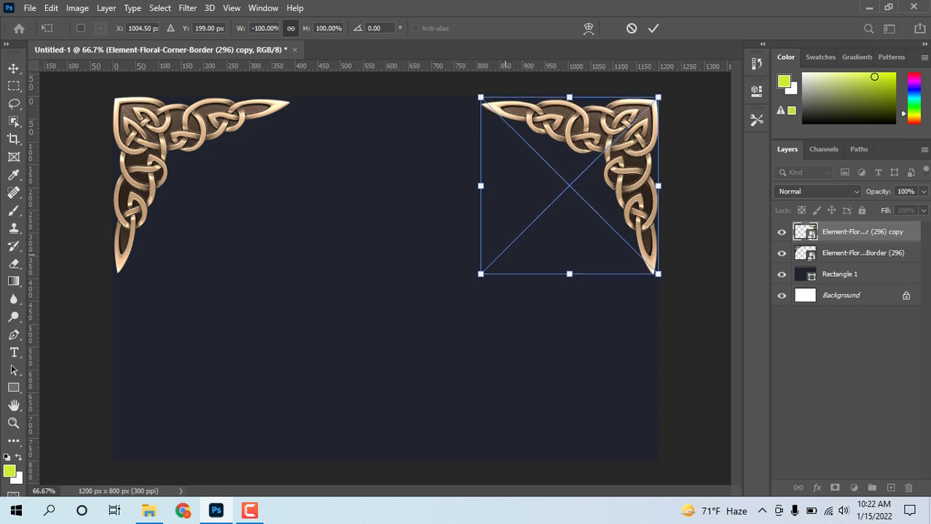
{"action": "key", "text": "Up"}
{"action": "key", "text": "Up"}
{"action": "key", "text": "Up"}
{"action": "key", "text": "Up"}
{"action": "key", "text": "Up"}
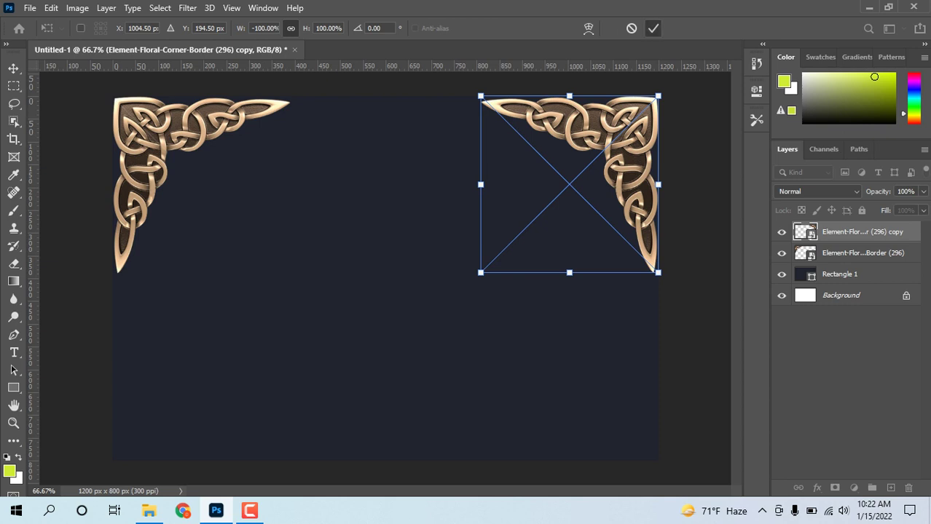
{"action": "left_click", "coordinate": [653, 28]}
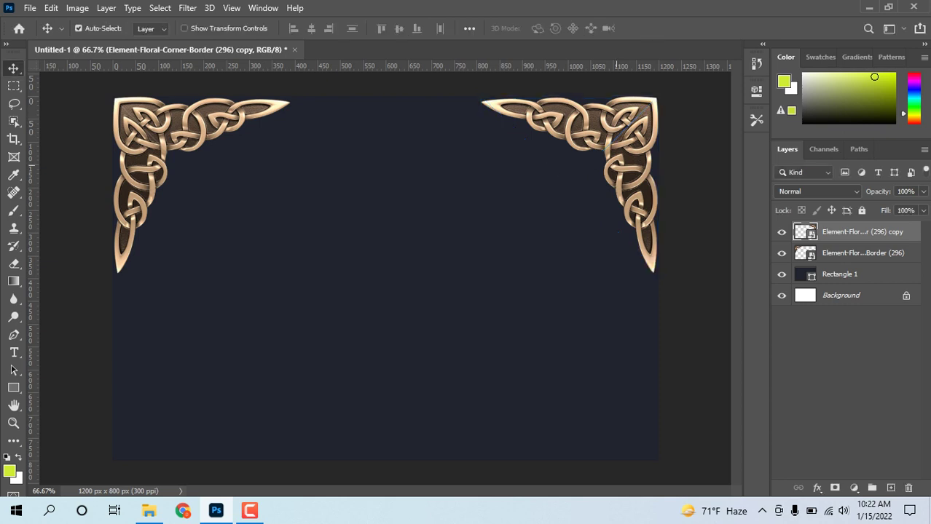
Step: Nudge the top-right ornament copy up two pixels and one pixel right
{"action": "key", "text": "Up"}
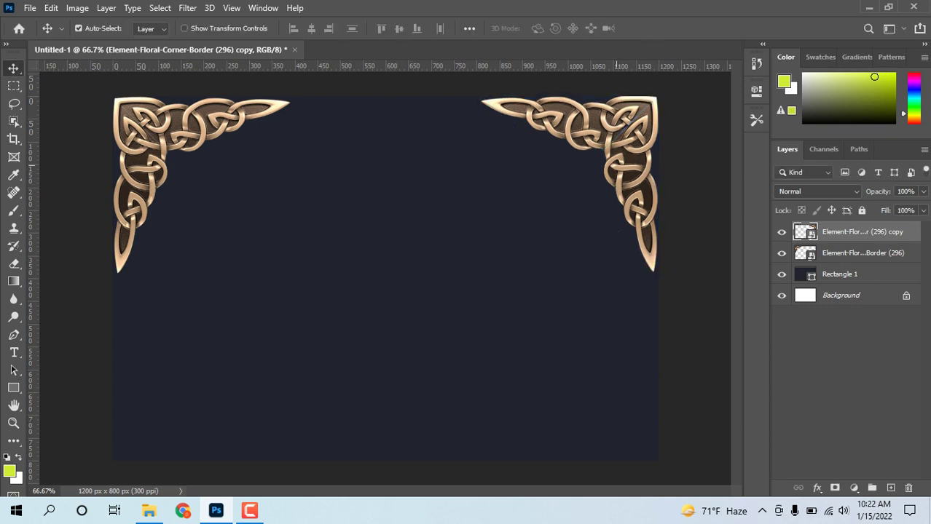
{"action": "key", "text": "Up"}
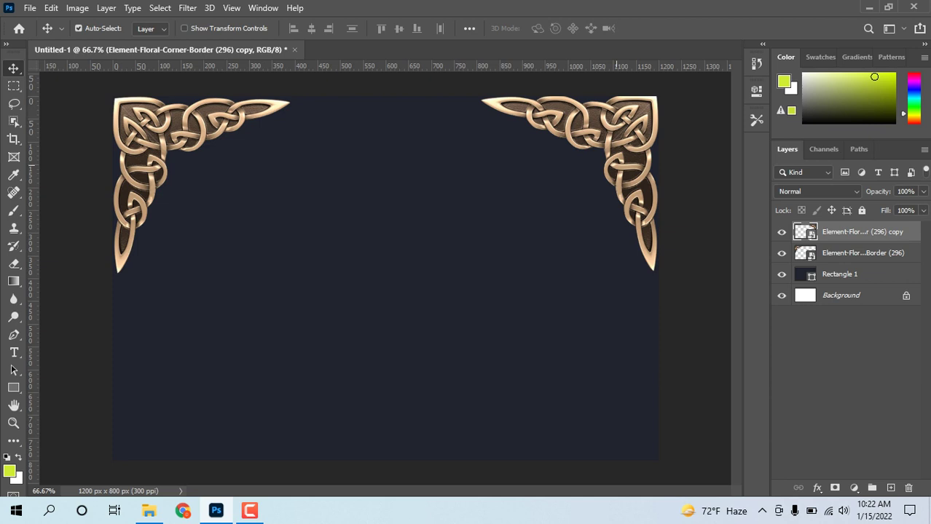
{"action": "key", "text": "Right"}
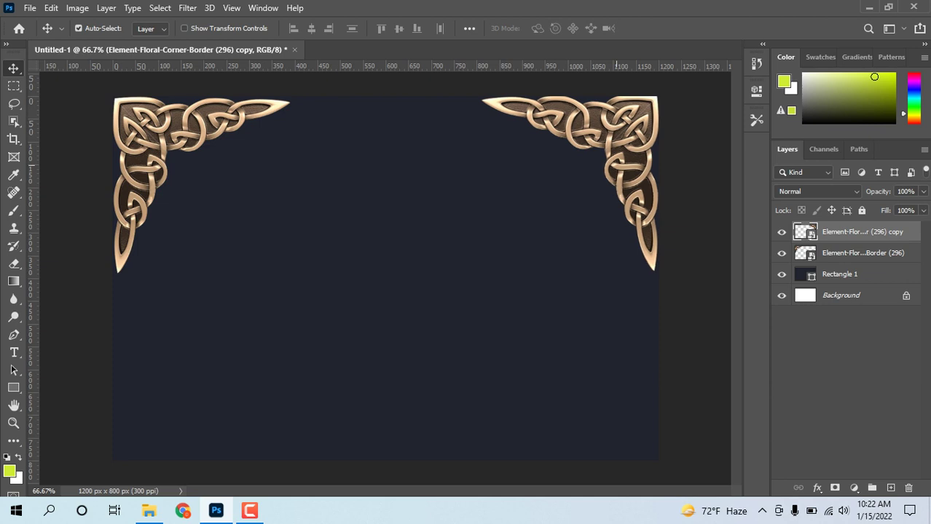
{"action": "key", "text": "Right"}
{"action": "key", "text": "Left"}
{"action": "key", "text": "Left"}
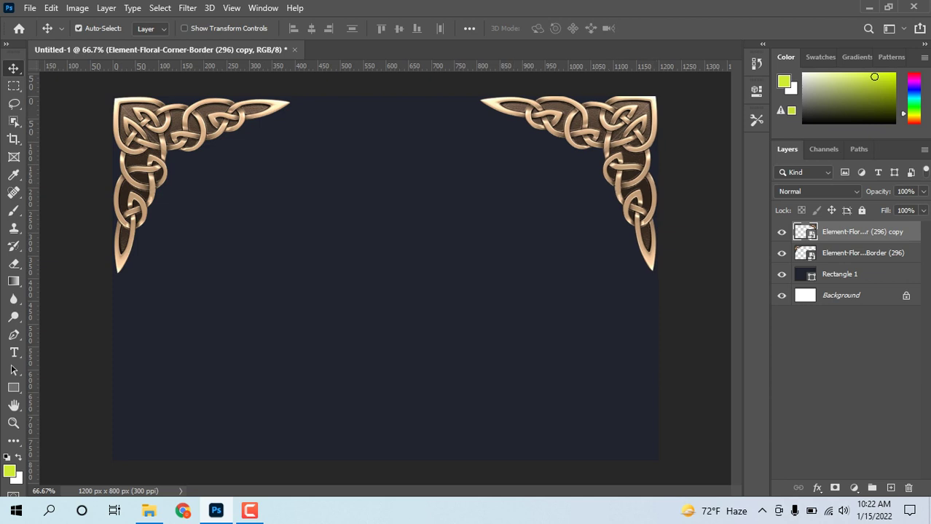
Step: Toggle Rectangle 1's visibility to check the ornaments, then Lock All on it
{"action": "left_click", "coordinate": [781, 274]}
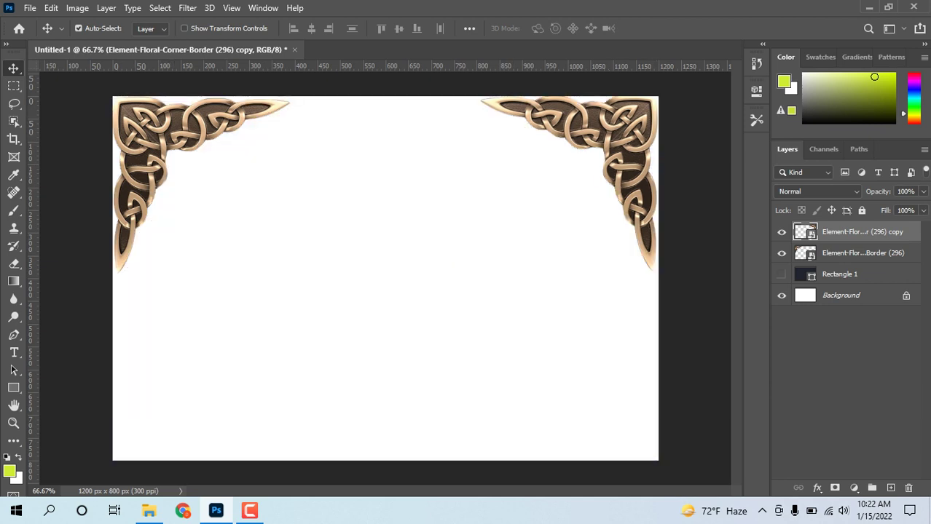
{"action": "left_click", "coordinate": [782, 274]}
{"action": "left_click", "coordinate": [839, 274]}
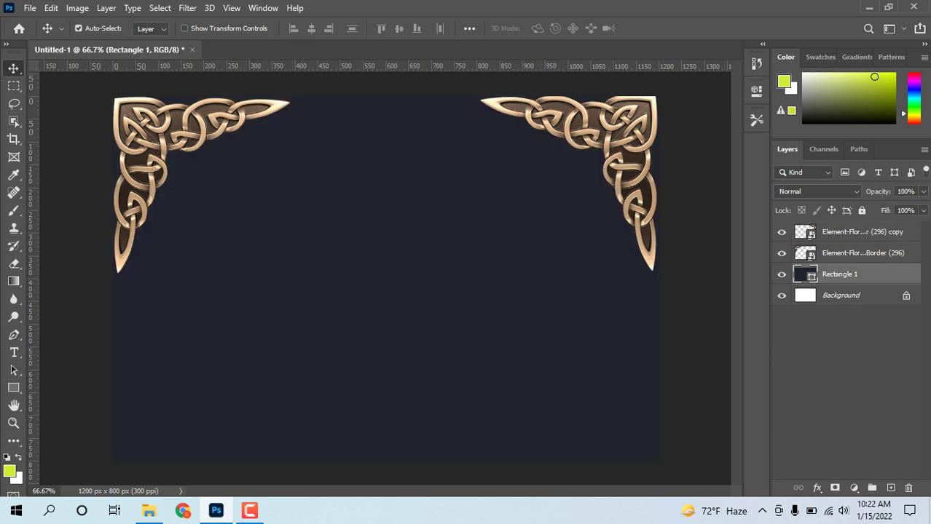
{"action": "left_click", "coordinate": [862, 211]}
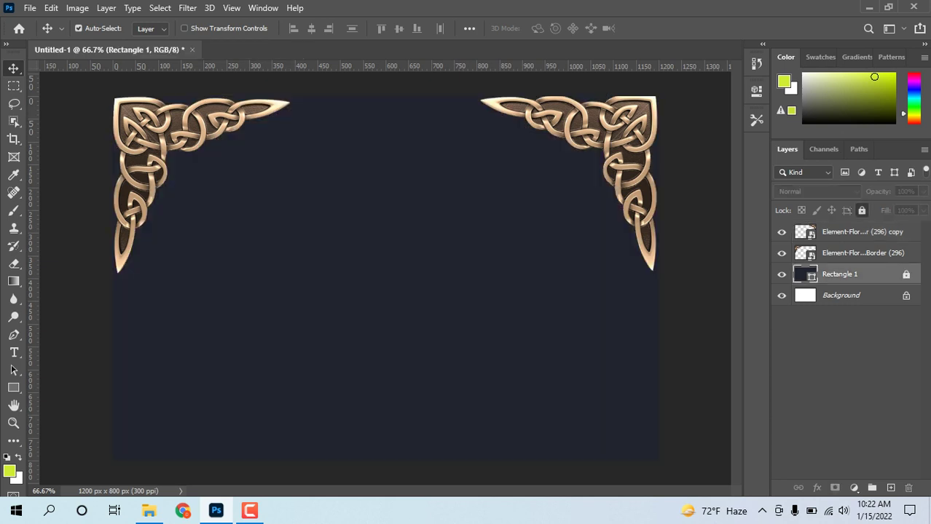
Step: Turn off Auto-Select and select both top corner ornament layers in the Layers panel
{"action": "left_click_drag", "start_coordinate": [73, 109], "coordinate": [604, 145]}
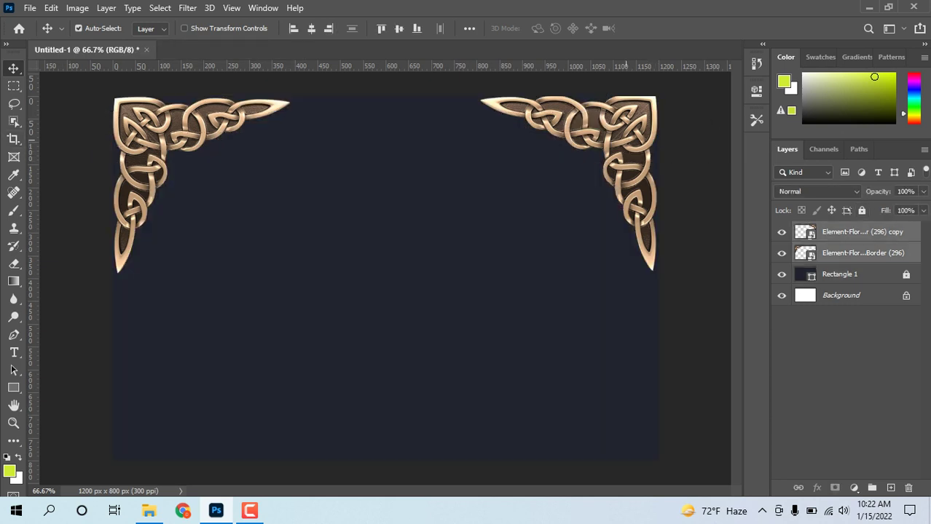
{"action": "right_click", "coordinate": [626, 144]}
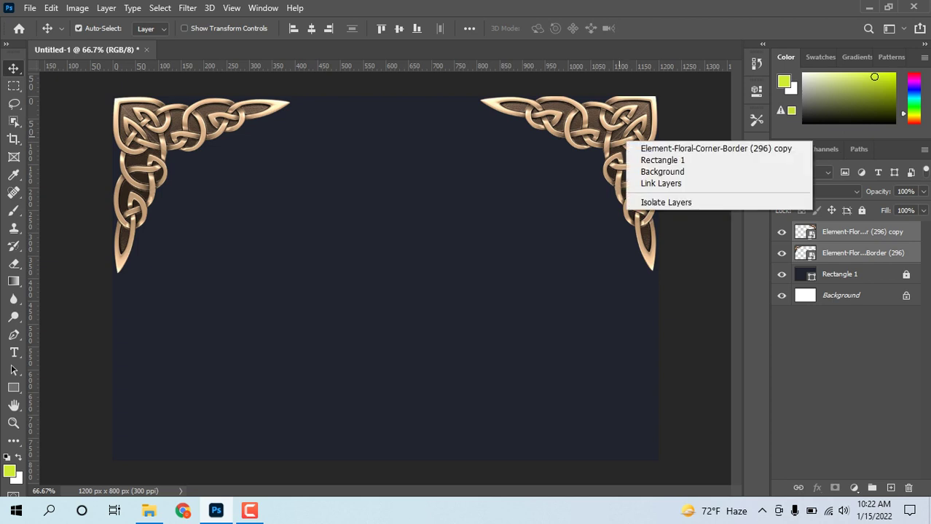
{"action": "key", "text": "ctrl"}
{"action": "key", "text": "Escape"}
{"action": "right_click", "coordinate": [179, 123]}
{"action": "key", "text": "Escape"}
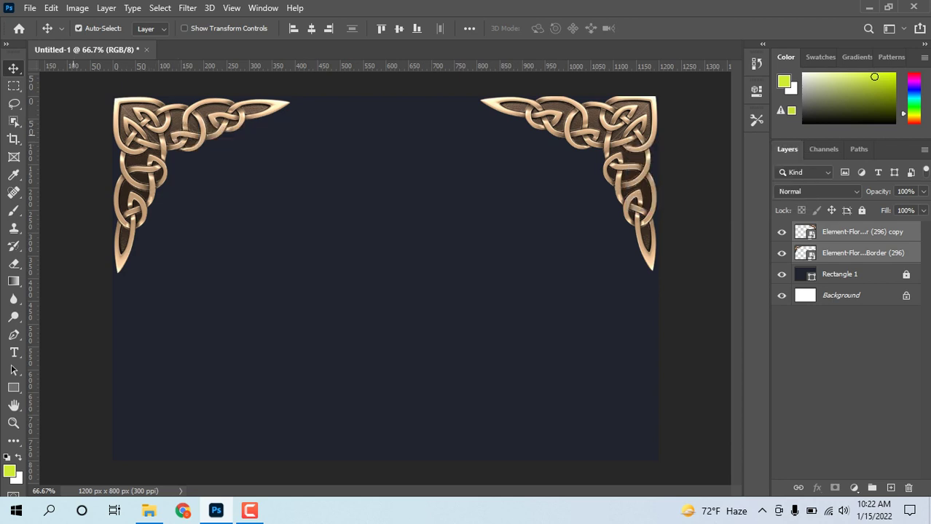
{"action": "left_click", "coordinate": [845, 378]}
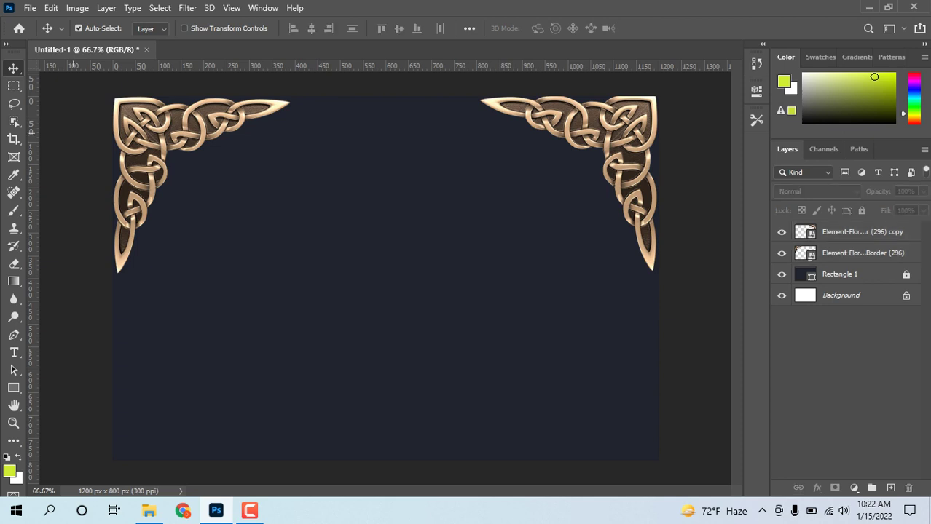
{"action": "left_click_drag", "start_coordinate": [73, 130], "coordinate": [249, 178]}
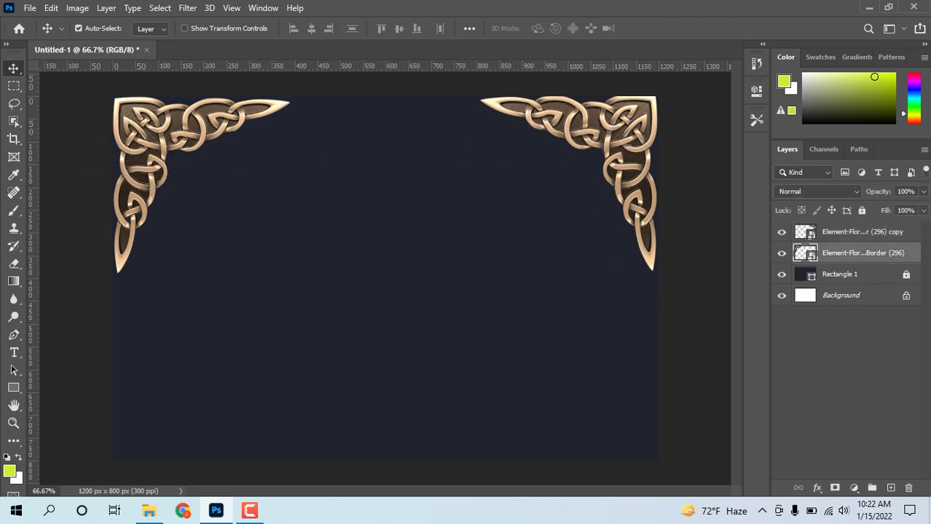
{"action": "left_click", "coordinate": [249, 179]}
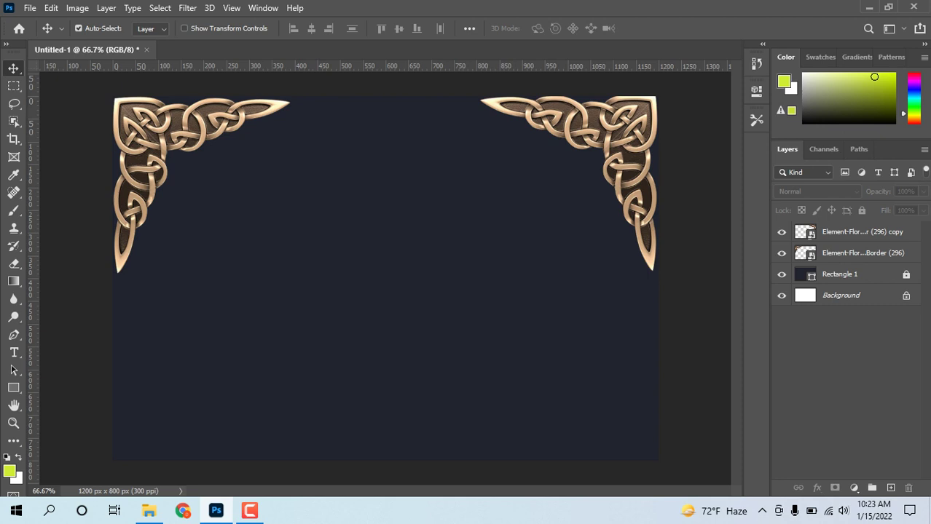
{"action": "left_click", "coordinate": [79, 28]}
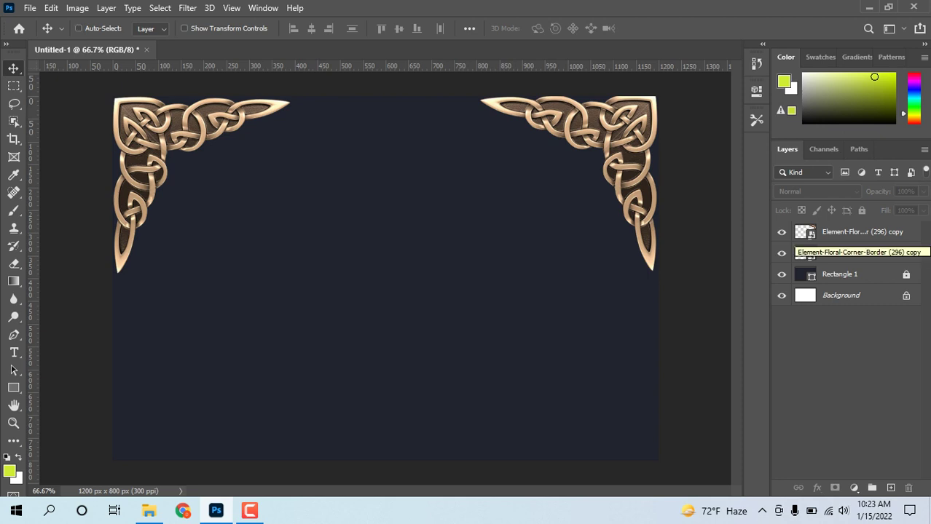
{"action": "left_click", "coordinate": [860, 233]}
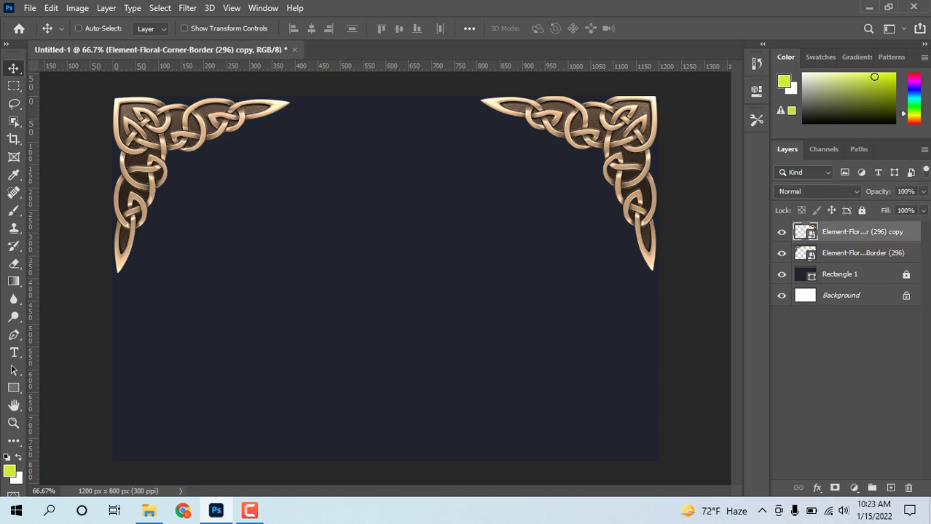
{"action": "left_click", "coordinate": [860, 252], "text": "shift"}
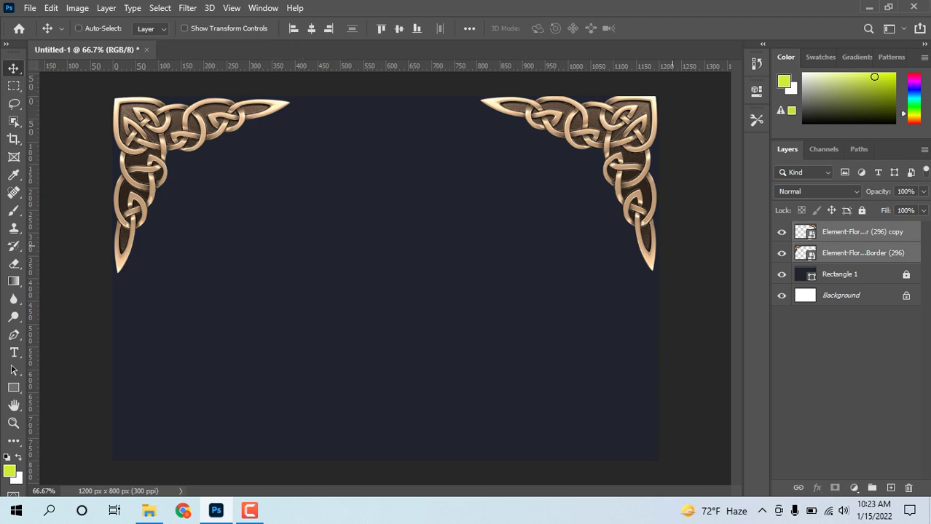
Step: Free-transform both corners, try Flip Vertical, undo it, set the reference point top-right, and commit
{"action": "key", "text": "ctrl+t"}
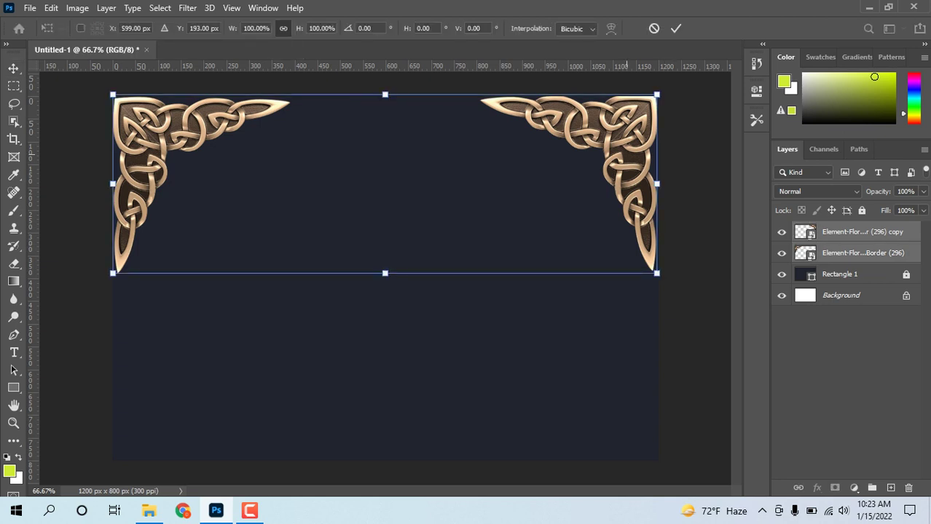
{"action": "right_click", "coordinate": [626, 156]}
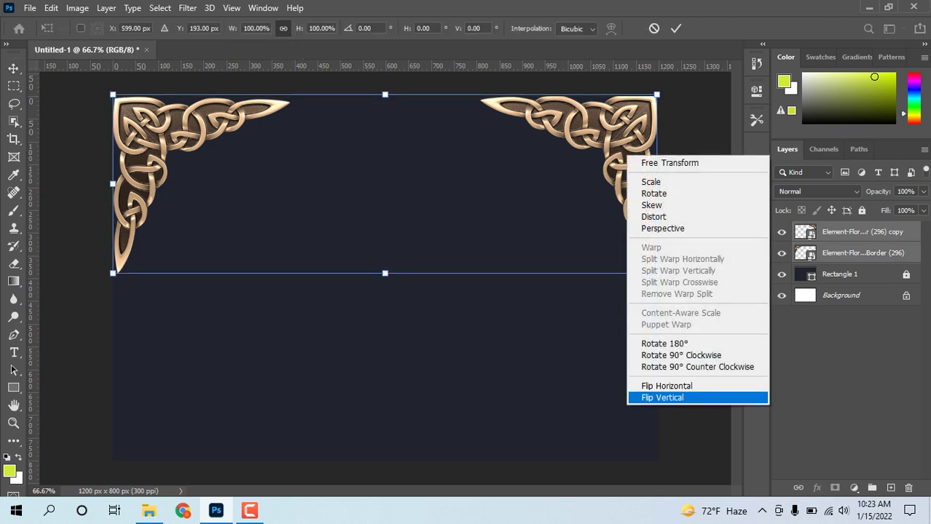
{"action": "left_click", "coordinate": [677, 397]}
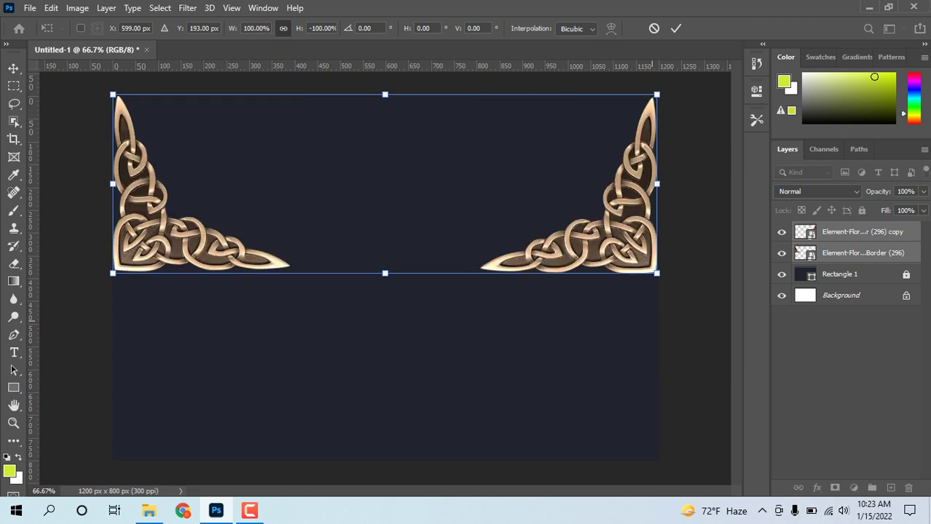
{"action": "key", "text": "ctrl+z"}
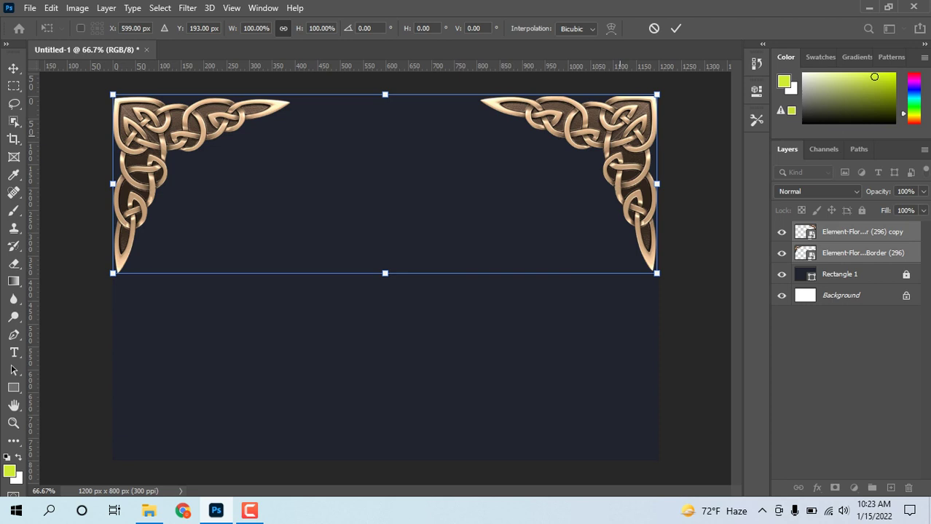
{"action": "left_click", "coordinate": [622, 135], "text": "alt"}
{"action": "left_click_drag", "start_coordinate": [627, 135], "coordinate": [630, 132]}
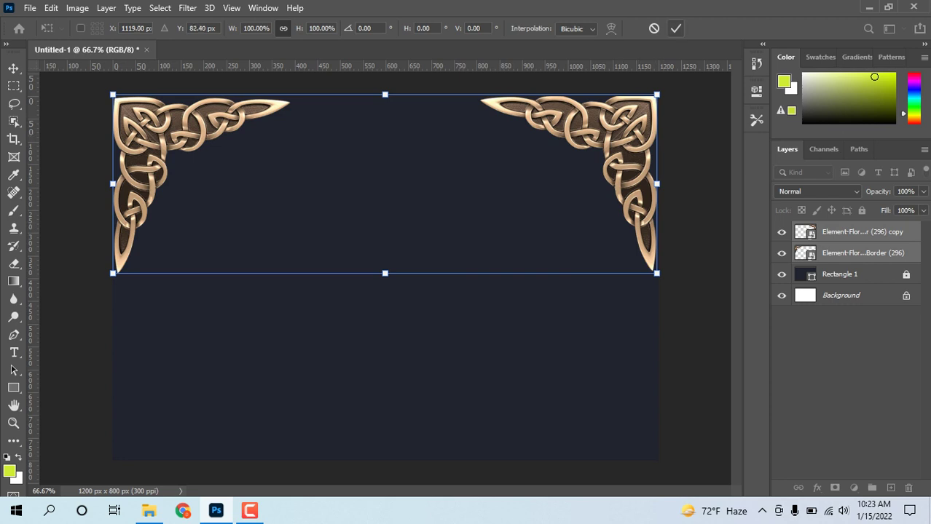
{"action": "left_click", "coordinate": [676, 28]}
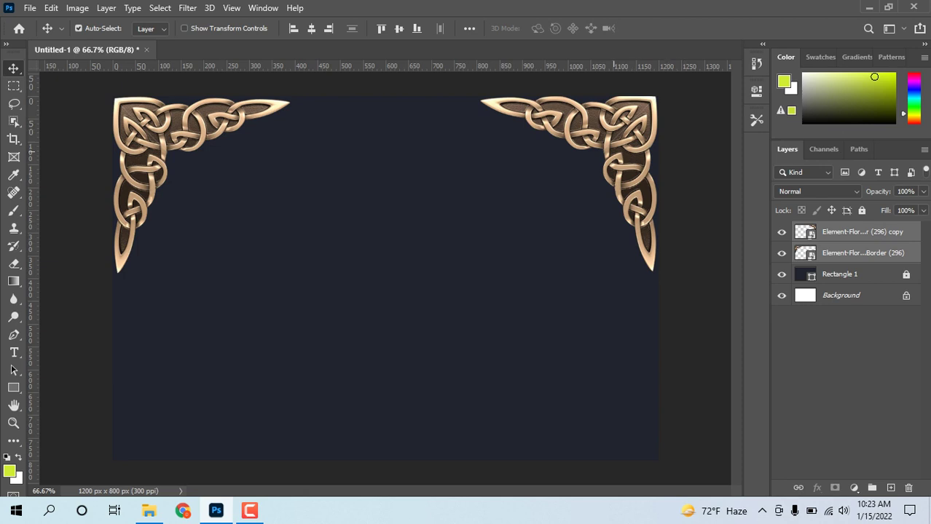
Step: Duplicate both top corners, flip the copies vertically, and position them in the bottom corners
{"action": "left_click_drag", "start_coordinate": [634, 117], "coordinate": [639, 291]}
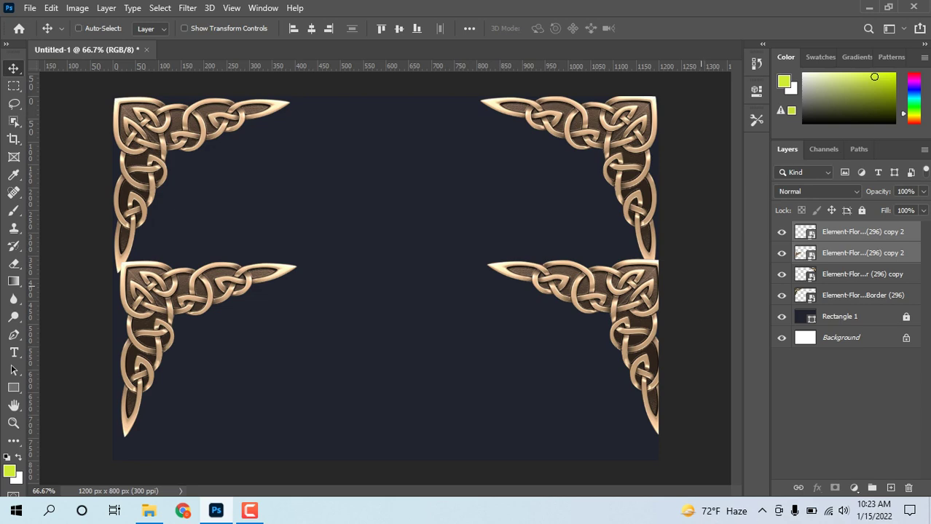
{"action": "key", "text": "ctrl+t"}
{"action": "right_click", "coordinate": [625, 49]}
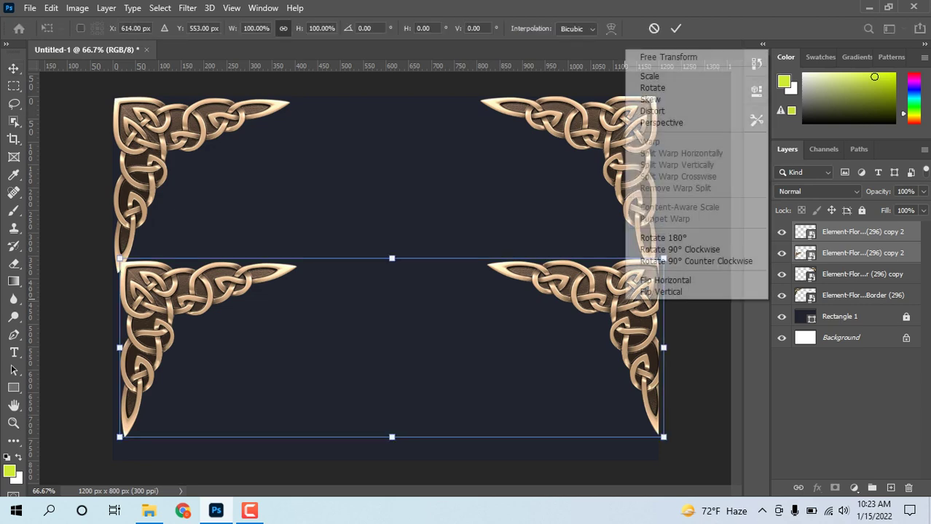
{"action": "left_click", "coordinate": [661, 291]}
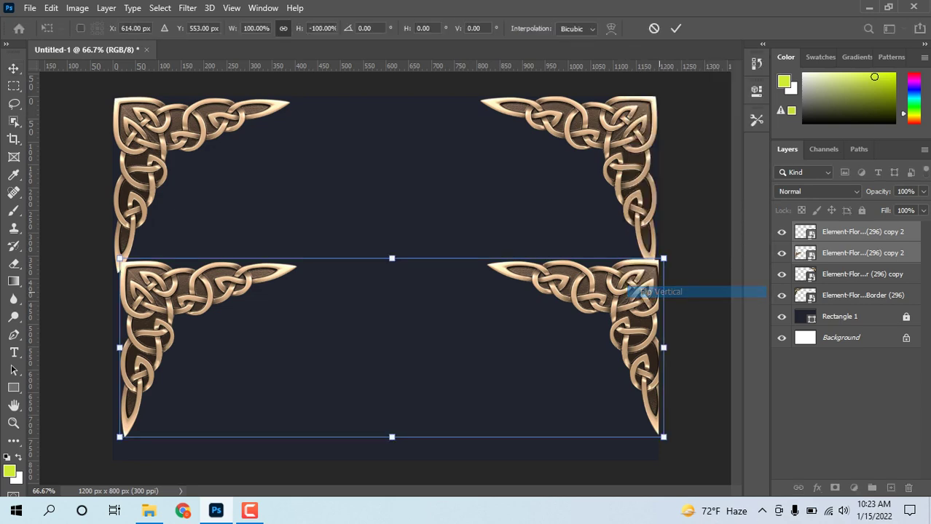
{"action": "left_click_drag", "start_coordinate": [653, 353], "coordinate": [646, 381]}
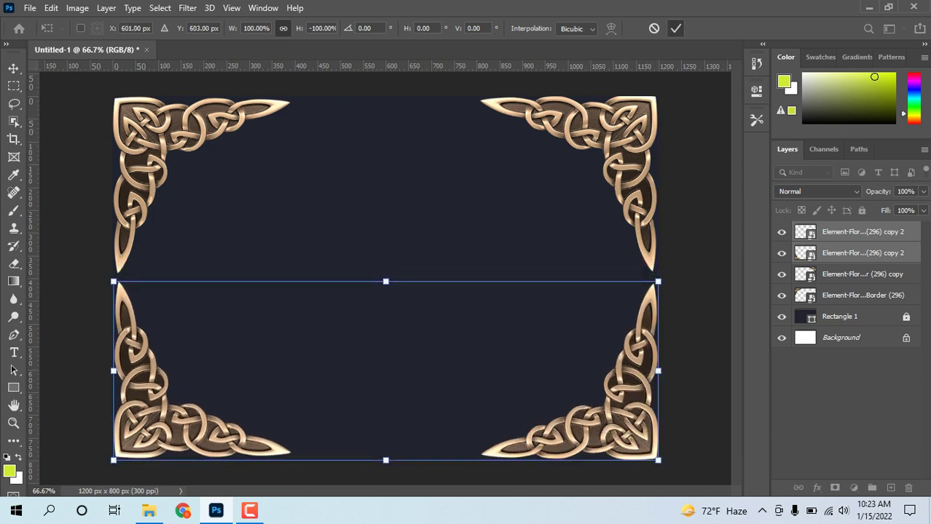
{"action": "left_click", "coordinate": [676, 28]}
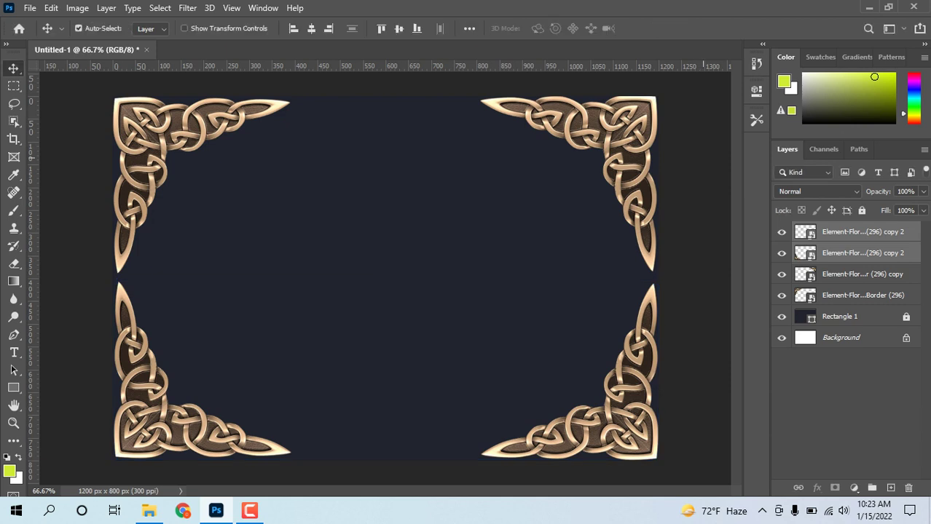
{"action": "key", "text": "Down"}
{"action": "key", "text": "Down"}
{"action": "key", "text": "Down"}
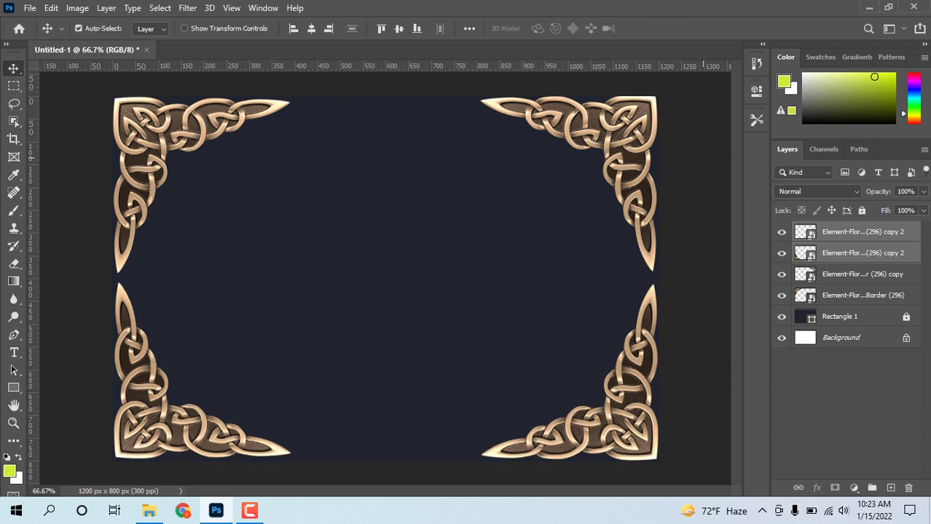
{"action": "left_click", "coordinate": [845, 408]}
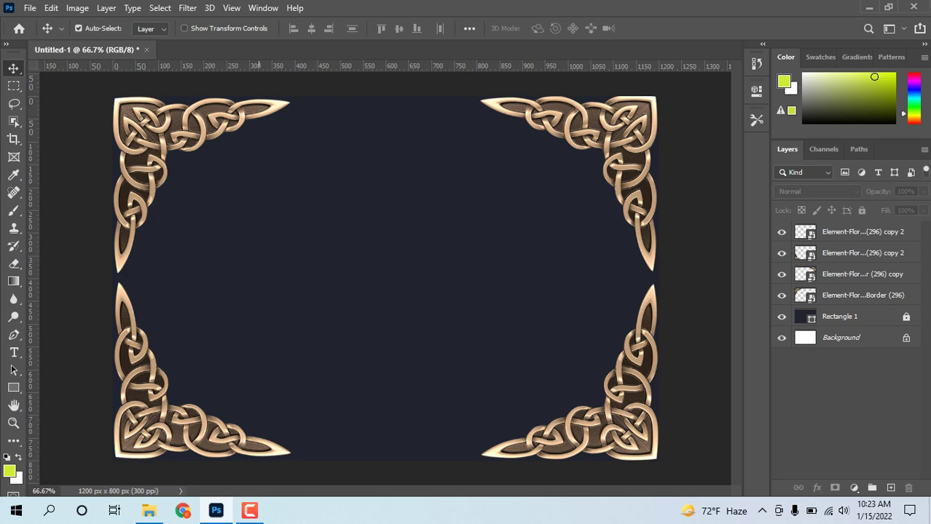
Step: Scroll the BORDER AND FRAME folder up to show the Effects (1)–(8) thumbnails
{"action": "left_click", "coordinate": [149, 511]}
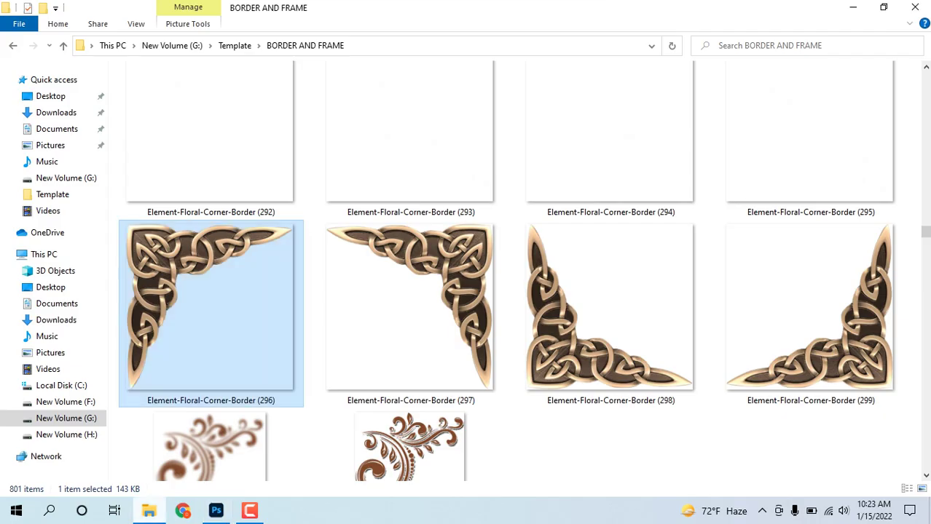
{"action": "left_click", "coordinate": [921, 231]}
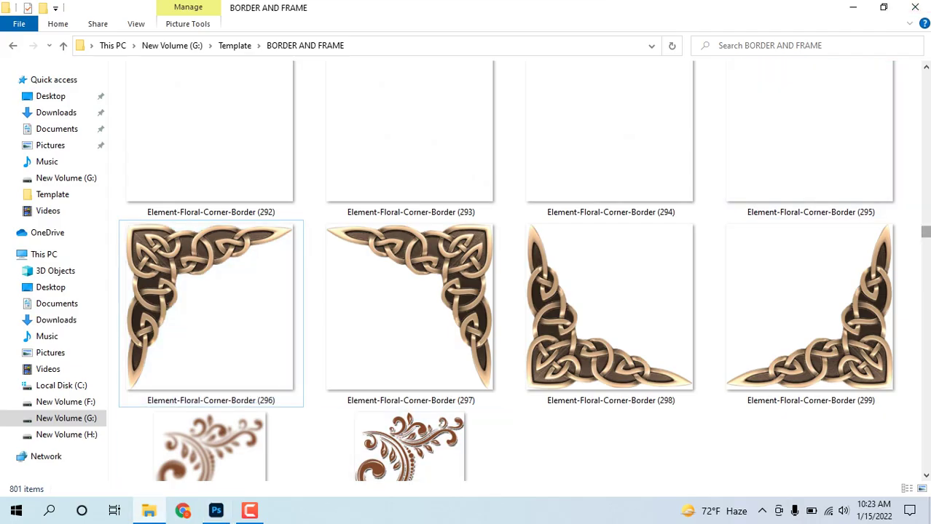
{"action": "left_click_drag", "start_coordinate": [925, 232], "coordinate": [925, 227]}
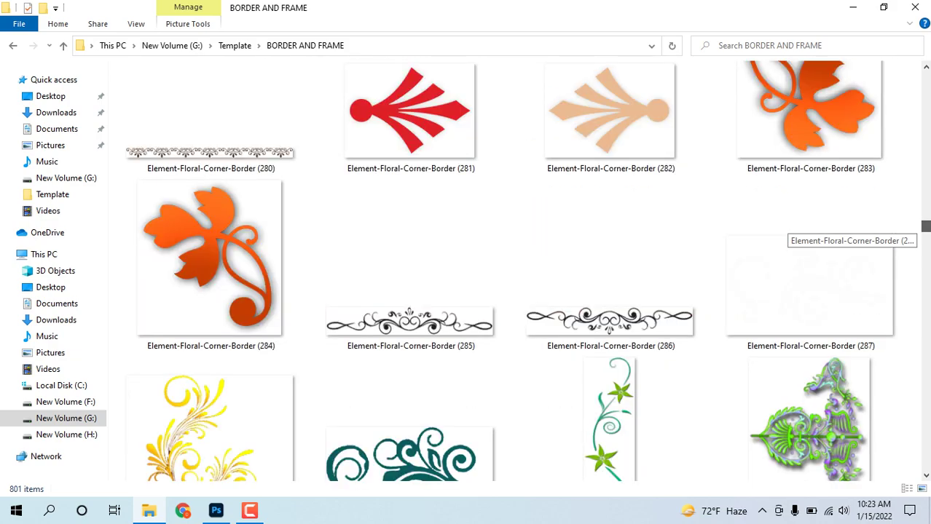
{"action": "left_click_drag", "start_coordinate": [925, 227], "coordinate": [925, 130]}
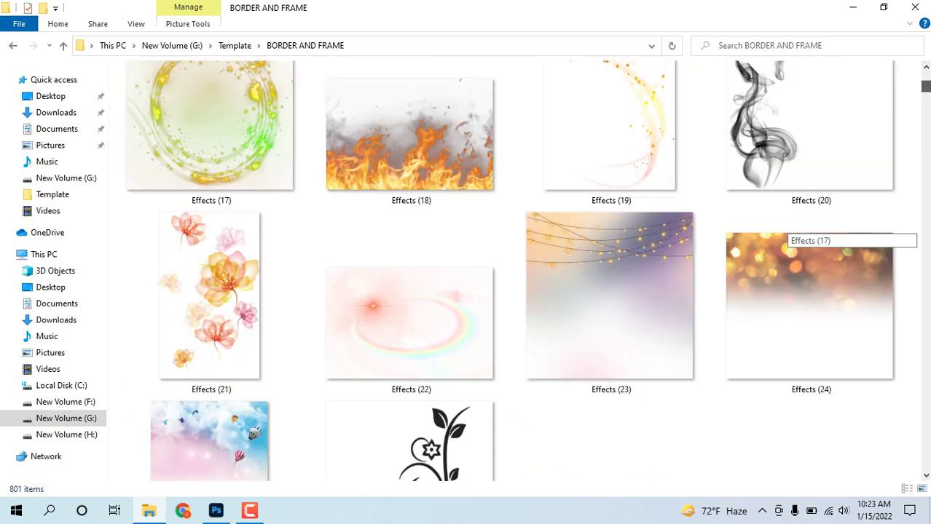
{"action": "left_click_drag", "start_coordinate": [925, 130], "coordinate": [925, 78]}
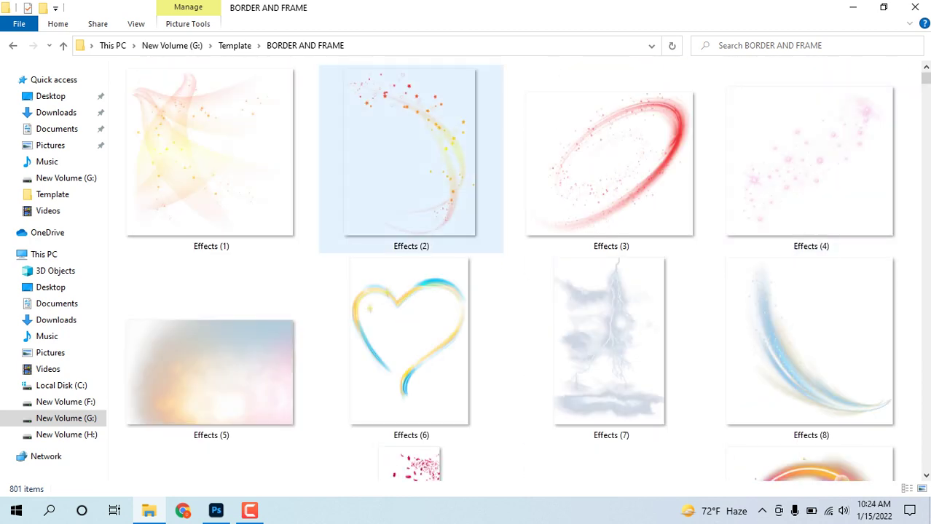
Step: Place Effects (2) on the canvas, scaled to 25%, rotated about -91° and moved lower right
{"action": "left_click", "coordinate": [884, 7]}
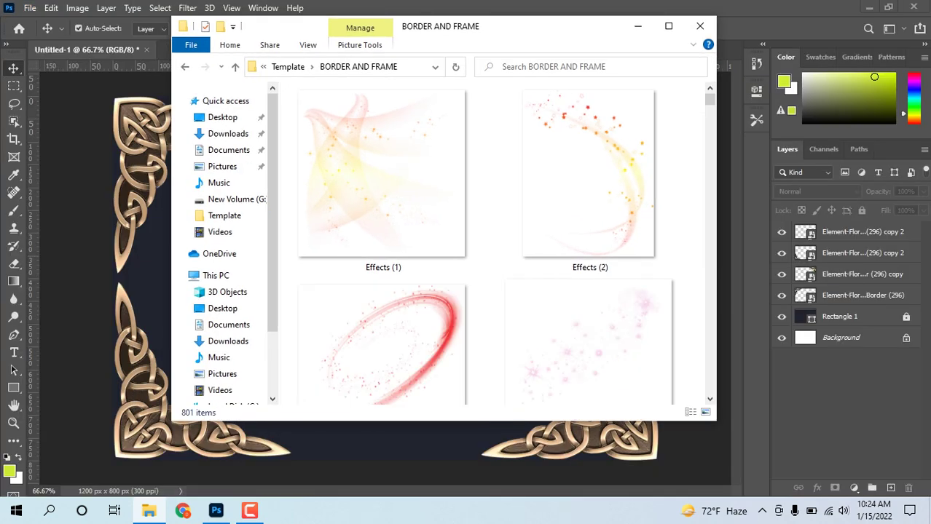
{"action": "left_click_drag", "start_coordinate": [510, 27], "coordinate": [626, 17]}
{"action": "left_click_drag", "start_coordinate": [705, 168], "coordinate": [264, 193]}
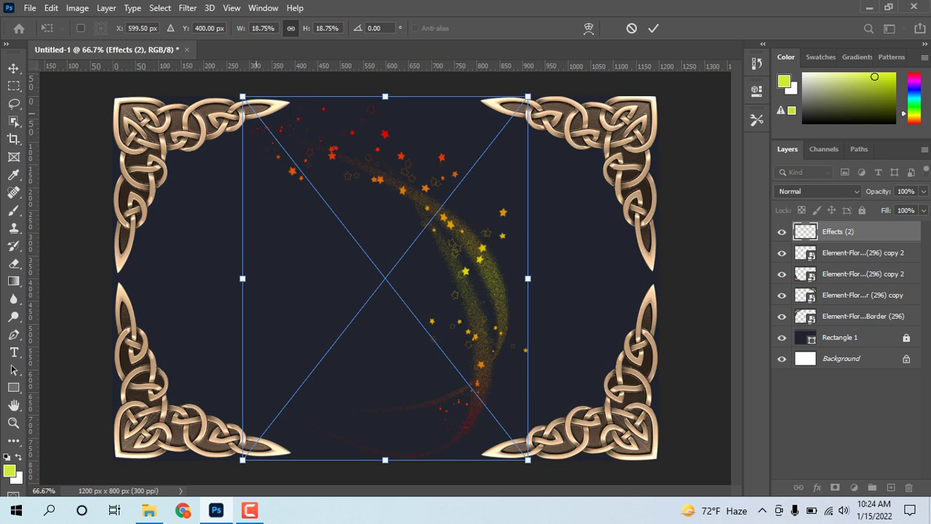
{"action": "left_click_drag", "start_coordinate": [241, 278], "coordinate": [147, 278]}
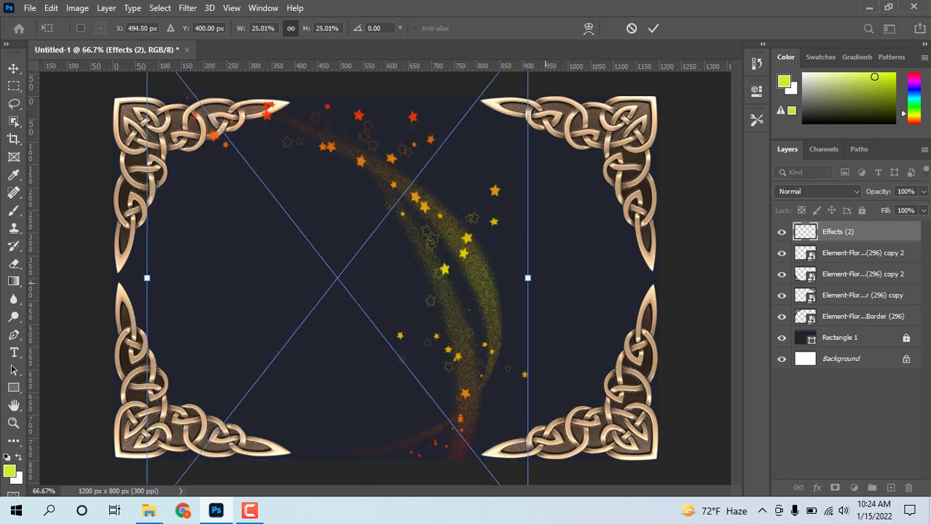
{"action": "mouse_move", "coordinate": [602, 162]}
{"action": "left_mouse_down"}
{"action": "mouse_move", "coordinate": [421, 72]}
{"action": "mouse_move", "coordinate": [355, 56]}
{"action": "mouse_move", "coordinate": [349, 63]}
{"action": "left_mouse_up"}
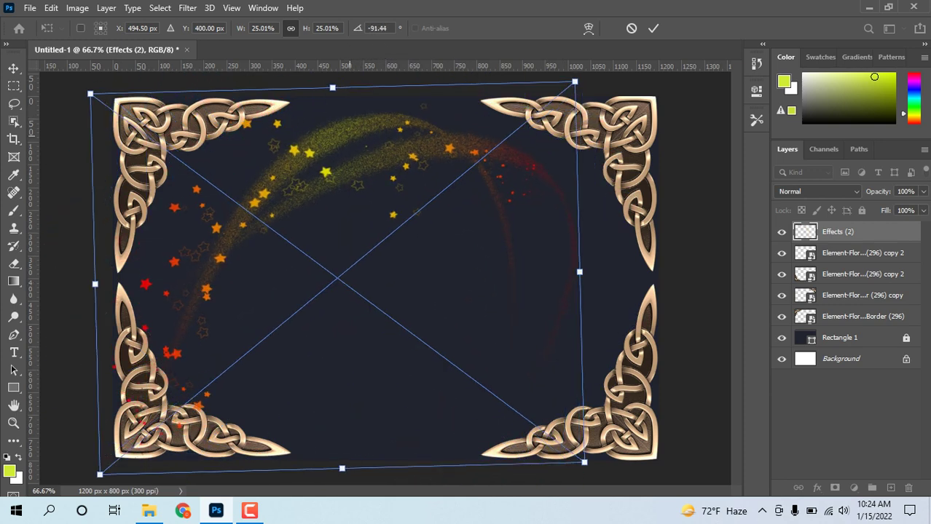
{"action": "mouse_move", "coordinate": [361, 135]}
{"action": "left_mouse_down"}
{"action": "mouse_move", "coordinate": [411, 223]}
{"action": "mouse_move", "coordinate": [425, 206]}
{"action": "left_mouse_up"}
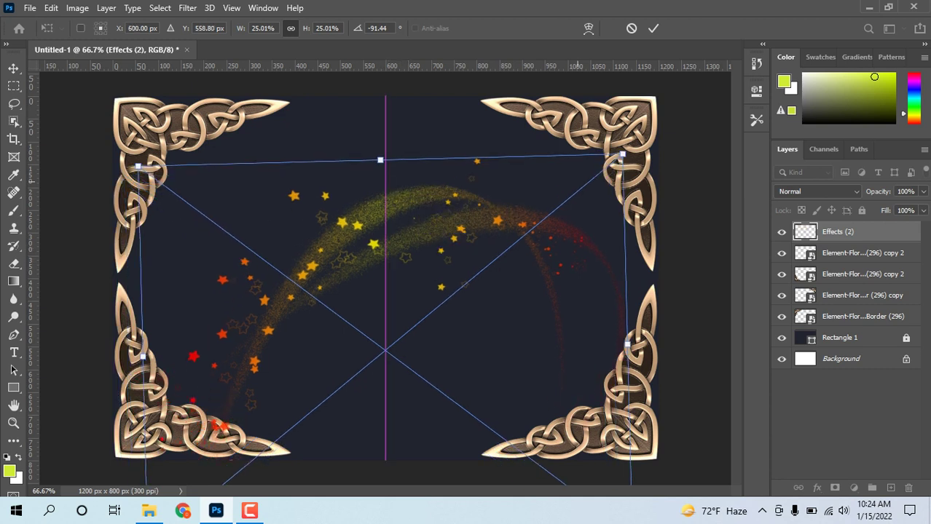
Step: Commit the star-trail sparkle and move its layer beneath the gold corner layers
{"action": "left_click", "coordinate": [653, 27]}
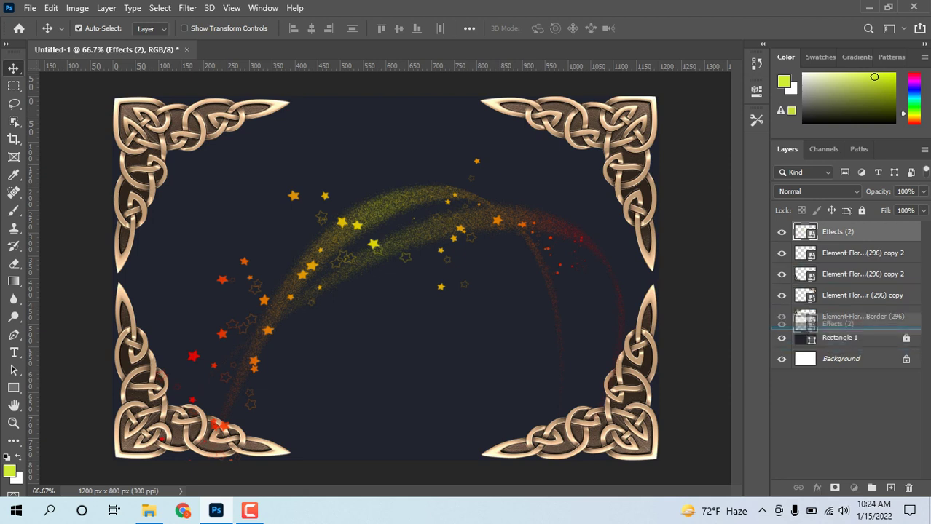
{"action": "left_click_drag", "start_coordinate": [837, 231], "coordinate": [837, 327]}
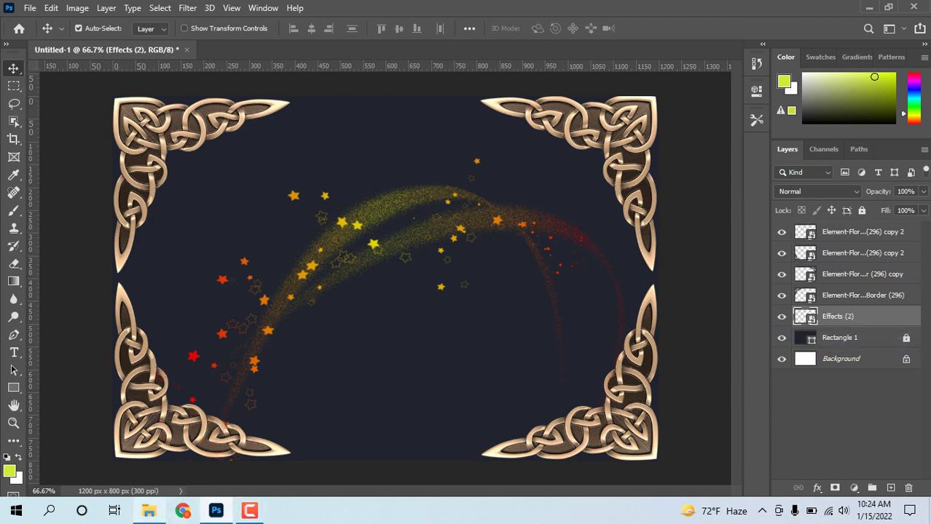
{"action": "left_click", "coordinate": [149, 511]}
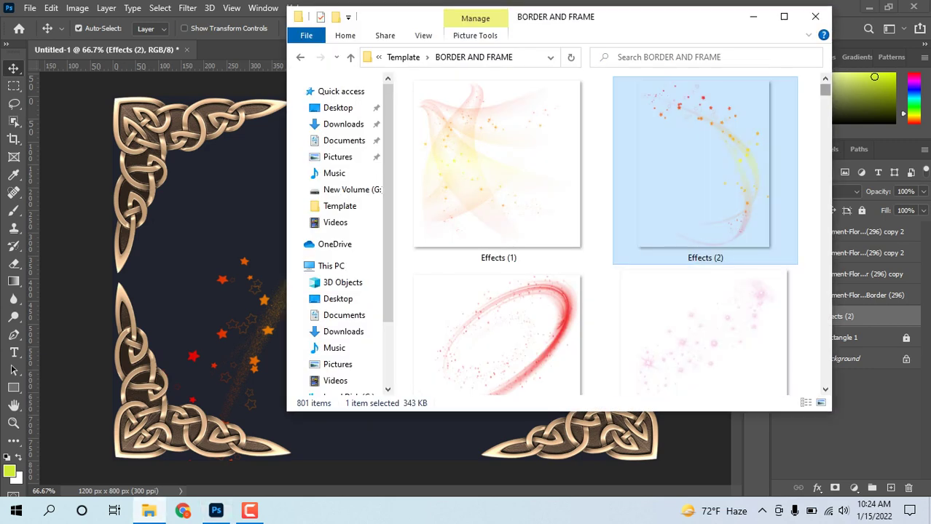
Step: Scroll to the Effects (9) sun-ray thumbnail and drag it onto the Photoshop canvas
{"action": "left_click_drag", "start_coordinate": [824, 90], "coordinate": [824, 100]}
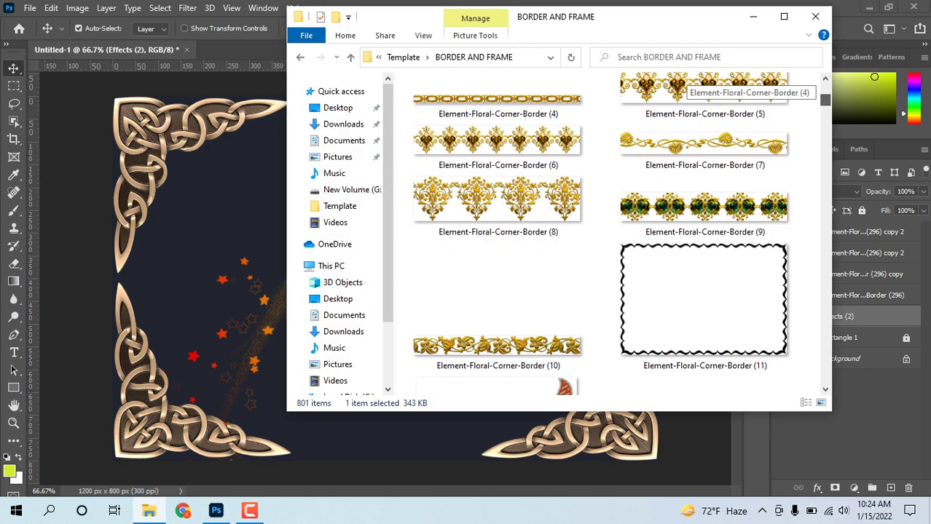
{"action": "left_click_drag", "start_coordinate": [824, 100], "coordinate": [823, 92]}
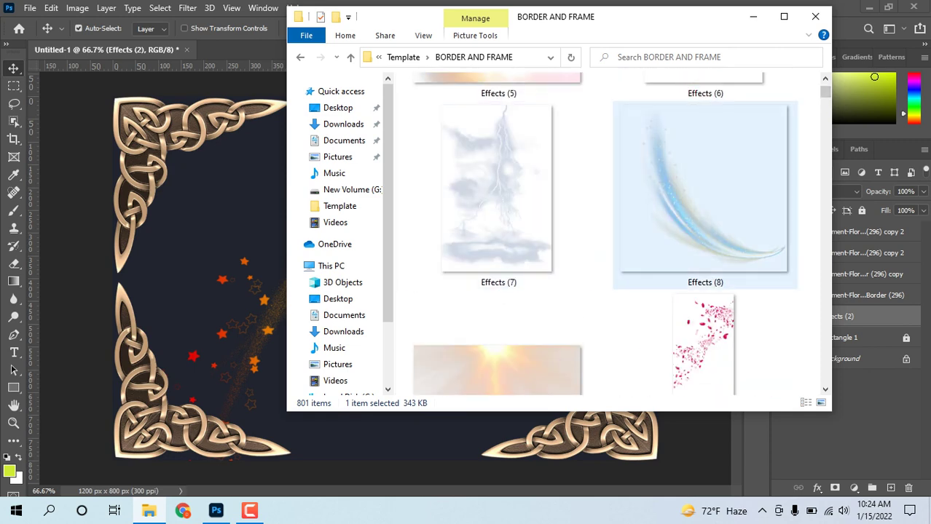
{"action": "scroll", "coordinate": [699, 167], "scroll_direction": "up", "scroll_amount": 5}
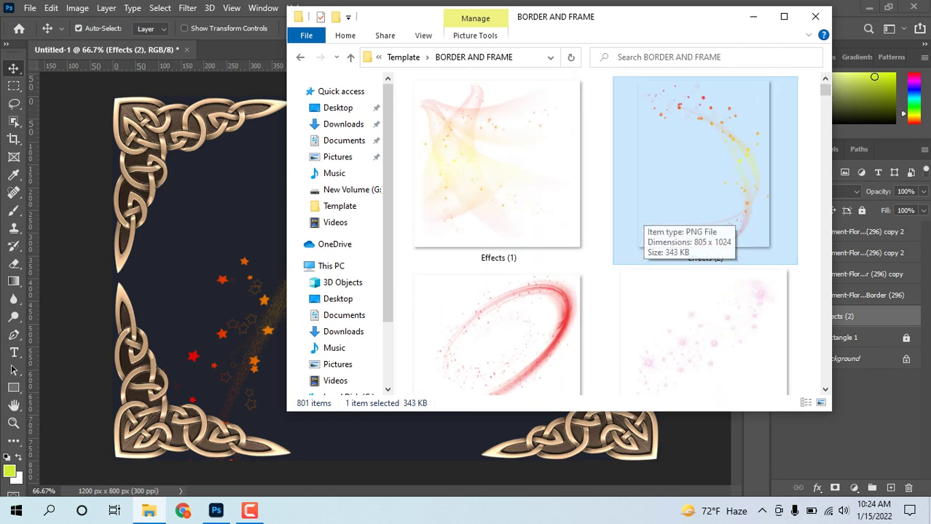
{"action": "scroll", "coordinate": [641, 218], "scroll_direction": "down", "scroll_amount": 3}
{"action": "scroll", "coordinate": [641, 218], "scroll_direction": "down", "scroll_amount": 2}
{"action": "scroll", "coordinate": [699, 298], "scroll_direction": "down", "scroll_amount": 5}
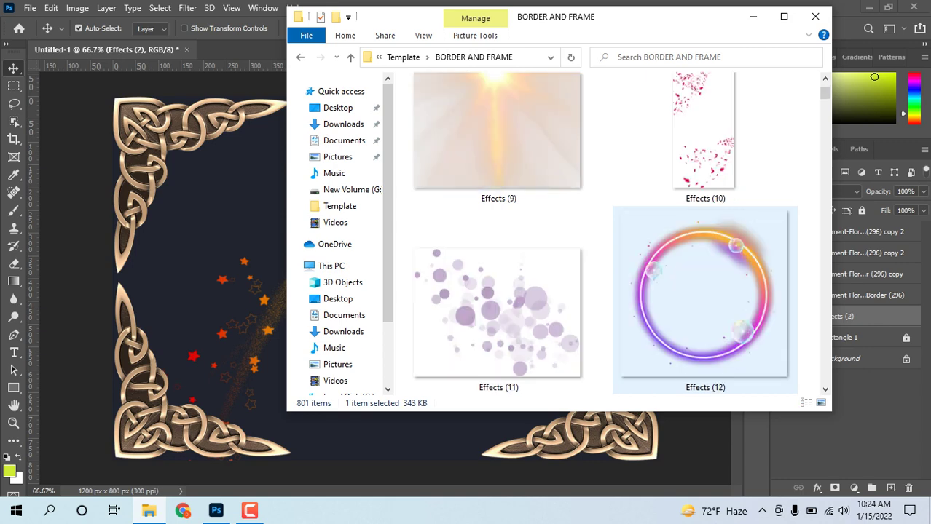
{"action": "left_click_drag", "start_coordinate": [498, 145], "coordinate": [300, 228]}
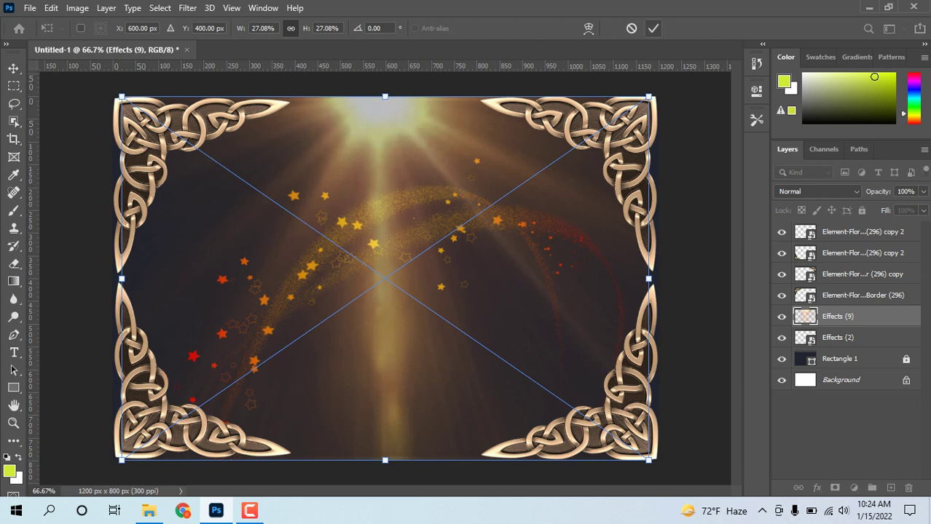
Step: Commit Effects (9) and order its layer between the navy Rectangle 1 and Effects (2)
{"action": "left_click", "coordinate": [653, 27]}
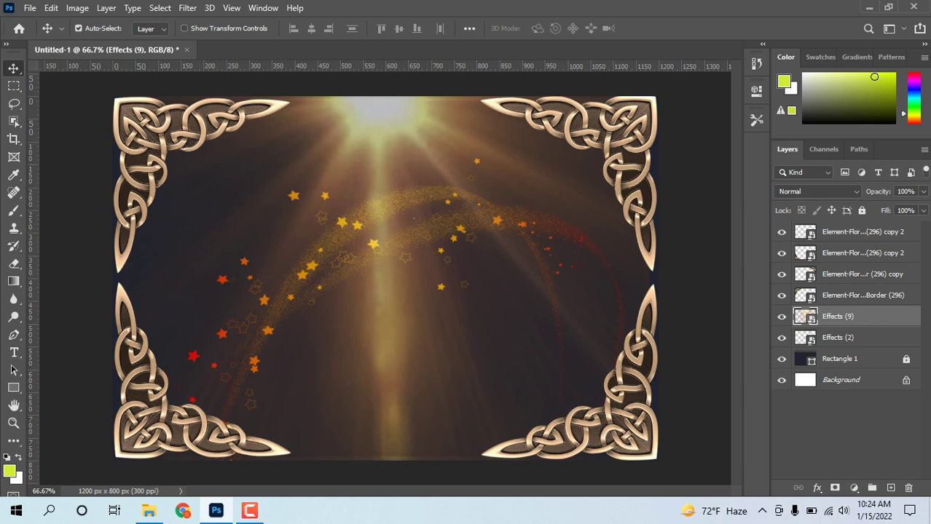
{"action": "left_click_drag", "start_coordinate": [837, 316], "coordinate": [837, 369]}
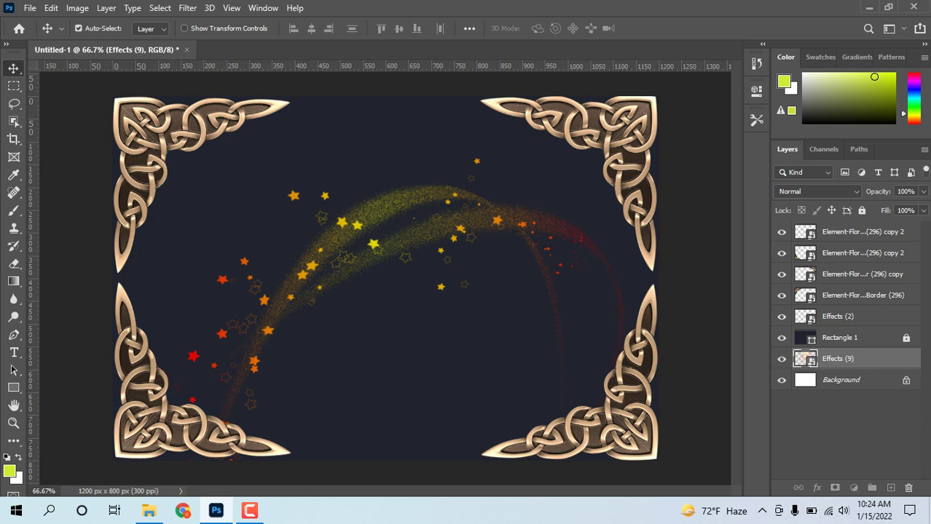
{"action": "key", "text": "alt+bracketright"}
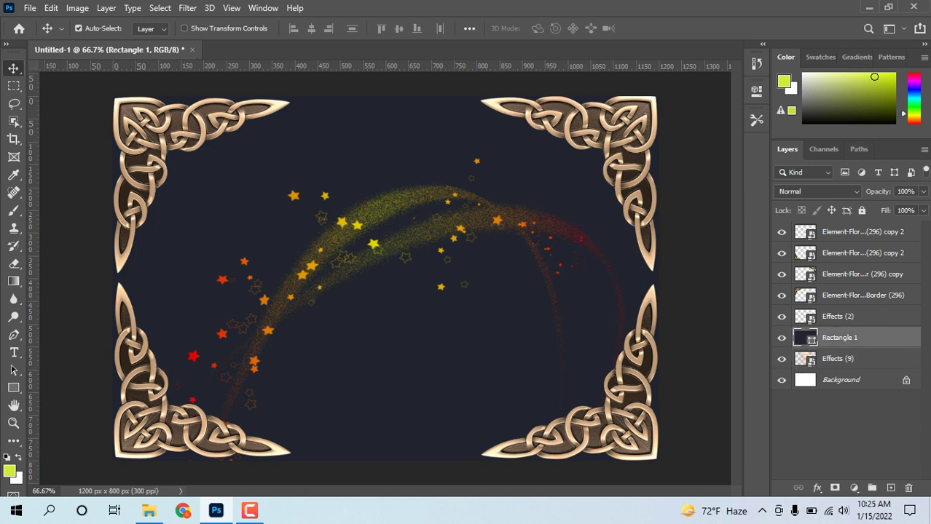
{"action": "left_click_drag", "start_coordinate": [838, 358], "coordinate": [838, 332]}
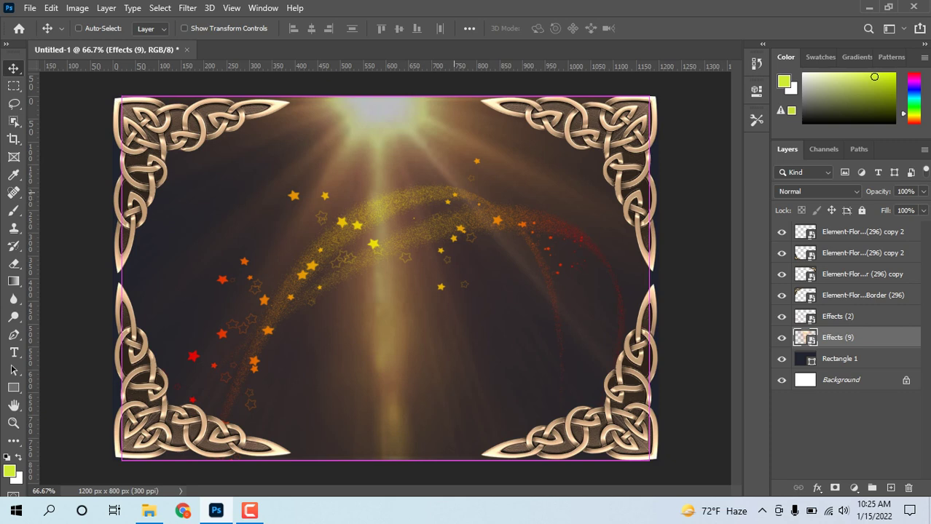
{"action": "key", "text": "ctrl+t"}
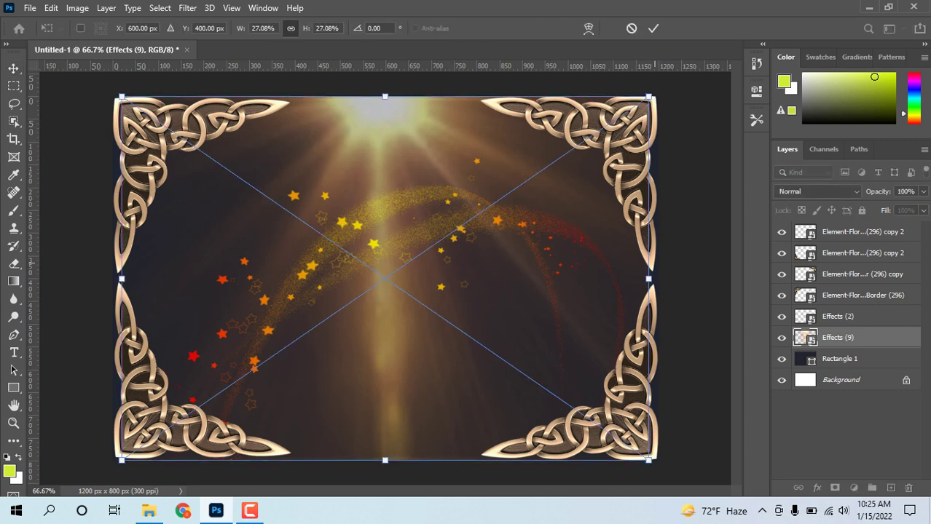
Step: Scale Effects (9) to 8.71%, rotate it -19.76°, and commit it in the top-left corner
{"action": "left_click_drag", "start_coordinate": [648, 278], "coordinate": [291, 279]}
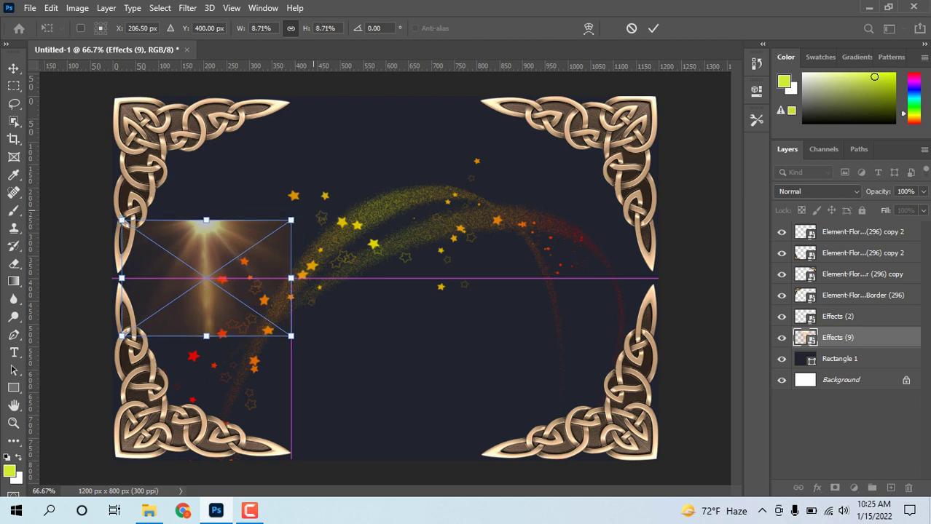
{"action": "left_click_drag", "start_coordinate": [309, 186], "coordinate": [280, 157]}
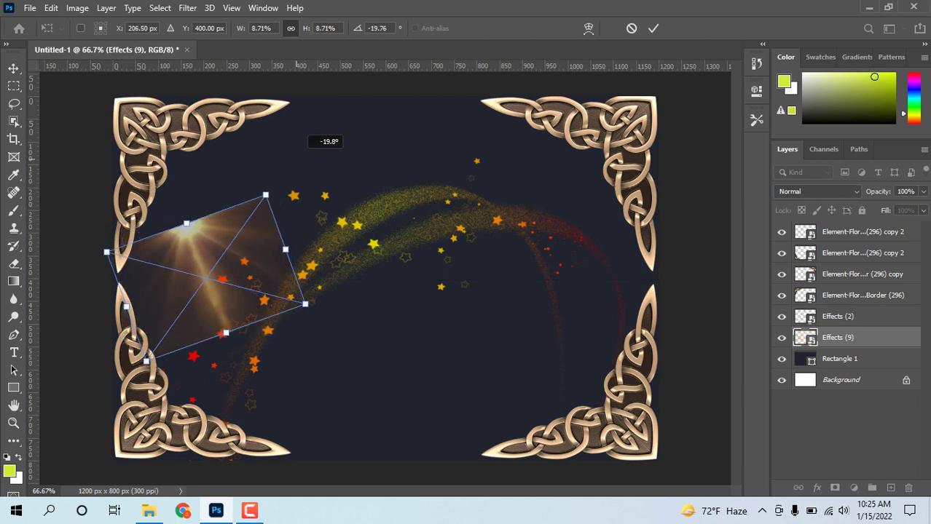
{"action": "left_click_drag", "start_coordinate": [208, 208], "coordinate": [191, 121]}
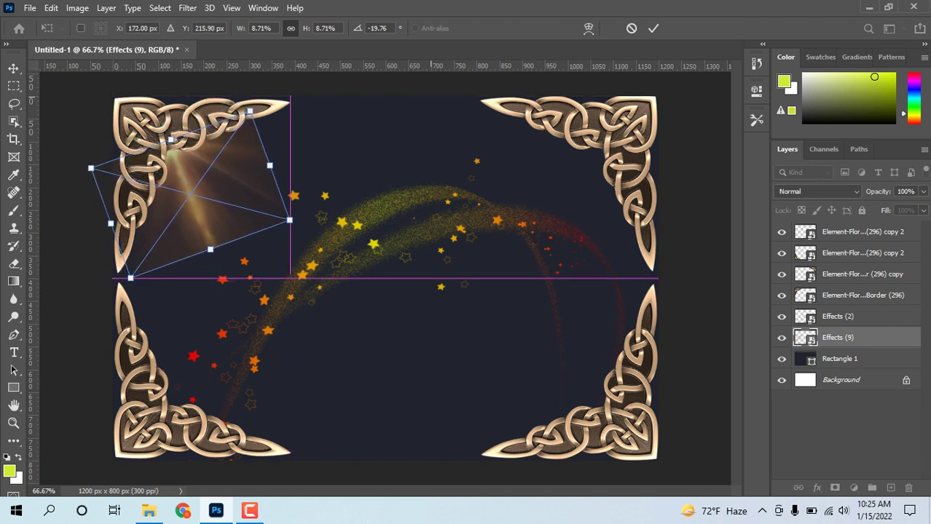
{"action": "left_click", "coordinate": [653, 28]}
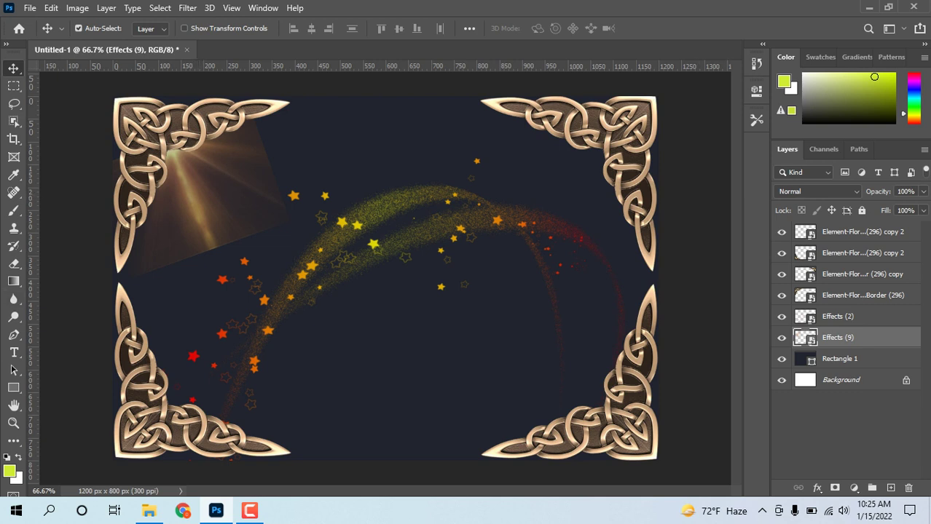
{"action": "left_click", "coordinate": [818, 190]}
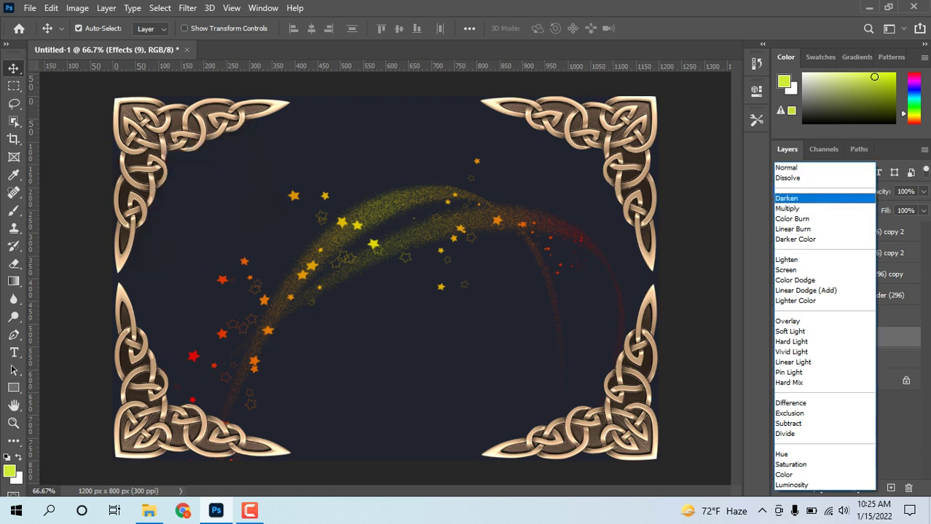
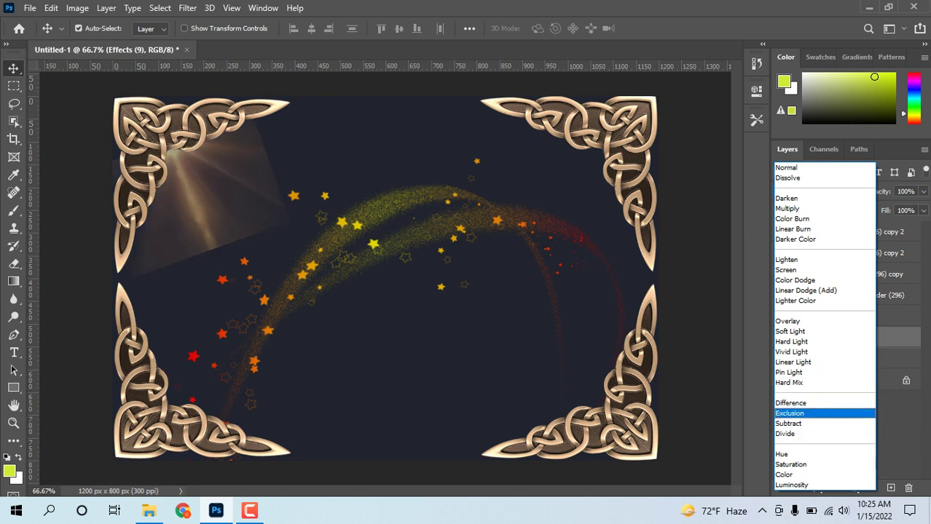
Step: Preview Effects (9) blend modes through Saturation, revert it to Normal, then hide the layer
{"action": "key", "text": "Down"}
{"action": "key", "text": "Down"}
{"action": "key", "text": "Down"}
{"action": "key", "text": "Down"}
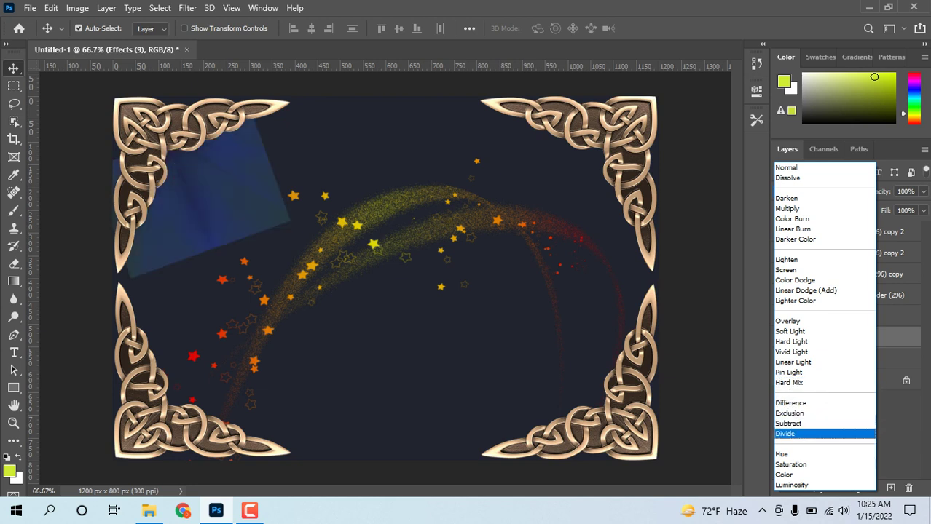
{"action": "key", "text": "Down"}
{"action": "key", "text": "Down"}
{"action": "key", "text": "Return"}
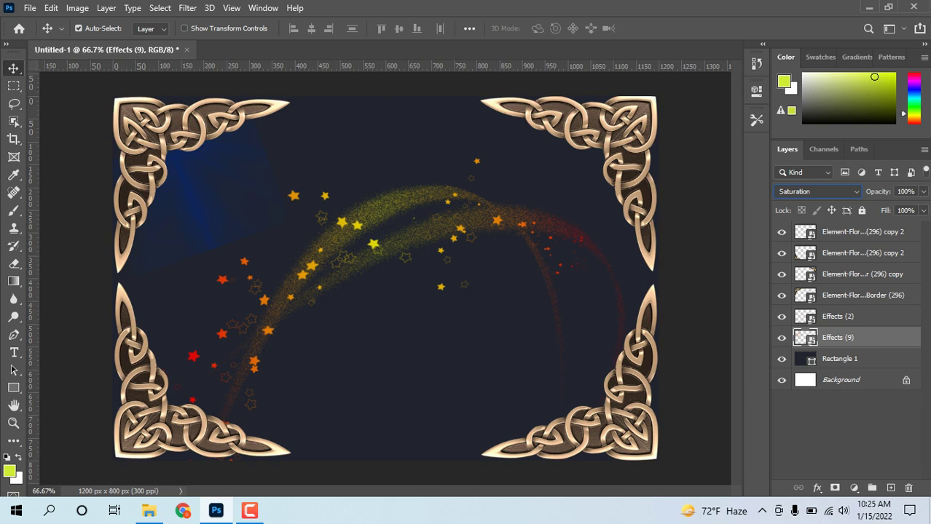
{"action": "key", "text": "alt+shift+n"}
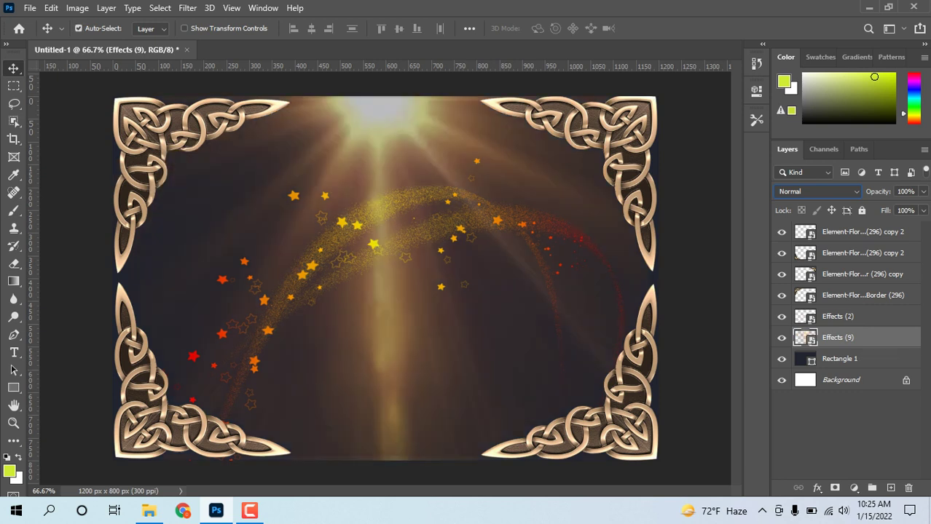
{"action": "left_click", "coordinate": [782, 337]}
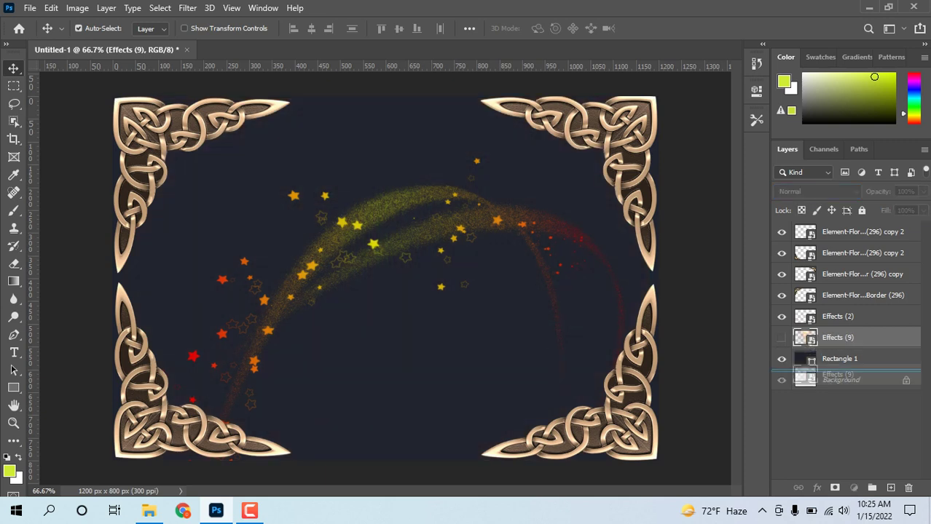
Step: Delete the Effects (9) layer and browse the Element-Floral-Corner-Border images in BORDER AND FRAME
{"action": "left_click_drag", "start_coordinate": [838, 337], "coordinate": [908, 487]}
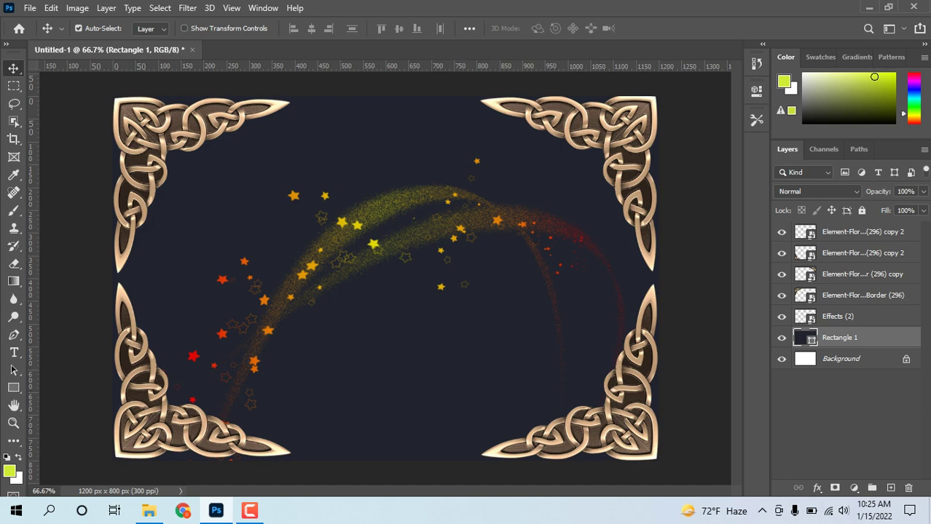
{"action": "left_click", "coordinate": [149, 510]}
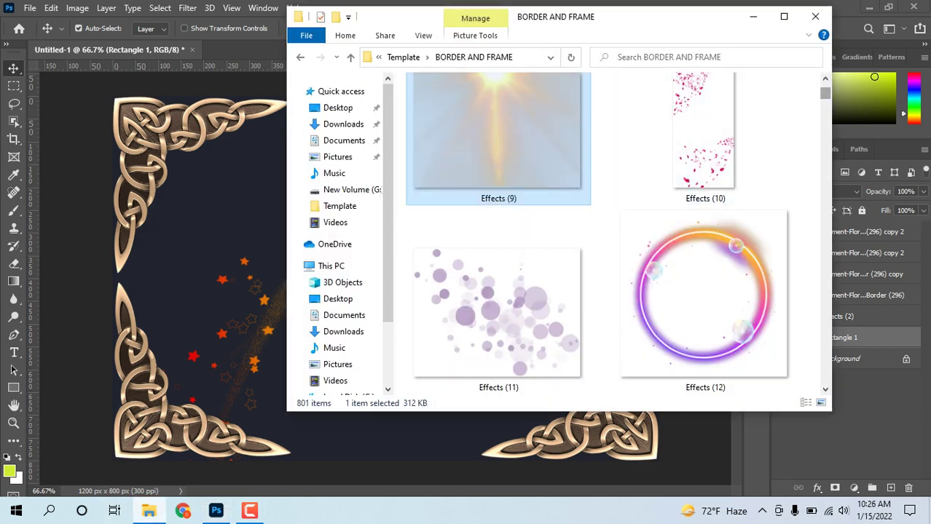
{"action": "scroll", "coordinate": [685, 87], "scroll_direction": "up", "scroll_amount": 3}
{"action": "scroll", "coordinate": [685, 88], "scroll_direction": "down", "scroll_amount": 3}
{"action": "scroll", "coordinate": [685, 87], "scroll_direction": "down", "scroll_amount": 5}
{"action": "scroll", "coordinate": [684, 88], "scroll_direction": "down", "scroll_amount": 4}
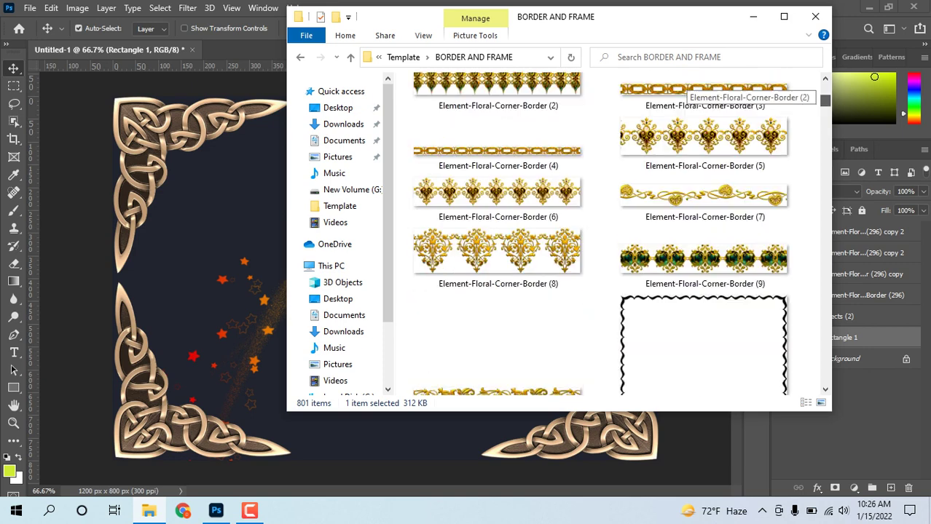
{"action": "scroll", "coordinate": [684, 87], "scroll_direction": "down", "scroll_amount": 3}
{"action": "scroll", "coordinate": [684, 87], "scroll_direction": "down", "scroll_amount": 2}
{"action": "scroll", "coordinate": [684, 87], "scroll_direction": "down", "scroll_amount": 8}
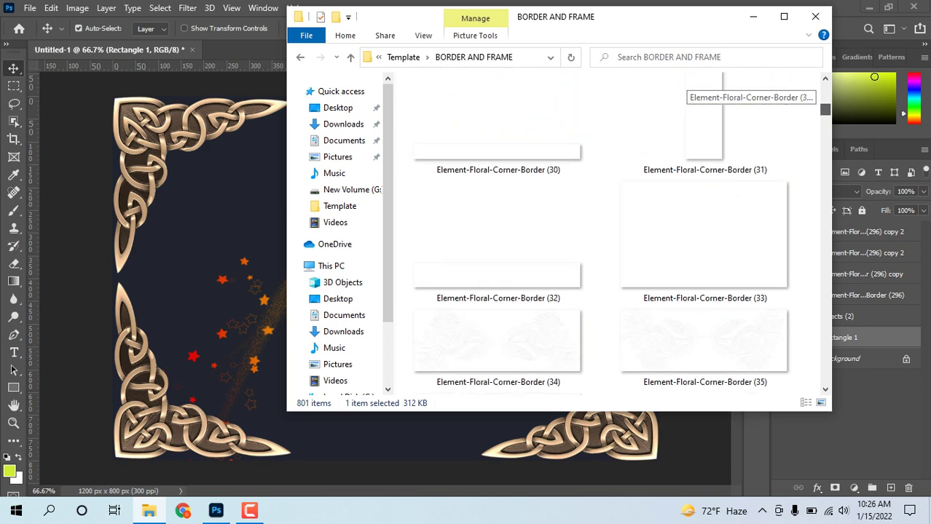
{"action": "scroll", "coordinate": [685, 87], "scroll_direction": "up", "scroll_amount": 3}
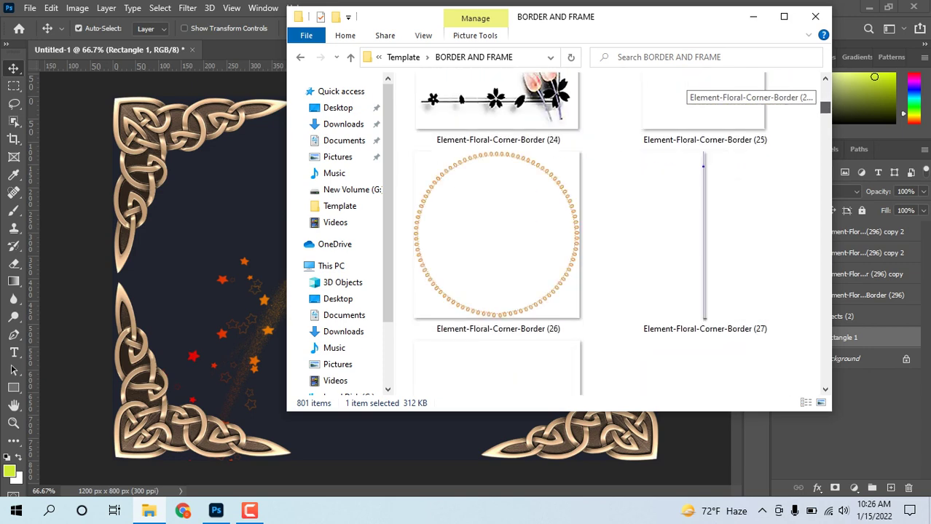
{"action": "scroll", "coordinate": [684, 88], "scroll_direction": "down", "scroll_amount": 4}
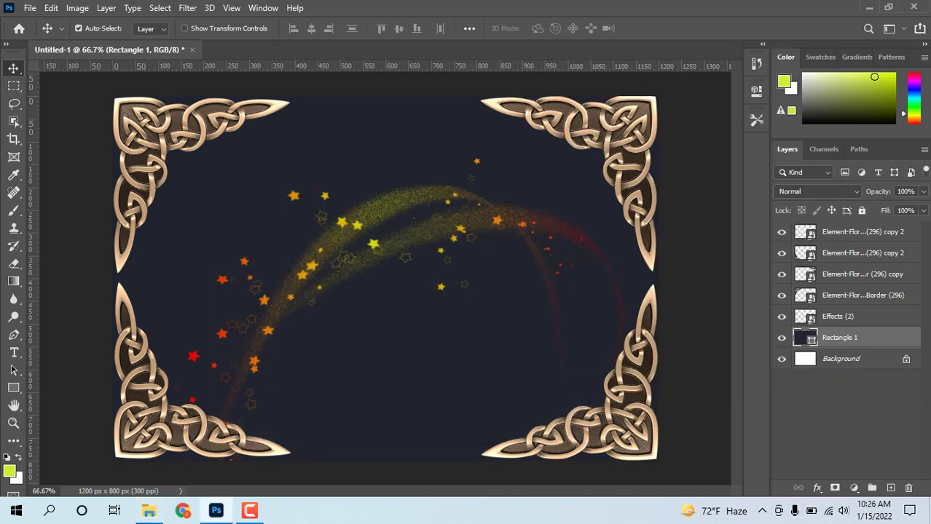
Step: Delete the Celtic corner layers and the Effects (2) star layer
{"action": "left_click", "coordinate": [575, 117]}
{"action": "key", "text": "Delete"}
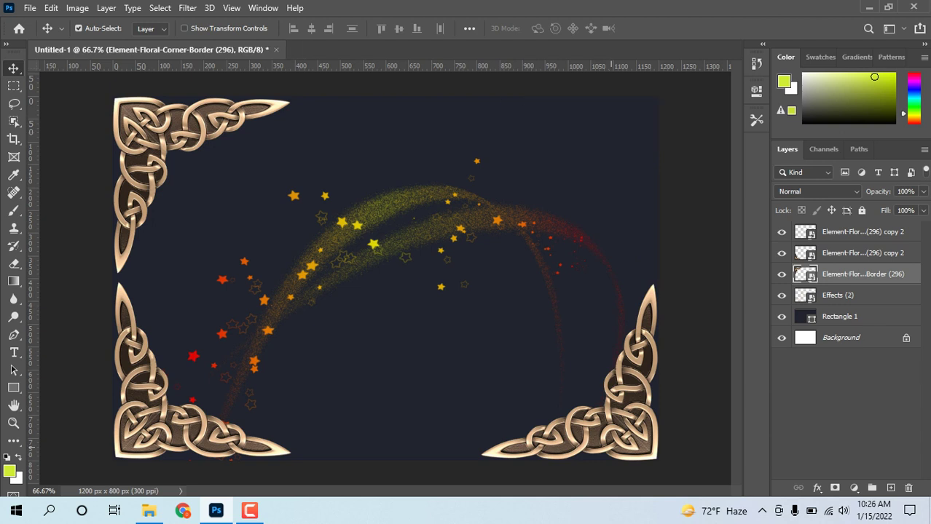
{"action": "key", "text": "Delete"}
{"action": "key", "text": "Delete"}
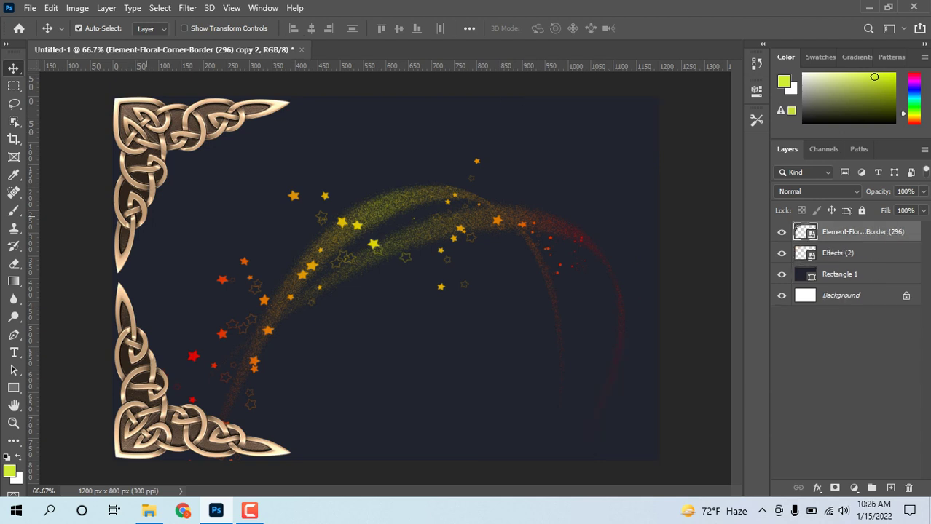
{"action": "key", "text": "Delete"}
{"action": "key", "text": "Delete"}
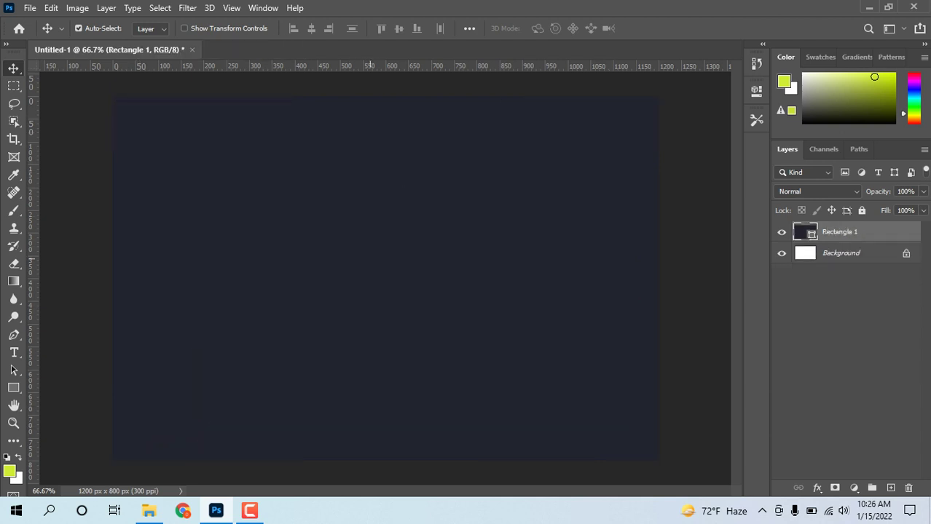
Step: Place the wavy Element-Floral-Corner-Border (11) frame stretched across the whole card
{"action": "left_click", "coordinate": [149, 510]}
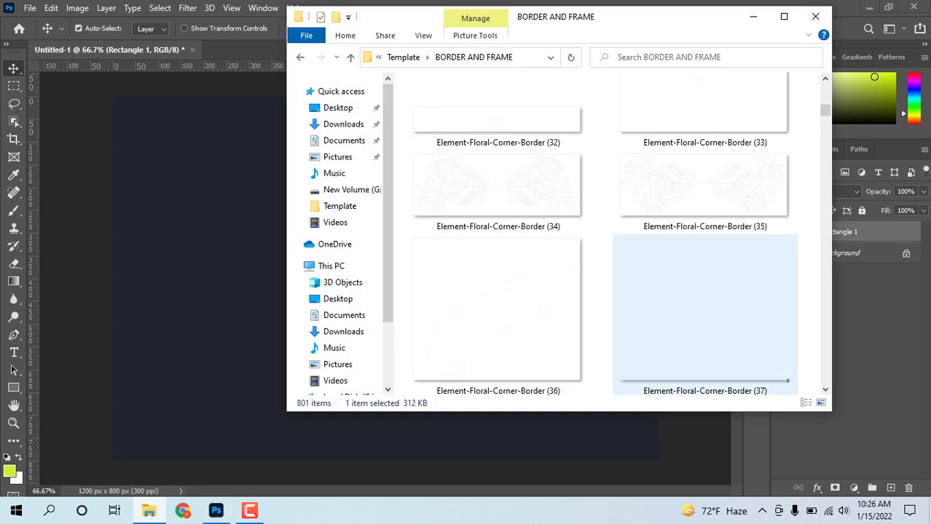
{"action": "scroll", "coordinate": [689, 102], "scroll_direction": "up", "scroll_amount": 2}
{"action": "scroll", "coordinate": [688, 102], "scroll_direction": "up", "scroll_amount": 10}
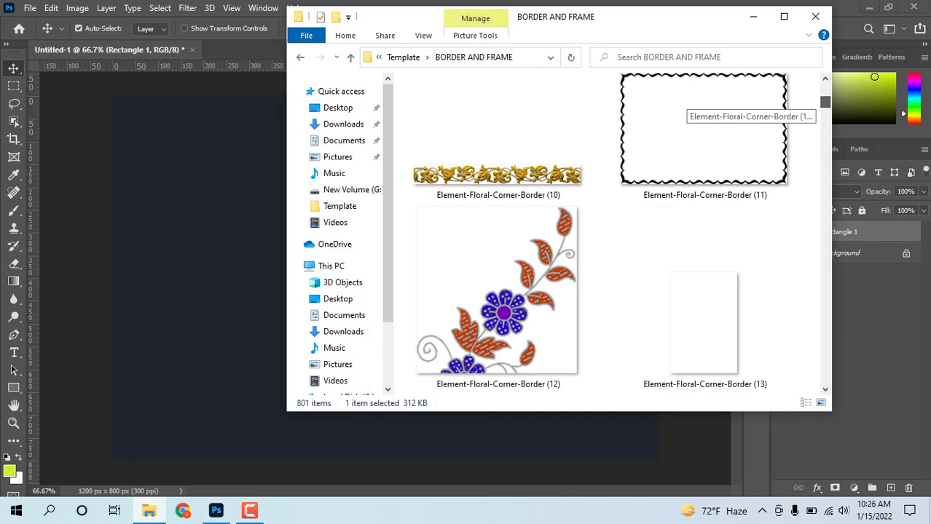
{"action": "scroll", "coordinate": [688, 102], "scroll_direction": "down", "scroll_amount": 4}
{"action": "scroll", "coordinate": [688, 102], "scroll_direction": "up", "scroll_amount": 4}
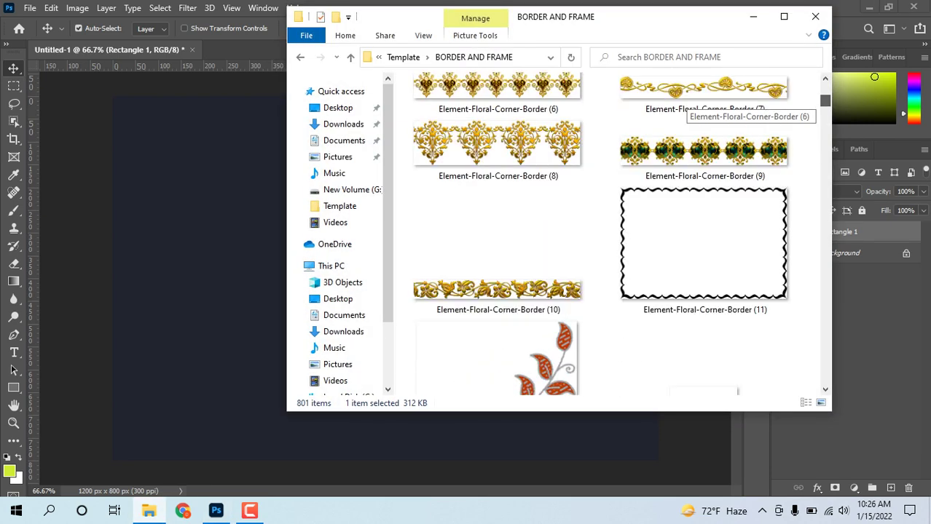
{"action": "scroll", "coordinate": [688, 102], "scroll_direction": "up", "scroll_amount": 1}
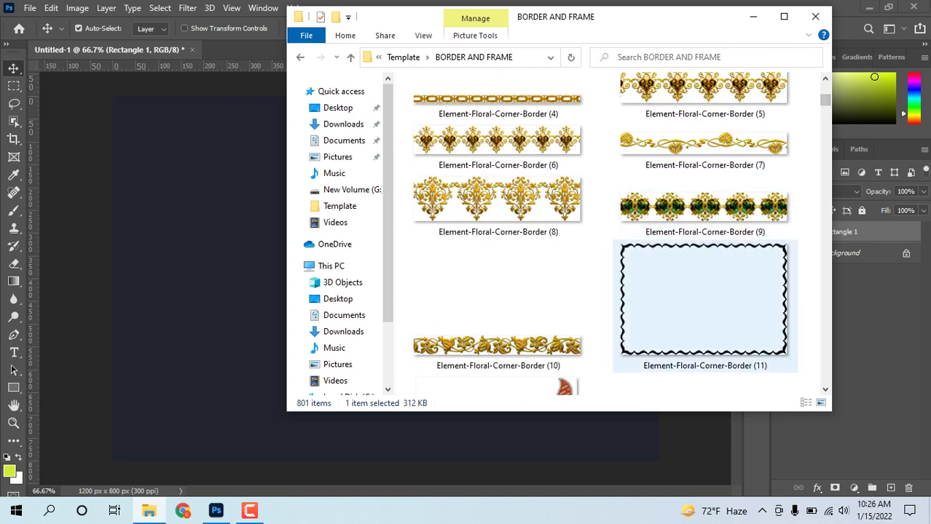
{"action": "left_click", "coordinate": [699, 306]}
{"action": "key", "text": "alt+Tab"}
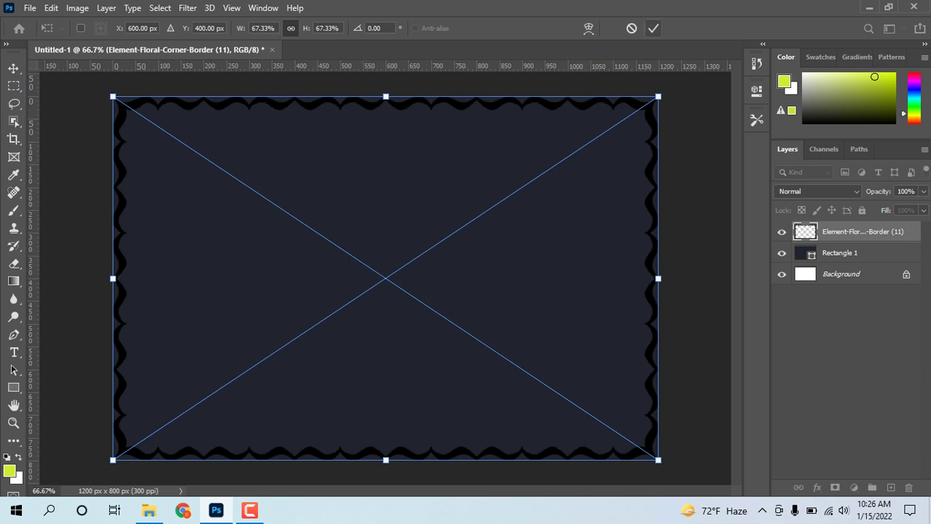
{"action": "left_click", "coordinate": [654, 28]}
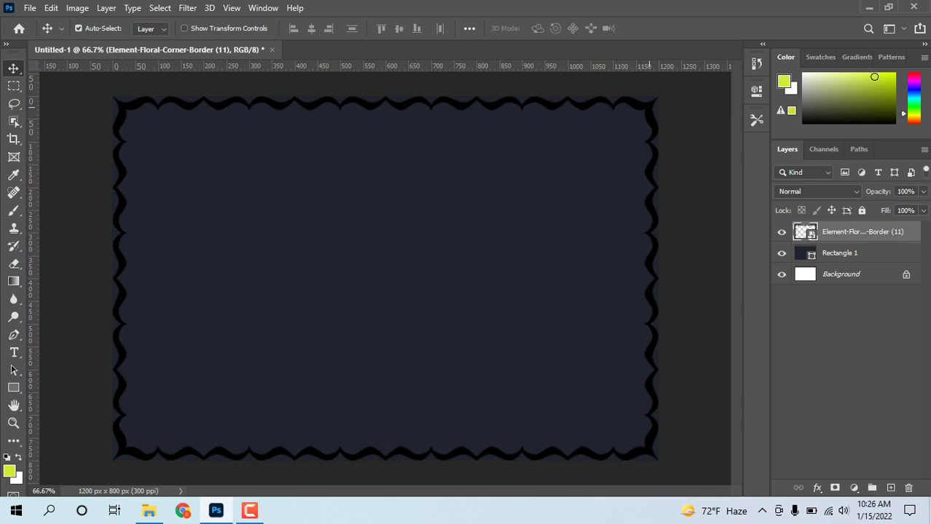
Step: Give the wavy frame layer a #f70d0d red Color Overlay
{"action": "right_click", "coordinate": [837, 232]}
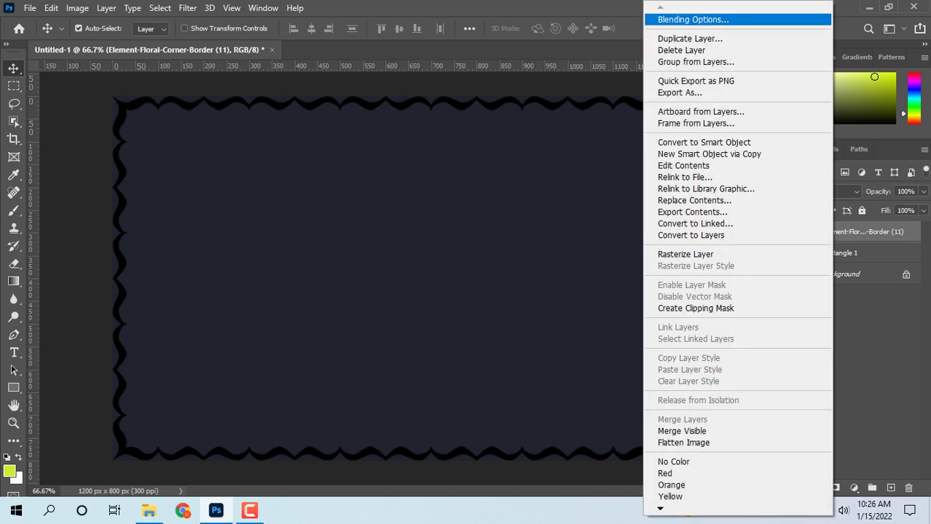
{"action": "left_click", "coordinate": [692, 20]}
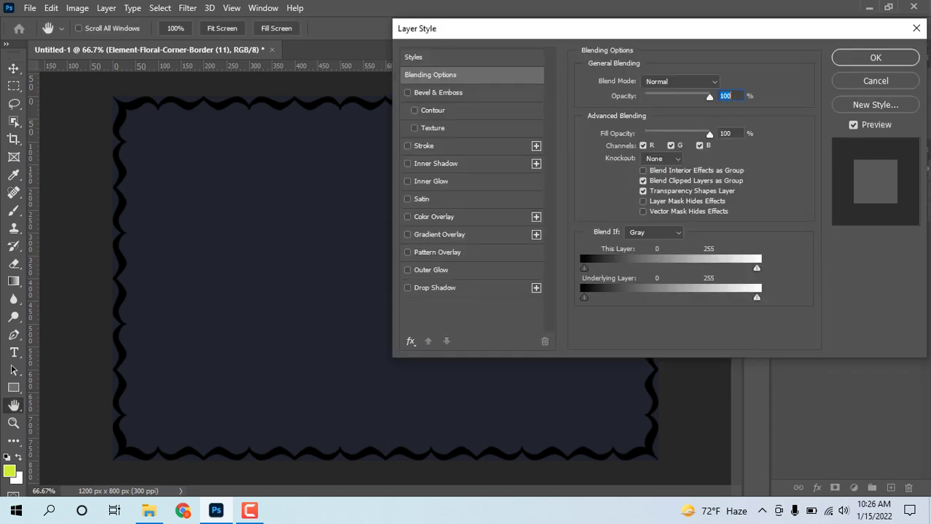
{"action": "left_click", "coordinate": [434, 216]}
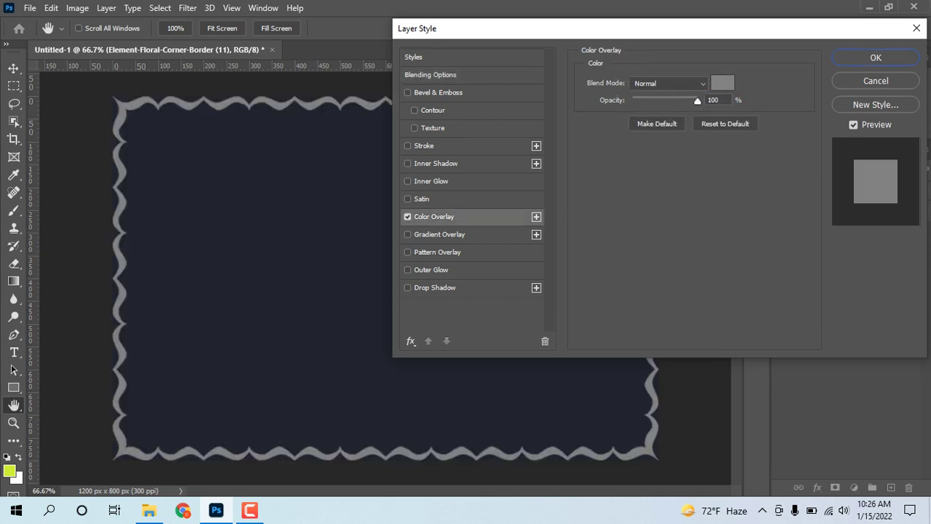
{"action": "left_click", "coordinate": [722, 83]}
{"action": "type", "text": "f70d0d"}
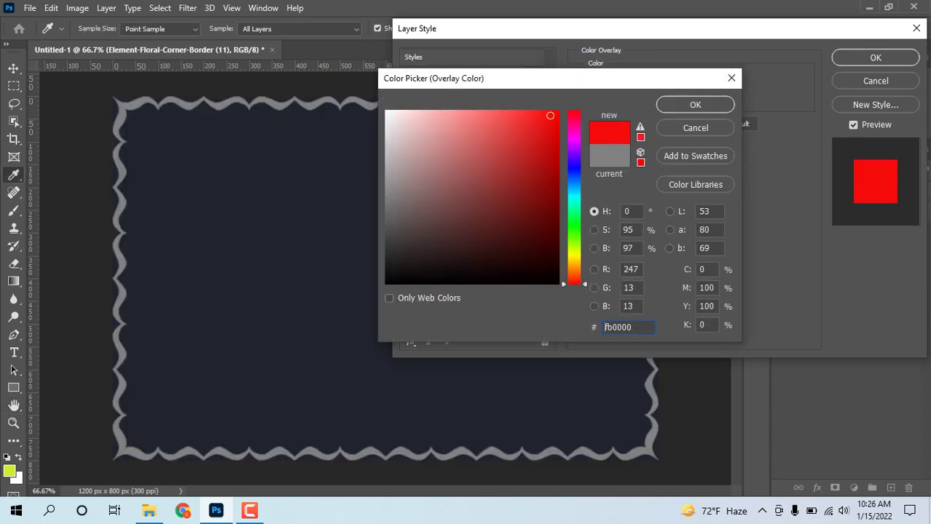
{"action": "left_click", "coordinate": [696, 105]}
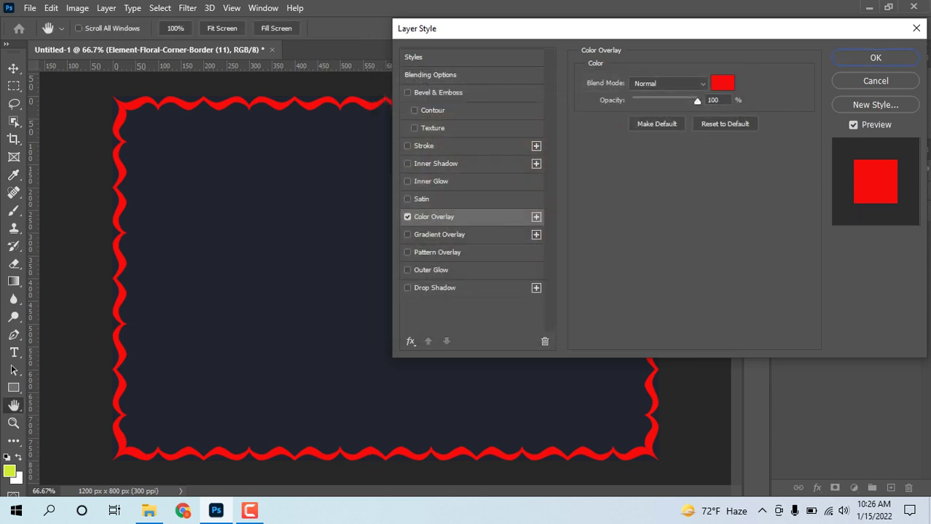
{"action": "left_click", "coordinate": [875, 58]}
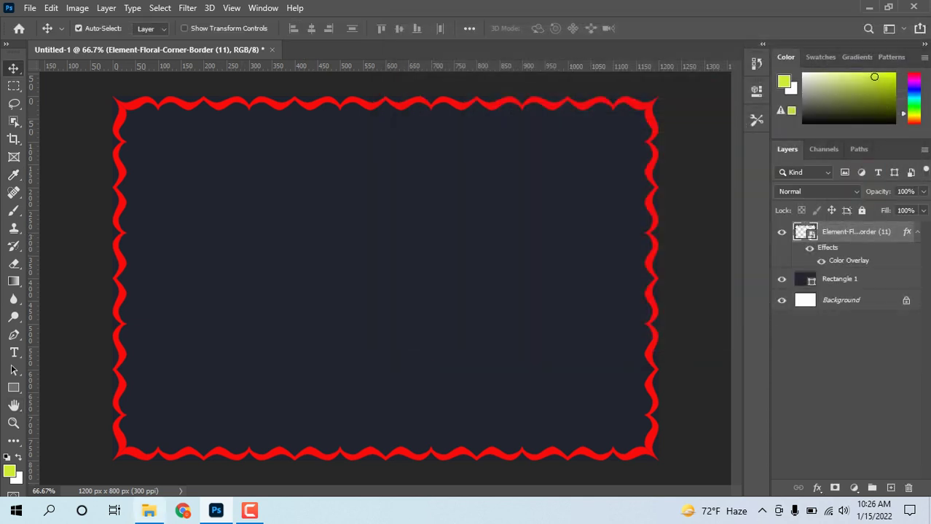
{"action": "left_click", "coordinate": [149, 510]}
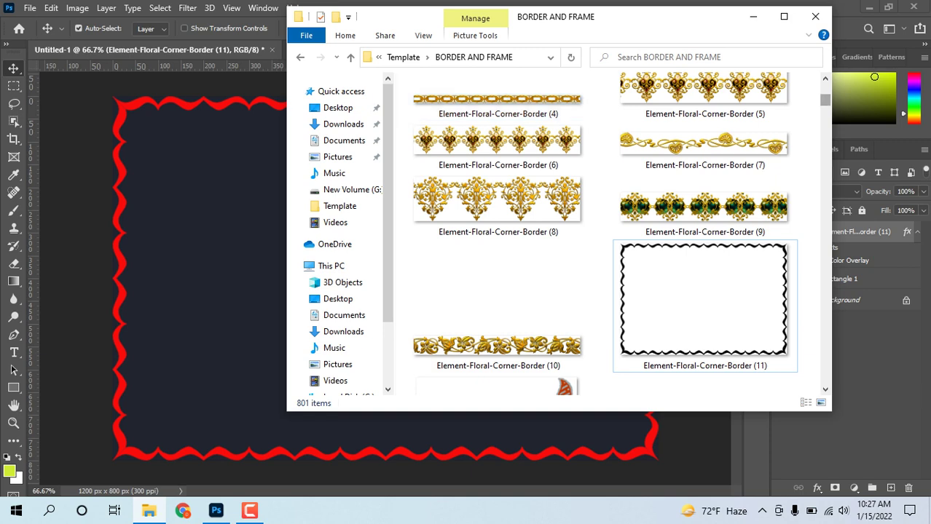
Step: Delete the red wavy Element-Floral-Corner-Border (11) layer
{"action": "left_click_drag", "start_coordinate": [824, 100], "coordinate": [825, 105]}
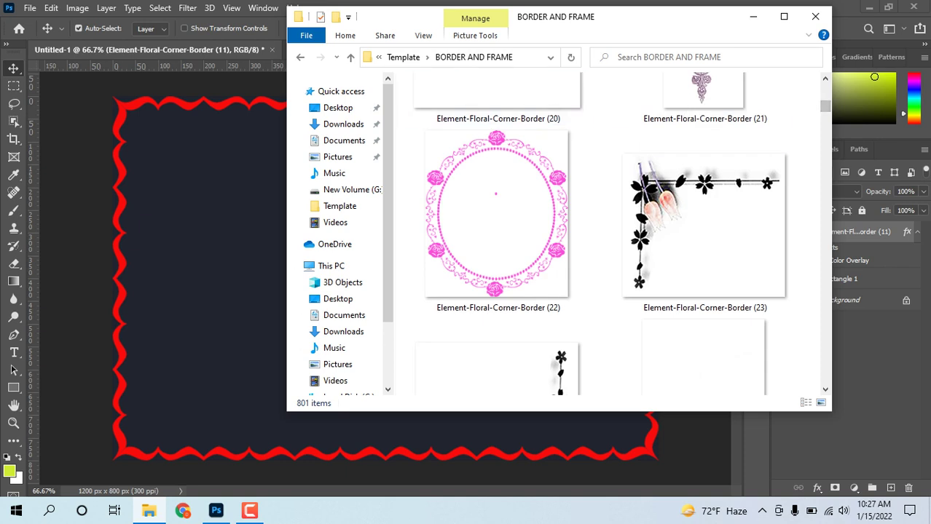
{"action": "key", "text": "alt+Tab"}
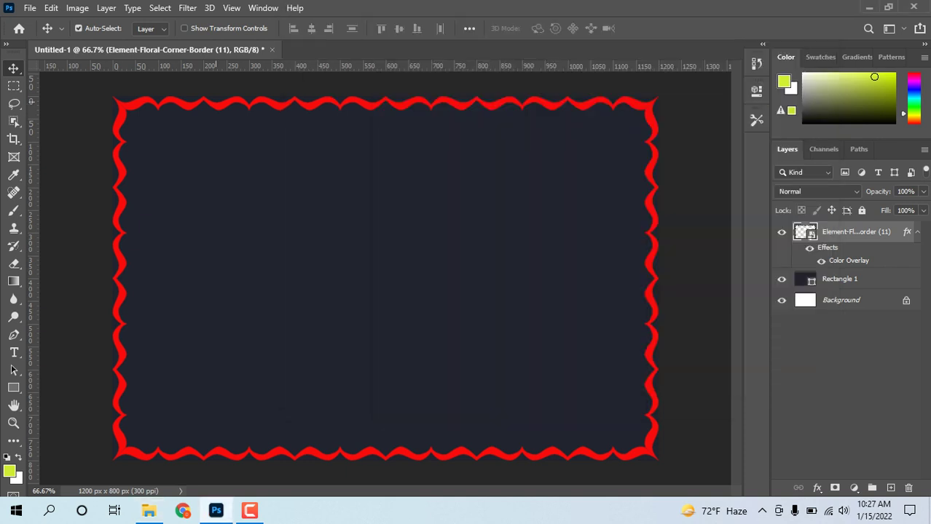
{"action": "key", "text": "Delete"}
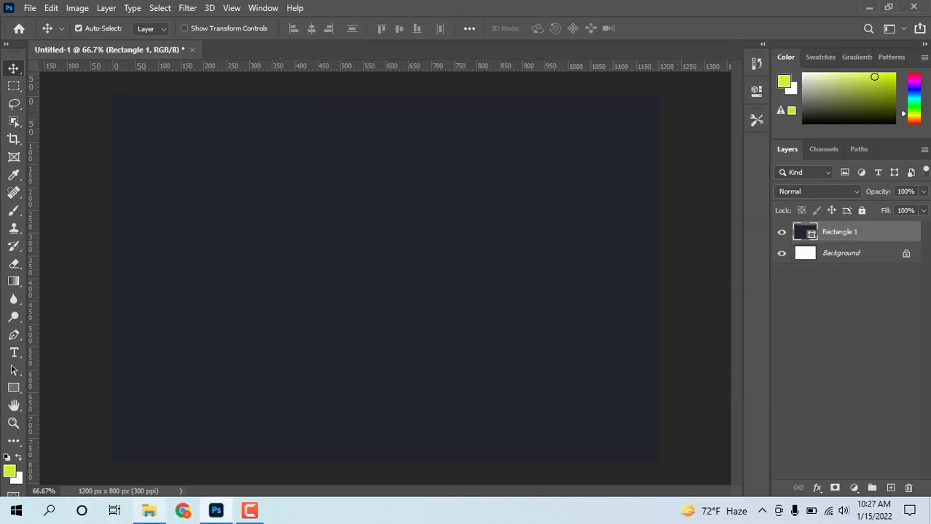
Step: Try placing flower corner border (23) on the canvas, then cancel the placement
{"action": "key", "text": "alt+Tab"}
{"action": "left_click_drag", "start_coordinate": [699, 219], "coordinate": [385, 279]}
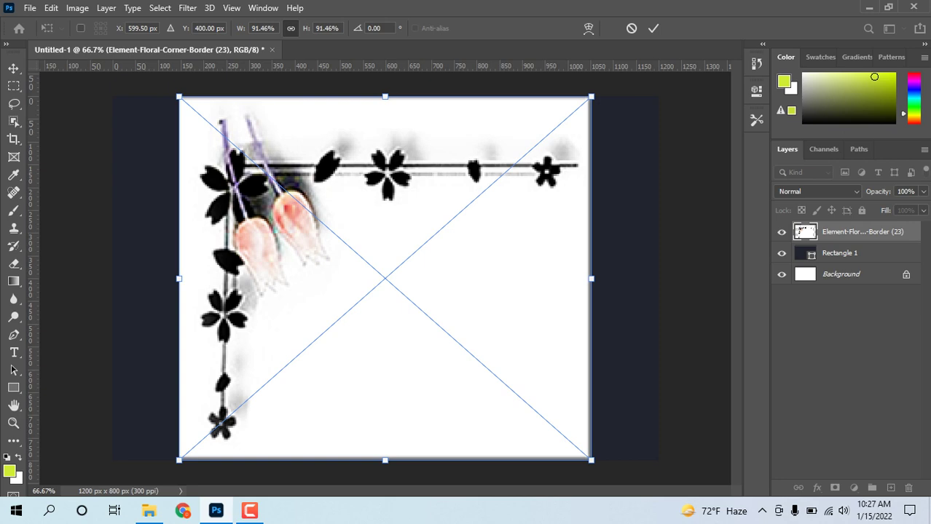
{"action": "key", "text": "Escape"}
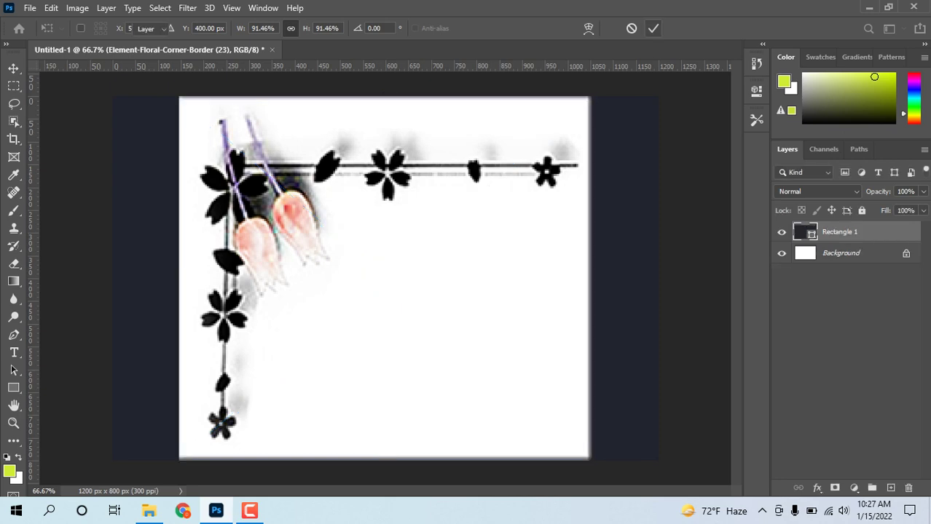
{"action": "left_click", "coordinate": [149, 511]}
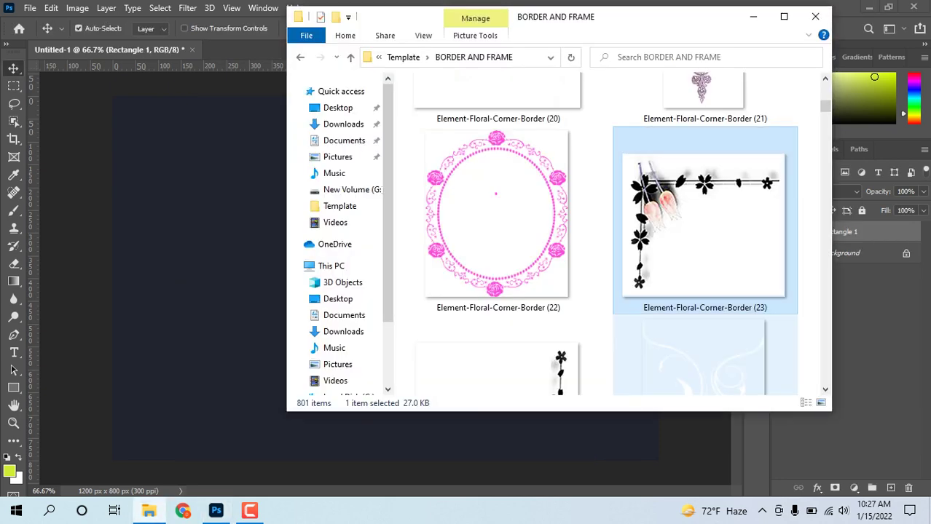
Step: Find the black swirling Element-Floral-Corner-Border (58) and drag it onto the card
{"action": "scroll", "coordinate": [699, 350], "scroll_direction": "down", "scroll_amount": 1}
{"action": "scroll", "coordinate": [732, 291], "scroll_direction": "down", "scroll_amount": 2}
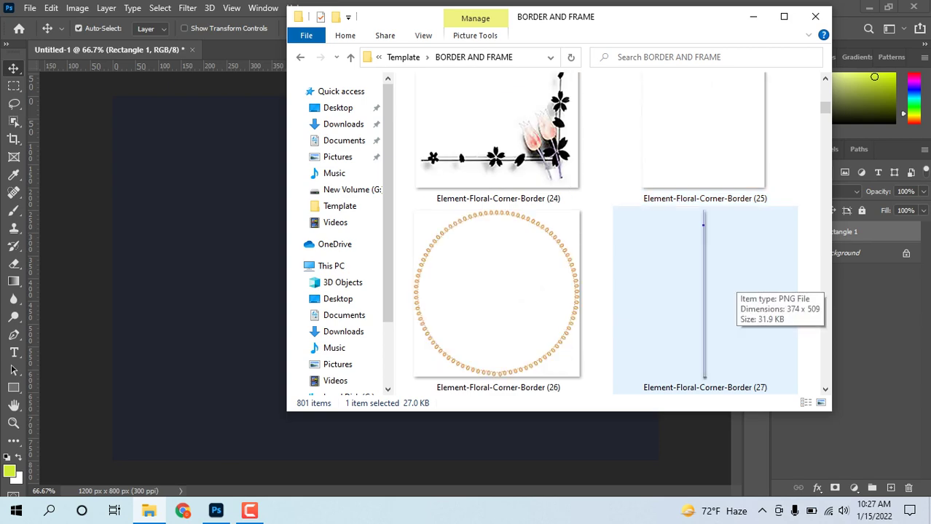
{"action": "scroll", "coordinate": [732, 292], "scroll_direction": "down", "scroll_amount": 2}
{"action": "scroll", "coordinate": [705, 306], "scroll_direction": "down", "scroll_amount": 1}
{"action": "scroll", "coordinate": [705, 306], "scroll_direction": "up", "scroll_amount": 1}
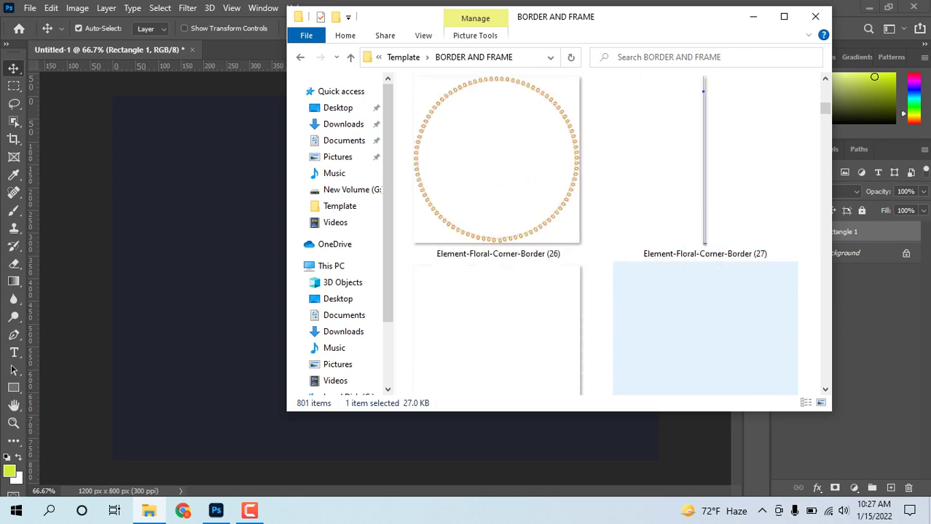
{"action": "scroll", "coordinate": [705, 306], "scroll_direction": "down", "scroll_amount": 1}
{"action": "scroll", "coordinate": [705, 306], "scroll_direction": "down", "scroll_amount": 2}
{"action": "scroll", "coordinate": [604, 233], "scroll_direction": "down", "scroll_amount": 3}
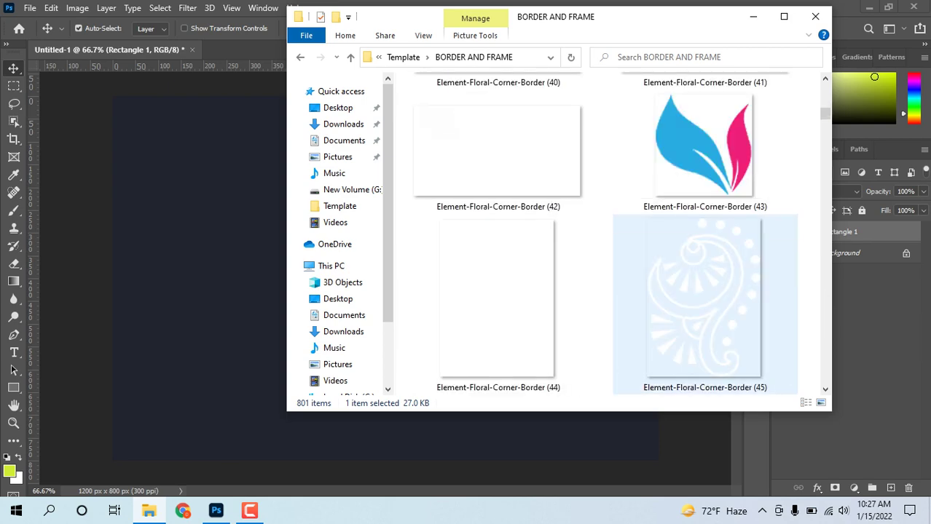
{"action": "scroll", "coordinate": [604, 233], "scroll_direction": "down", "scroll_amount": 2}
{"action": "scroll", "coordinate": [605, 233], "scroll_direction": "down", "scroll_amount": 3}
{"action": "scroll", "coordinate": [605, 233], "scroll_direction": "down", "scroll_amount": 1}
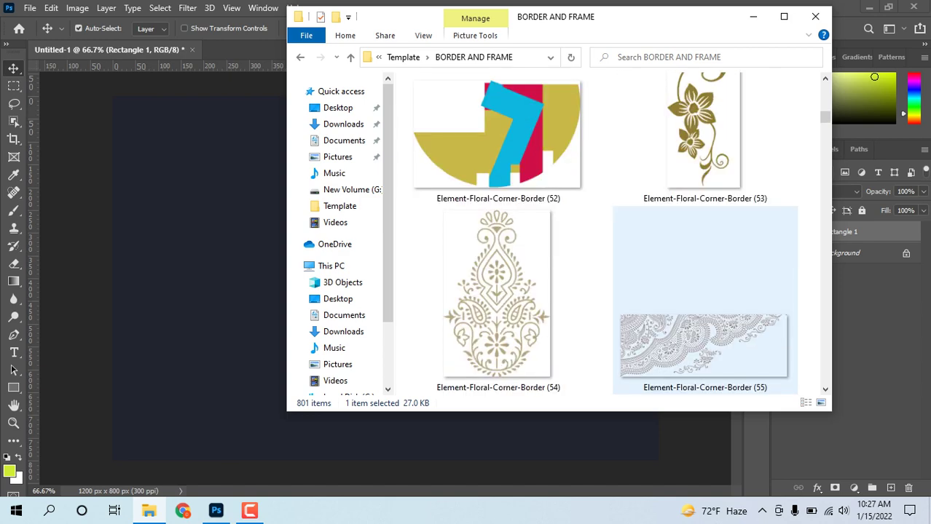
{"action": "scroll", "coordinate": [705, 299], "scroll_direction": "down", "scroll_amount": 3}
{"action": "scroll", "coordinate": [705, 328], "scroll_direction": "down", "scroll_amount": 3}
{"action": "scroll", "coordinate": [705, 328], "scroll_direction": "up", "scroll_amount": 3}
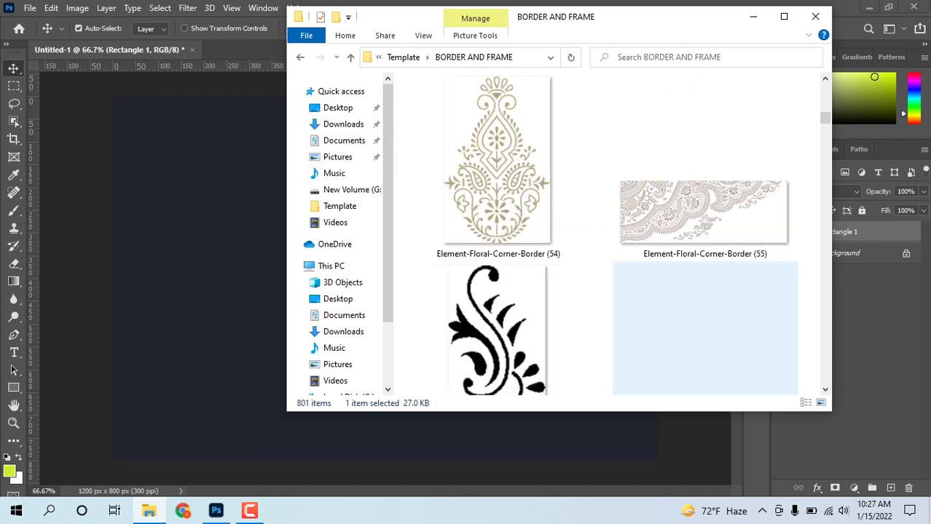
{"action": "scroll", "coordinate": [705, 327], "scroll_direction": "down", "scroll_amount": 3}
{"action": "scroll", "coordinate": [705, 328], "scroll_direction": "up", "scroll_amount": 2}
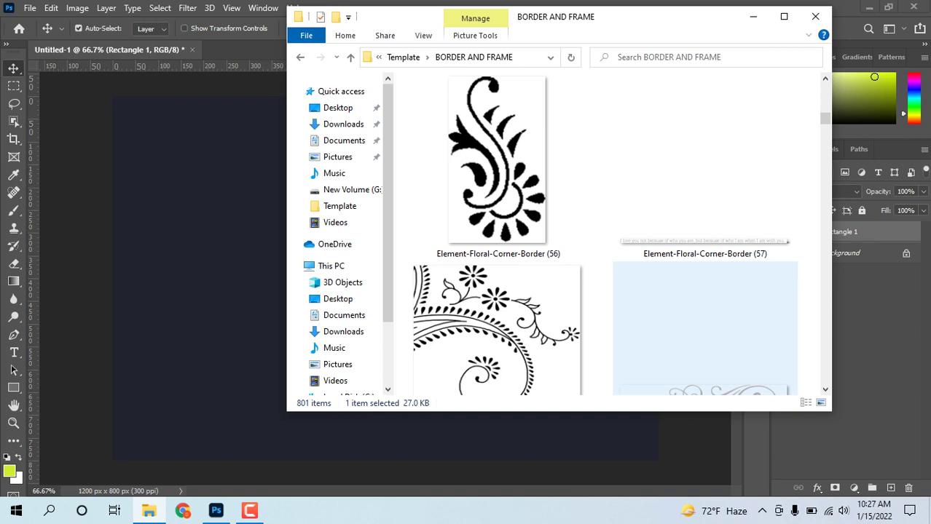
{"action": "left_click_drag", "start_coordinate": [496, 328], "coordinate": [218, 291]}
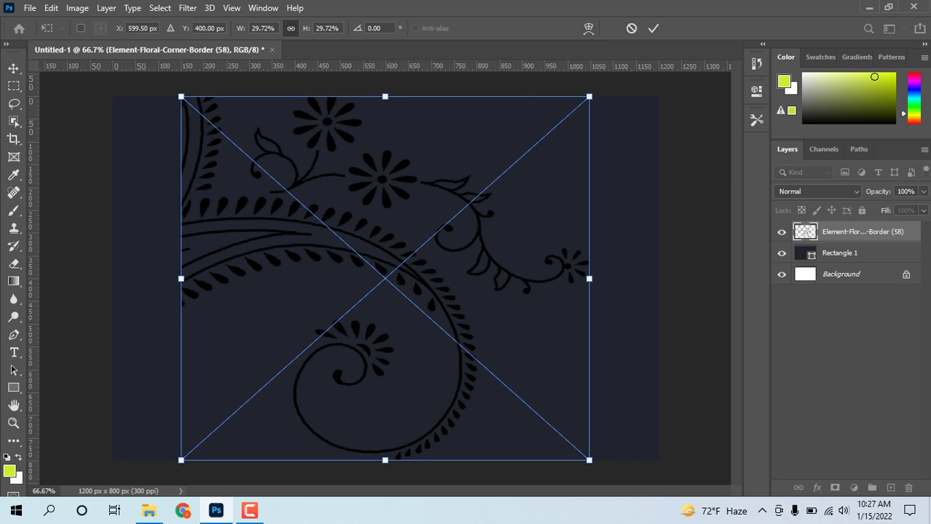
Step: Replace the swirl with beige ornament (74), centred flush along the card's top edge
{"action": "left_click", "coordinate": [631, 28]}
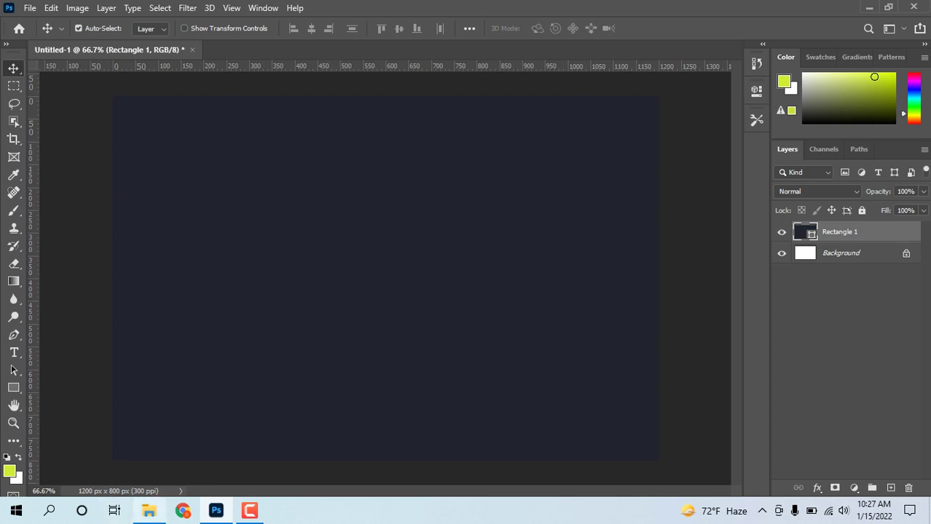
{"action": "left_click", "coordinate": [149, 511]}
{"action": "key", "text": "Down"}
{"action": "key", "text": "Down"}
{"action": "key", "text": "Down"}
{"action": "key", "text": "Down"}
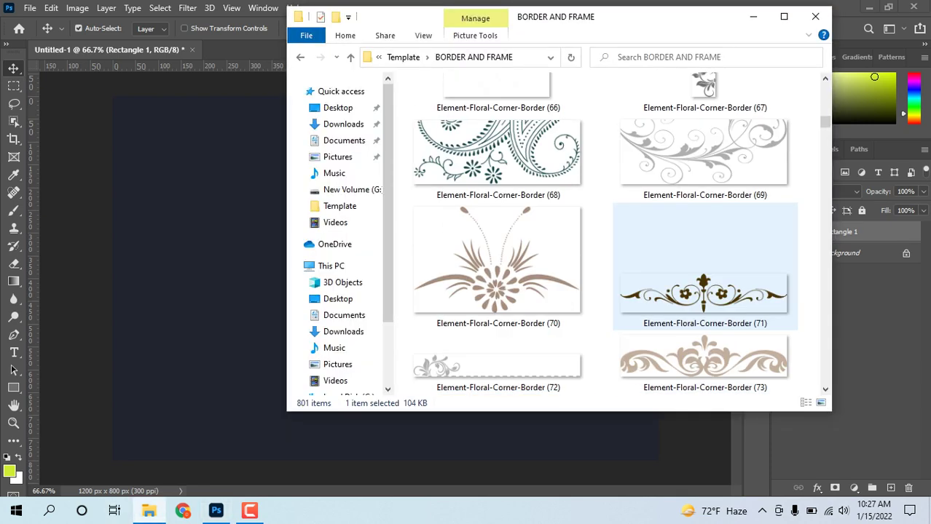
{"action": "key", "text": "Down"}
{"action": "key", "text": "Down"}
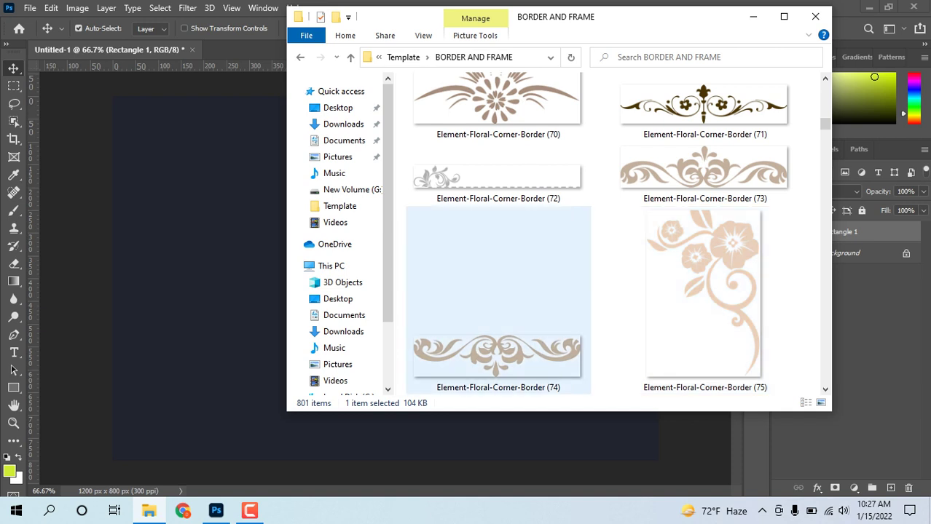
{"action": "left_click_drag", "start_coordinate": [496, 353], "coordinate": [197, 291]}
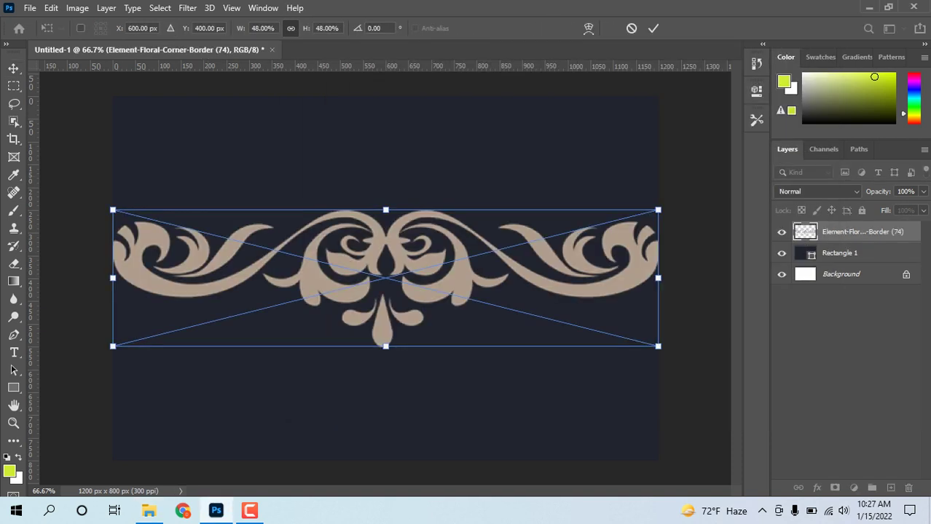
{"action": "key", "text": "Return"}
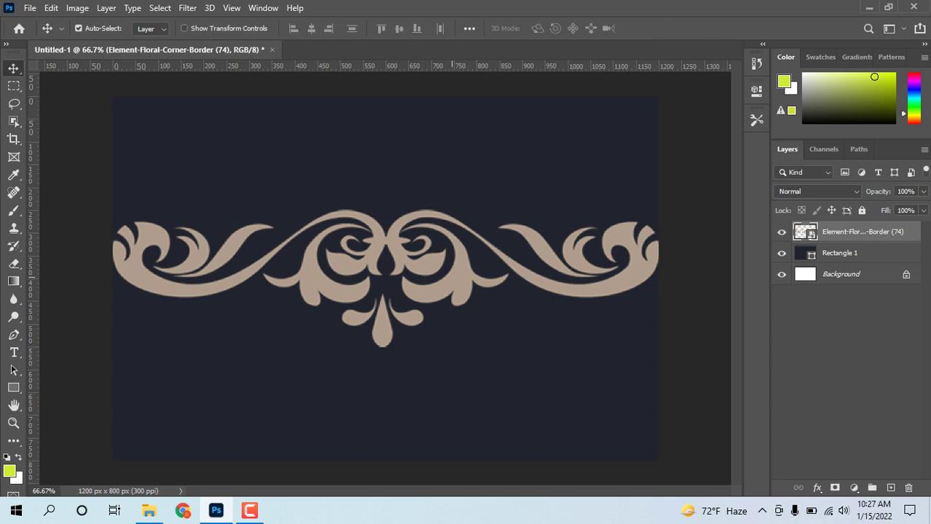
{"action": "left_click_drag", "start_coordinate": [452, 222], "coordinate": [486, 111]}
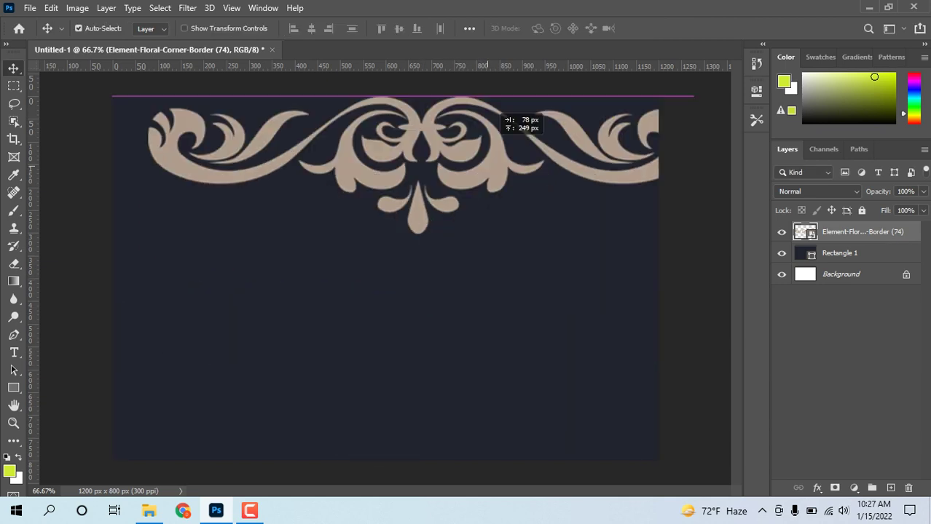
{"action": "left_click_drag", "start_coordinate": [486, 111], "coordinate": [462, 127]}
Step: Open the ornament's blending options and enable Gradient Overlay instead of Color Overlay
{"action": "right_click", "coordinate": [846, 231]}
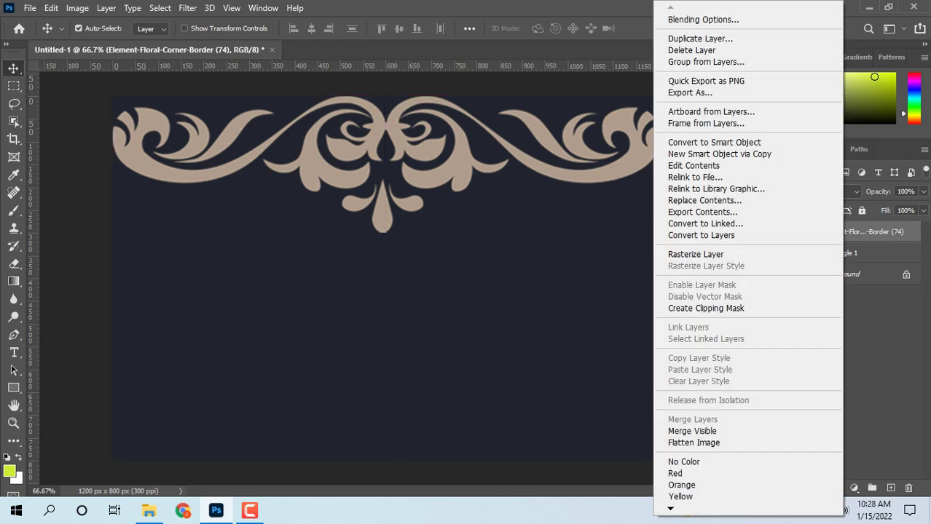
{"action": "left_click", "coordinate": [702, 19]}
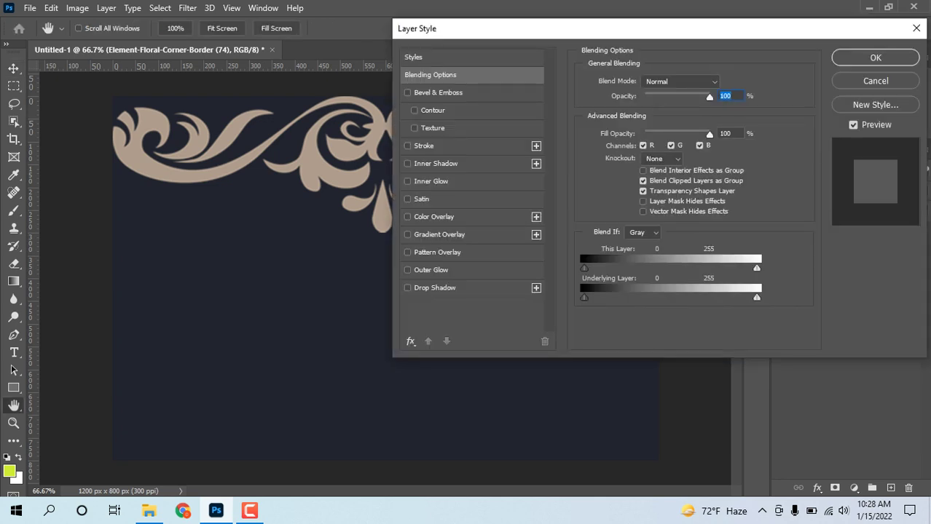
{"action": "left_click", "coordinate": [435, 216]}
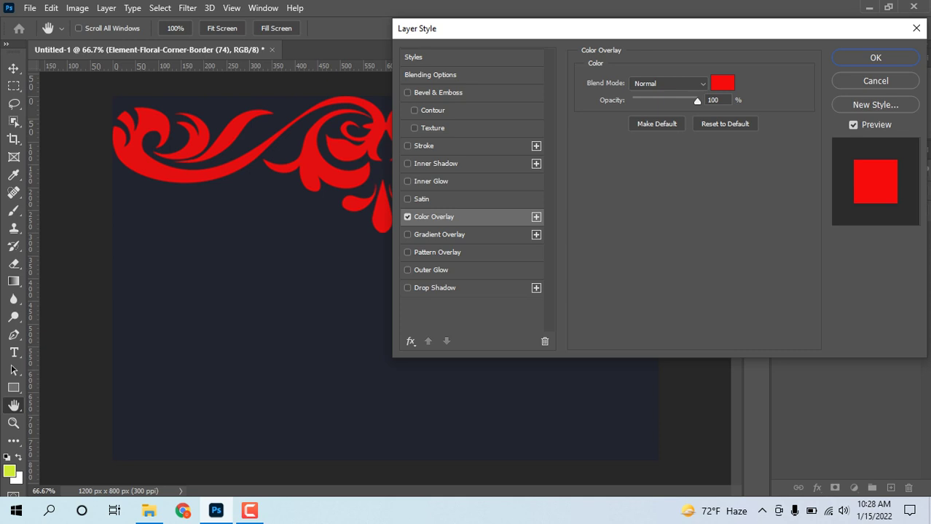
{"action": "left_click", "coordinate": [439, 235]}
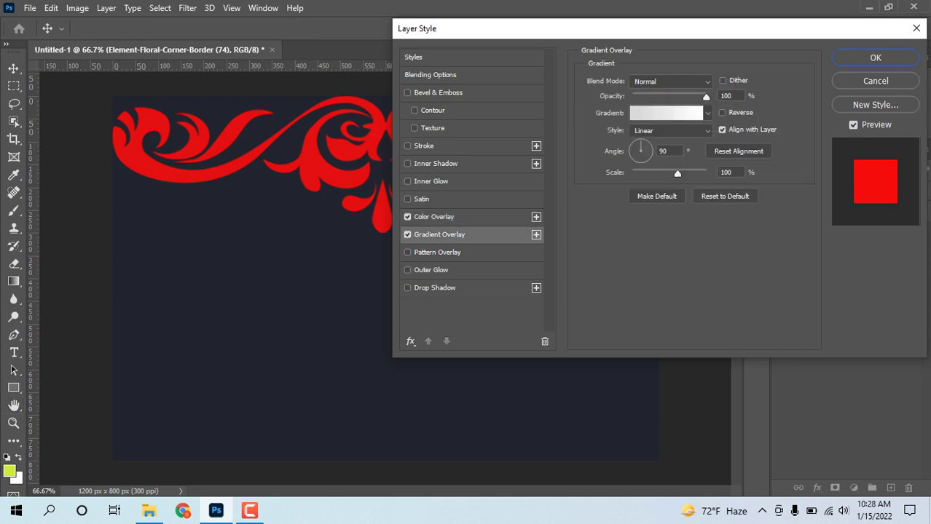
{"action": "left_click", "coordinate": [407, 216]}
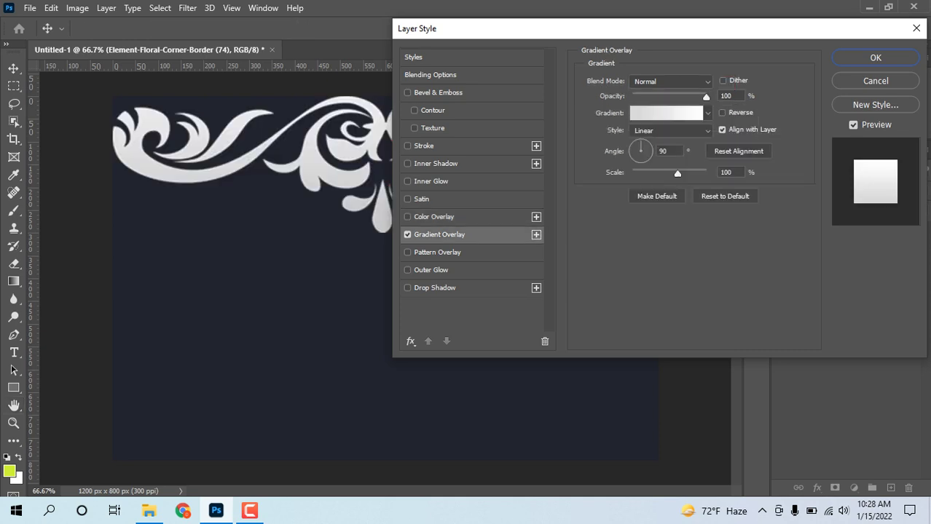
Step: Try a light blue preset from the Blues gradient set on the ornament
{"action": "left_click", "coordinate": [707, 113]}
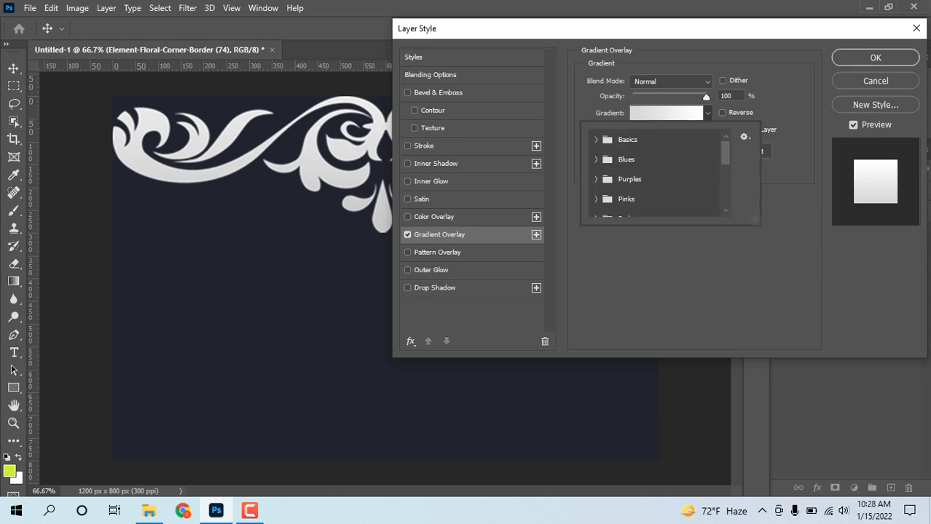
{"action": "left_click", "coordinate": [596, 159]}
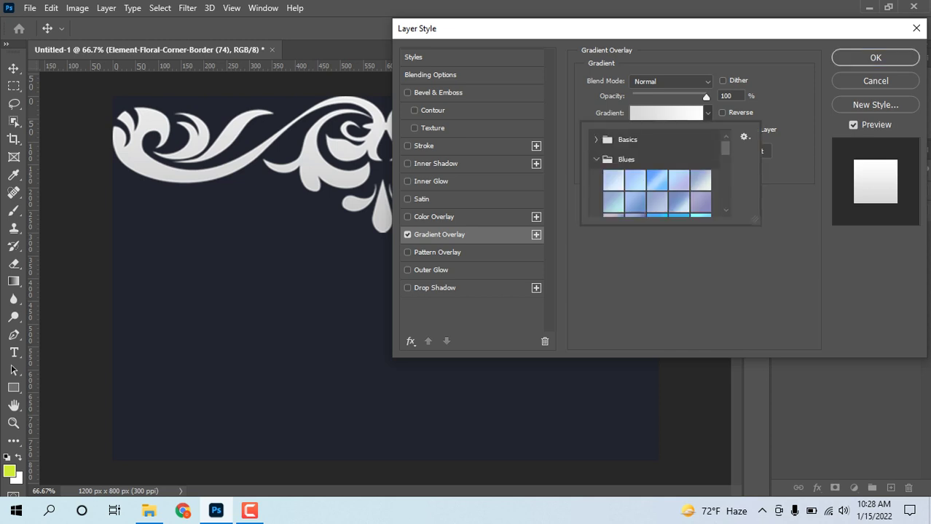
{"action": "left_click", "coordinate": [657, 180]}
{"action": "scroll", "coordinate": [655, 175], "scroll_direction": "down", "scroll_amount": 2}
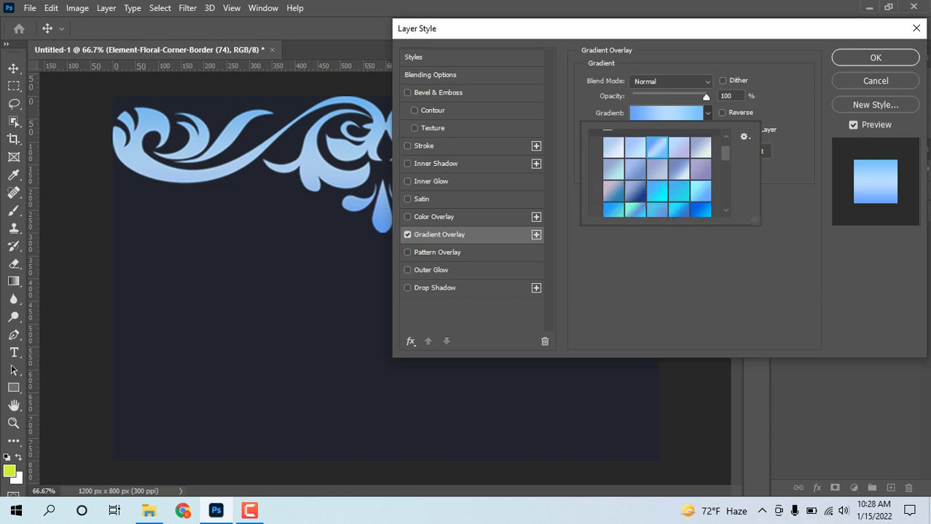
{"action": "scroll", "coordinate": [656, 175], "scroll_direction": "down", "scroll_amount": 2}
{"action": "scroll", "coordinate": [656, 175], "scroll_direction": "up", "scroll_amount": 4}
{"action": "scroll", "coordinate": [655, 174], "scroll_direction": "down", "scroll_amount": 3}
{"action": "scroll", "coordinate": [655, 175], "scroll_direction": "down", "scroll_amount": 3}
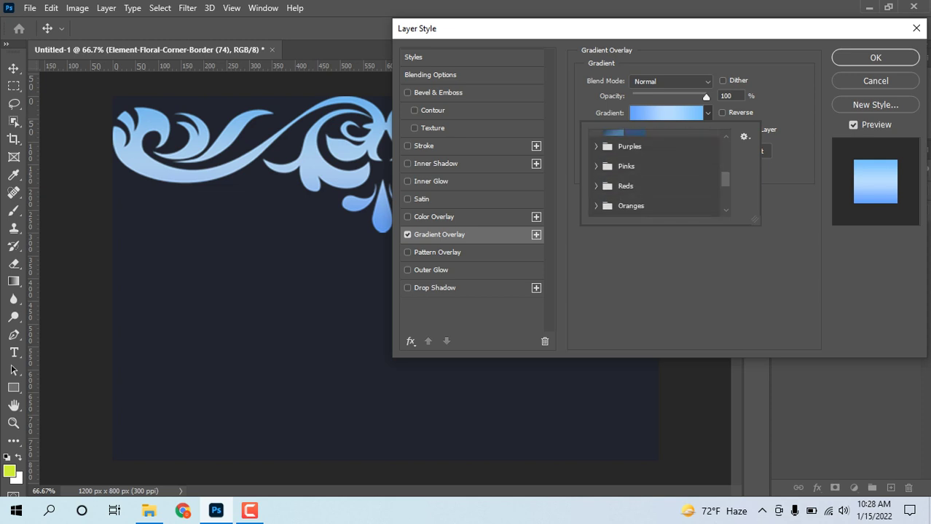
Step: Apply the orange-pink-purple Reds gradient preset and confirm the overlay
{"action": "left_click", "coordinate": [596, 186]}
{"action": "scroll", "coordinate": [655, 175], "scroll_direction": "down", "scroll_amount": 1}
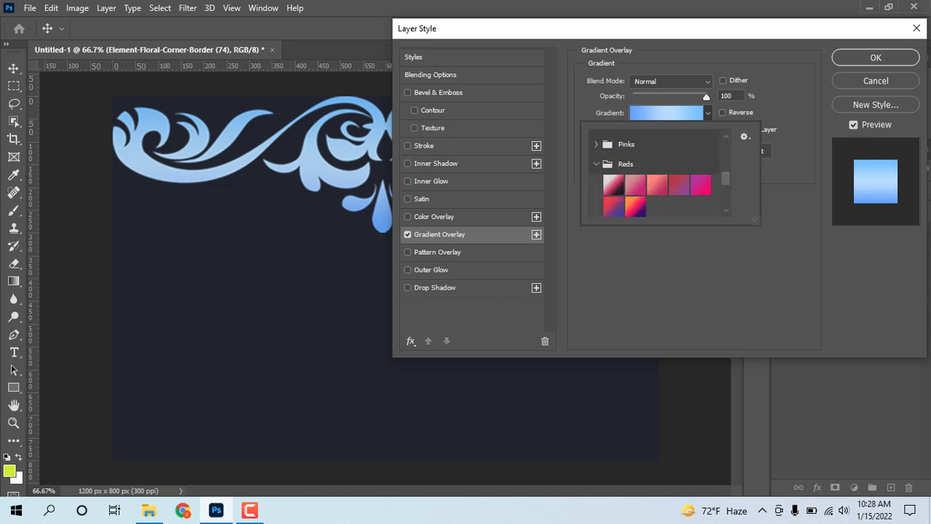
{"action": "scroll", "coordinate": [656, 175], "scroll_direction": "down", "scroll_amount": 1}
{"action": "left_click", "coordinate": [635, 185]}
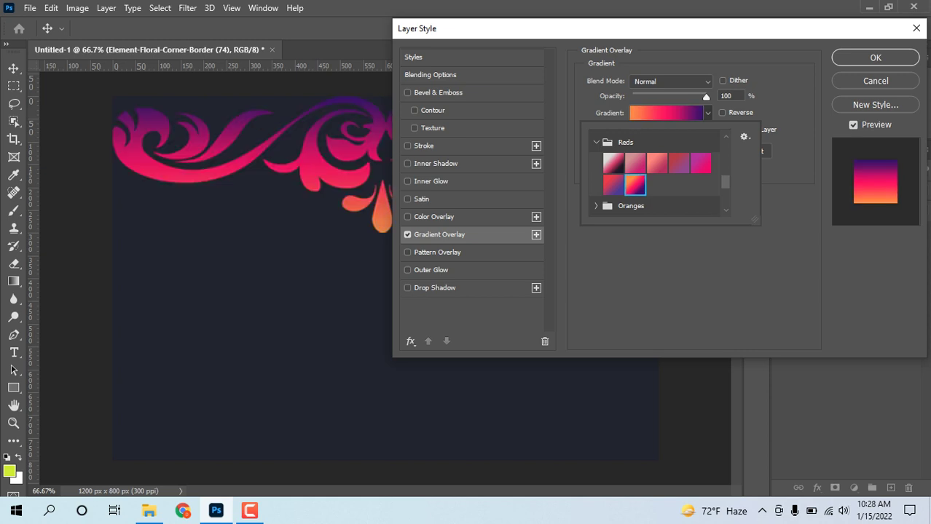
{"action": "key", "text": "Return"}
{"action": "key", "text": "Return"}
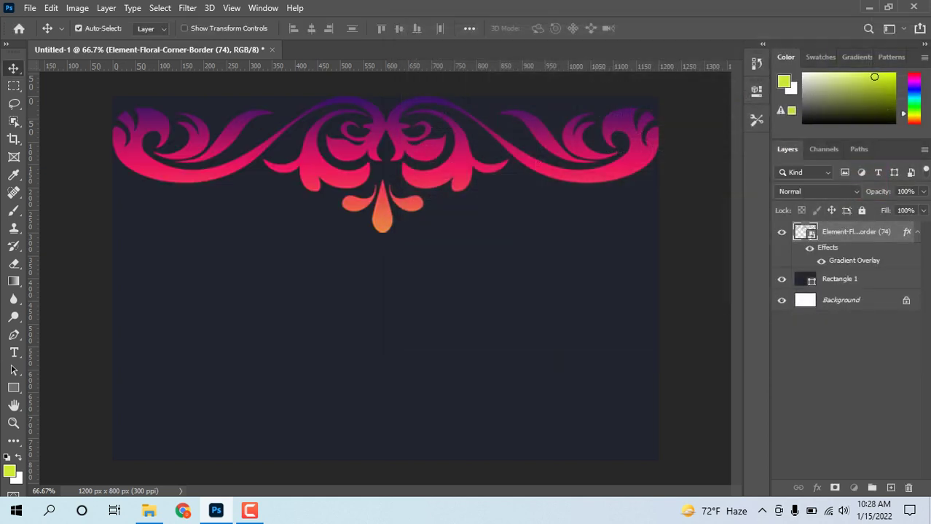
{"action": "key", "text": "alt+bracketleft"}
Step: Fill Rectangle 1 white and scroll the border folder to the leafy border (102)
{"action": "key", "text": "ctrl+BackSpace"}
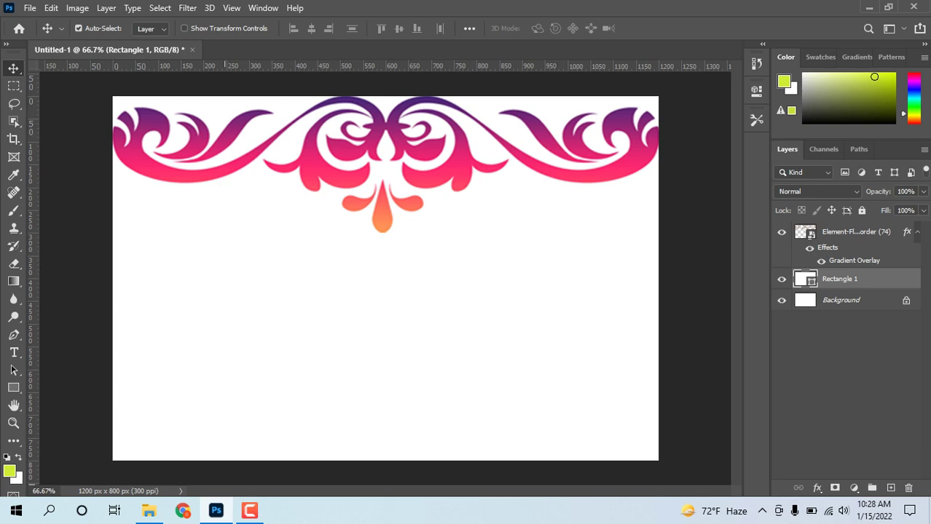
{"action": "left_click", "coordinate": [148, 511]}
{"action": "scroll", "coordinate": [699, 292], "scroll_direction": "down", "scroll_amount": 3}
{"action": "scroll", "coordinate": [700, 292], "scroll_direction": "down", "scroll_amount": 3}
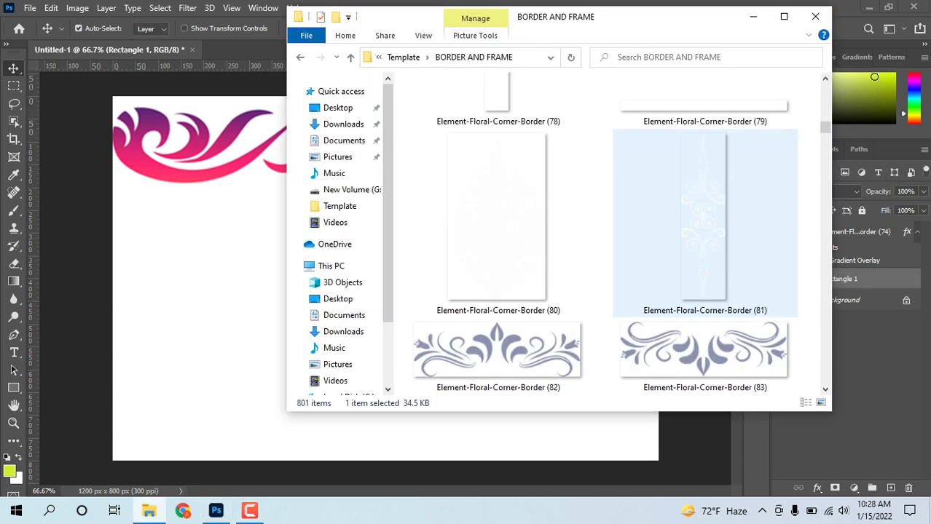
{"action": "scroll", "coordinate": [699, 233], "scroll_direction": "down", "scroll_amount": 3}
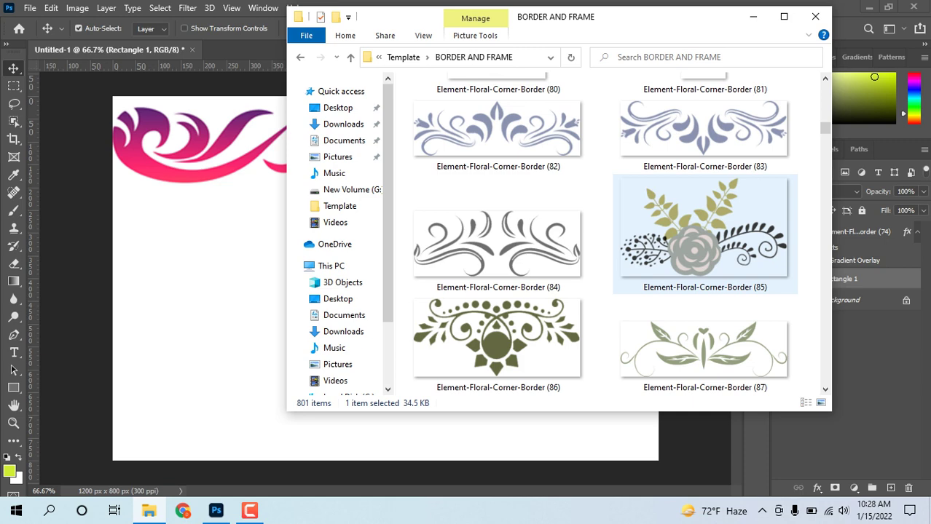
{"action": "scroll", "coordinate": [699, 233], "scroll_direction": "down", "scroll_amount": 5}
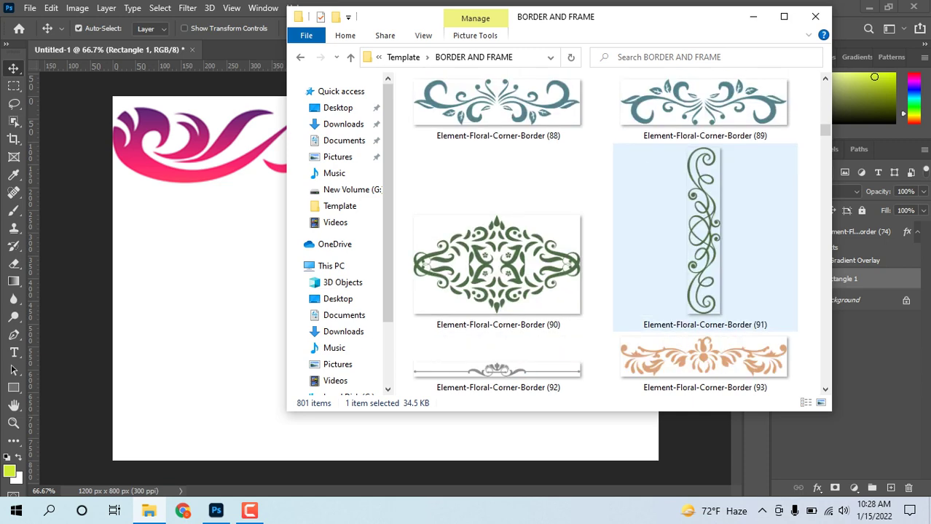
{"action": "scroll", "coordinate": [699, 240], "scroll_direction": "down", "scroll_amount": 3}
{"action": "scroll", "coordinate": [700, 240], "scroll_direction": "down", "scroll_amount": 3}
{"action": "scroll", "coordinate": [699, 240], "scroll_direction": "down", "scroll_amount": 4}
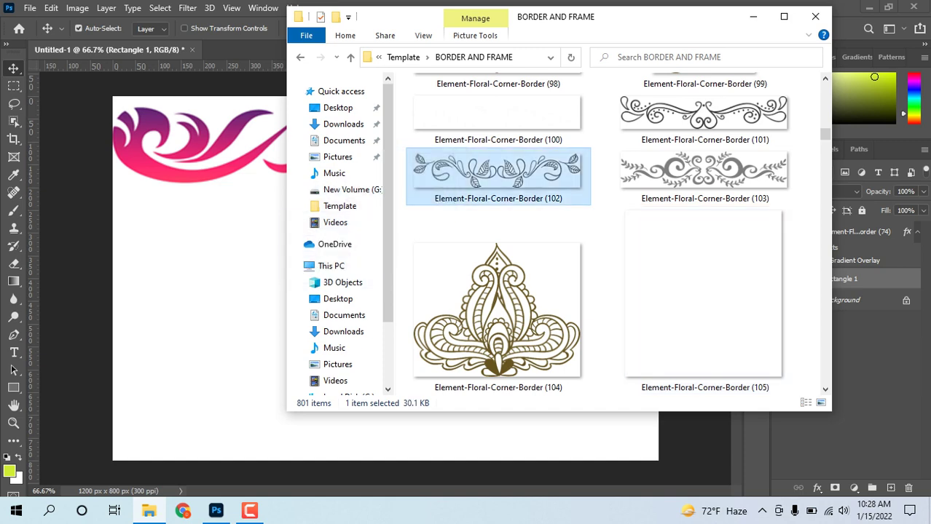
Step: Place the grey leafy border (102) along the card's bottom edge
{"action": "left_click_drag", "start_coordinate": [497, 175], "coordinate": [197, 233]}
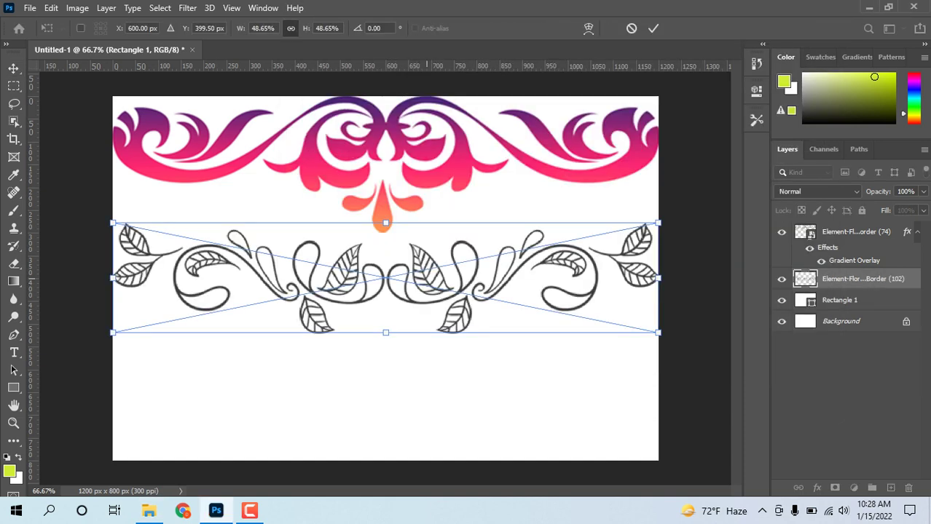
{"action": "mouse_move", "coordinate": [441, 251]}
{"action": "left_mouse_down"}
{"action": "mouse_move", "coordinate": [416, 373]}
{"action": "mouse_move", "coordinate": [442, 379]}
{"action": "left_mouse_up"}
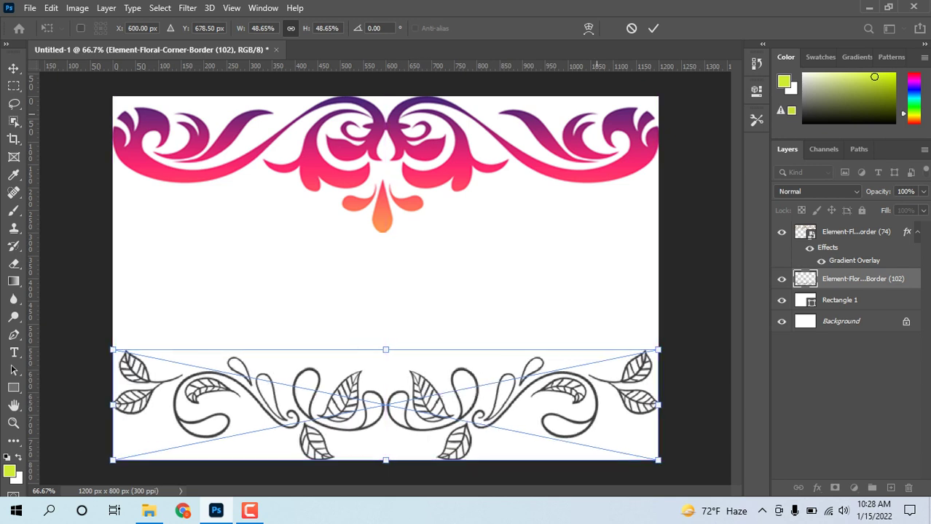
{"action": "left_click", "coordinate": [653, 28]}
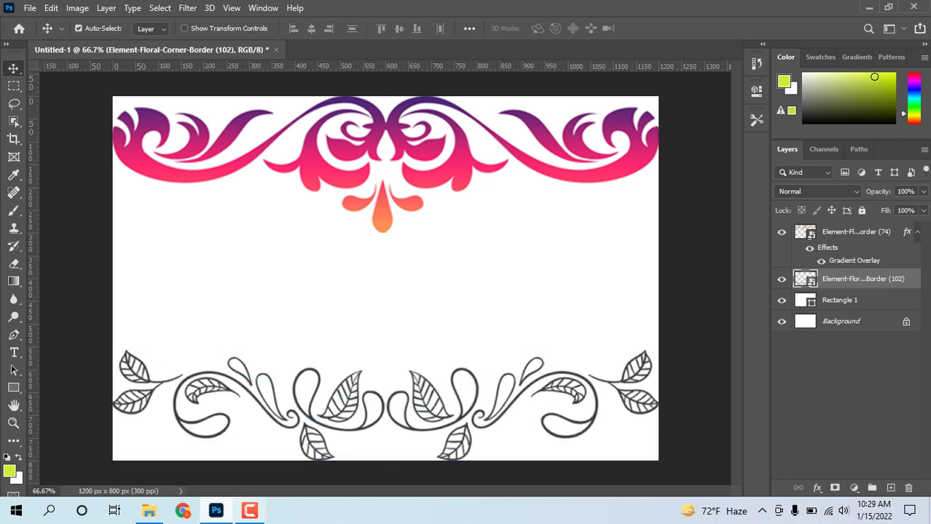
Step: Place the peach Element-Floral-Corner-Border (93) across the middle of the card
{"action": "left_click", "coordinate": [148, 511]}
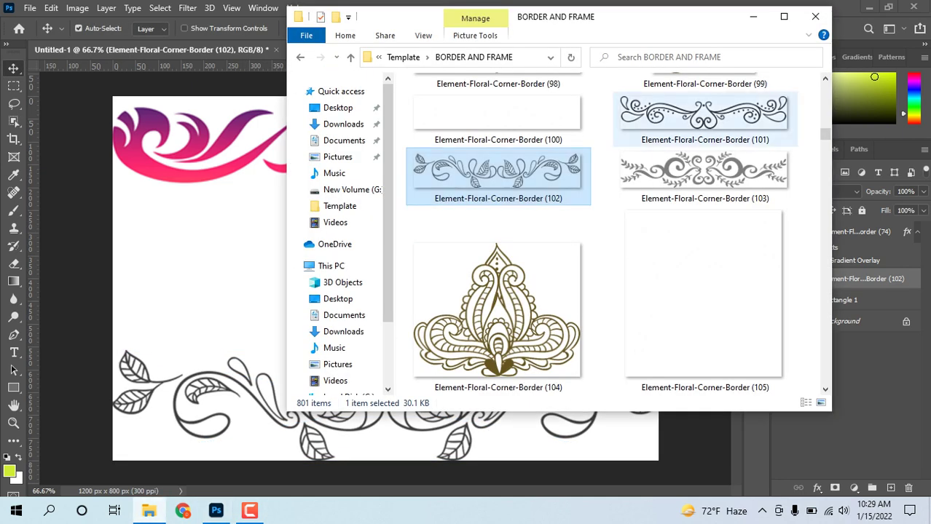
{"action": "scroll", "coordinate": [704, 233], "scroll_direction": "up", "scroll_amount": 3}
{"action": "scroll", "coordinate": [704, 233], "scroll_direction": "up", "scroll_amount": 3}
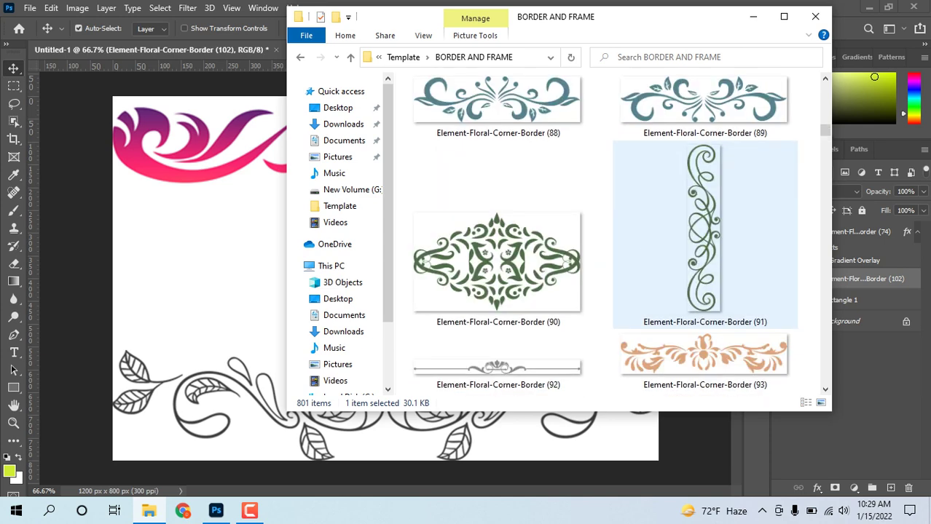
{"action": "left_click", "coordinate": [704, 360]}
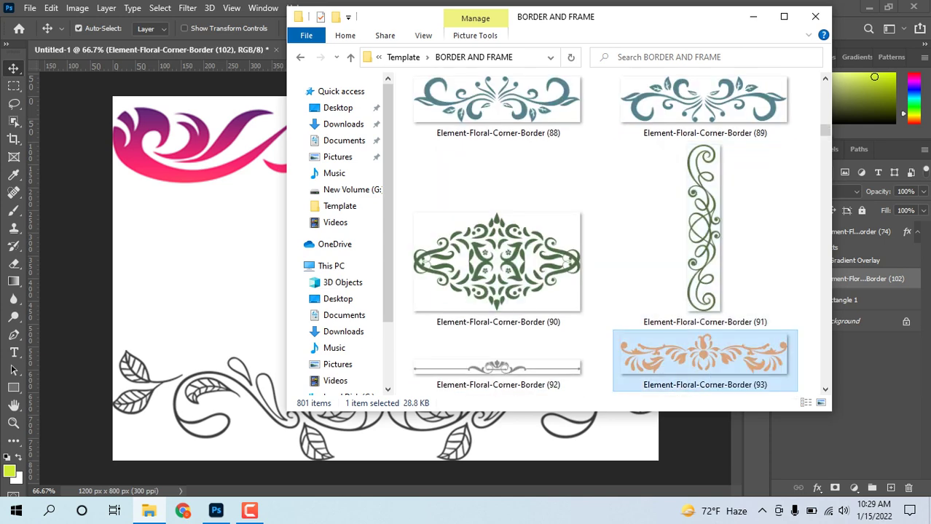
{"action": "left_click_drag", "start_coordinate": [705, 361], "coordinate": [391, 257]}
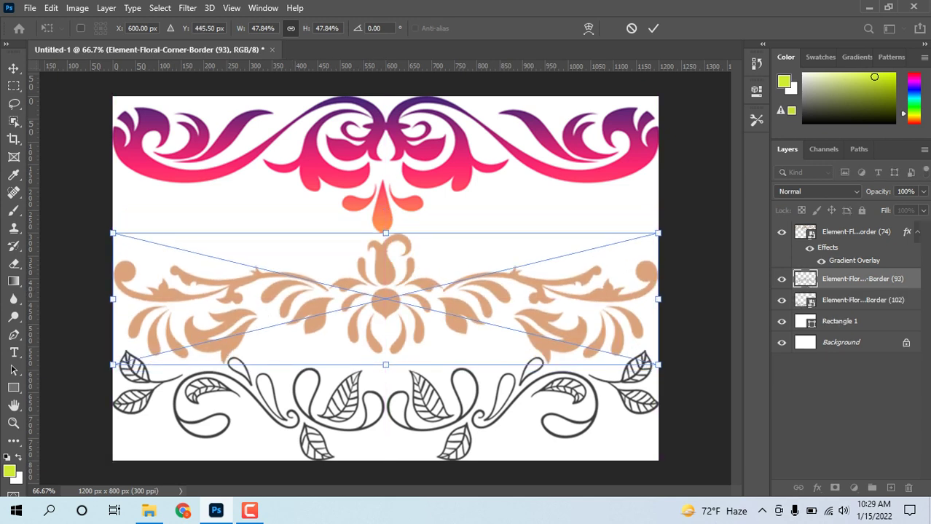
{"action": "left_click", "coordinate": [653, 28]}
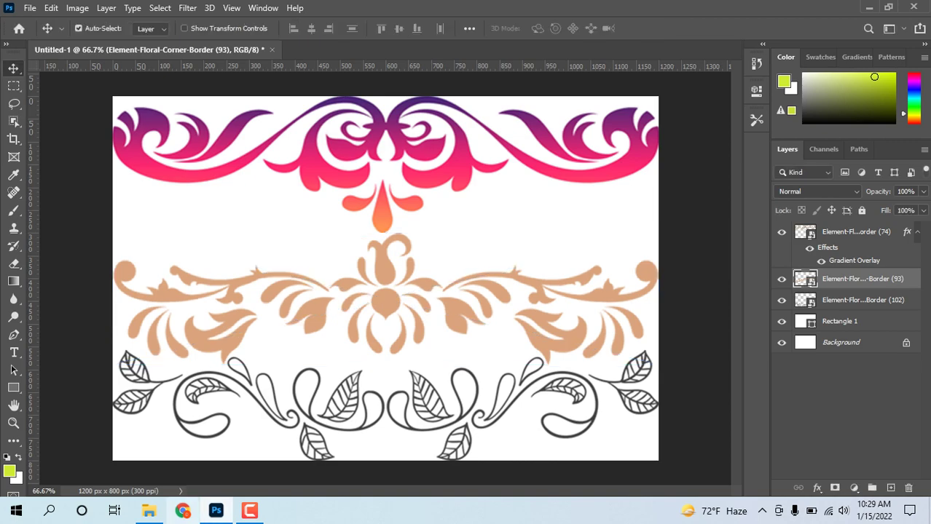
Step: Select the red peacock image Element-Floral-Corner-Border (147) in the border images folder
{"action": "key", "text": "alt+Tab"}
{"action": "key", "text": "Down"}
{"action": "key", "text": "Down"}
{"action": "key", "text": "Down"}
{"action": "key", "text": "Down"}
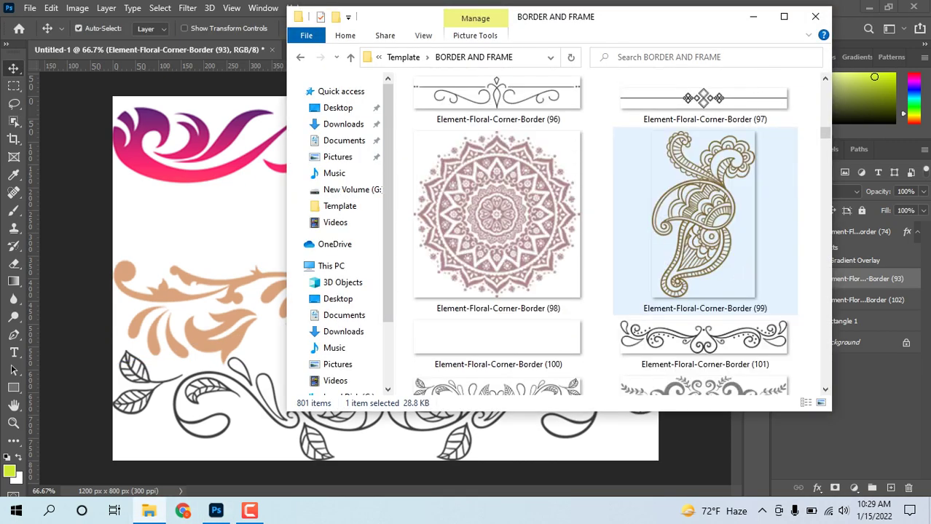
{"action": "key", "text": "Down"}
{"action": "key", "text": "Down"}
{"action": "key", "text": "Down"}
{"action": "key", "text": "Down"}
{"action": "key", "text": "Down"}
{"action": "key", "text": "Down"}
{"action": "key", "text": "Down"}
{"action": "key", "text": "Down"}
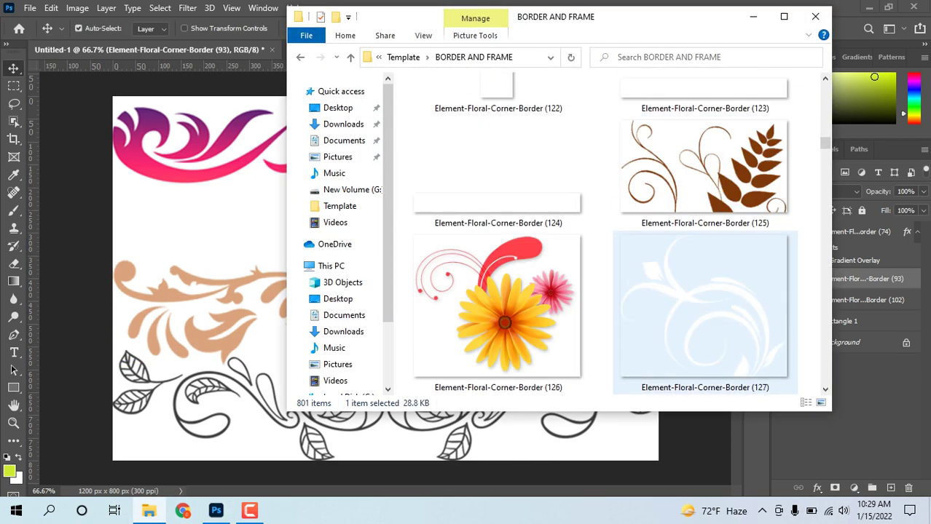
{"action": "key", "text": "Down"}
{"action": "key", "text": "Down"}
{"action": "key", "text": "Up"}
{"action": "key", "text": "Down"}
{"action": "key", "text": "Down"}
{"action": "key", "text": "Down"}
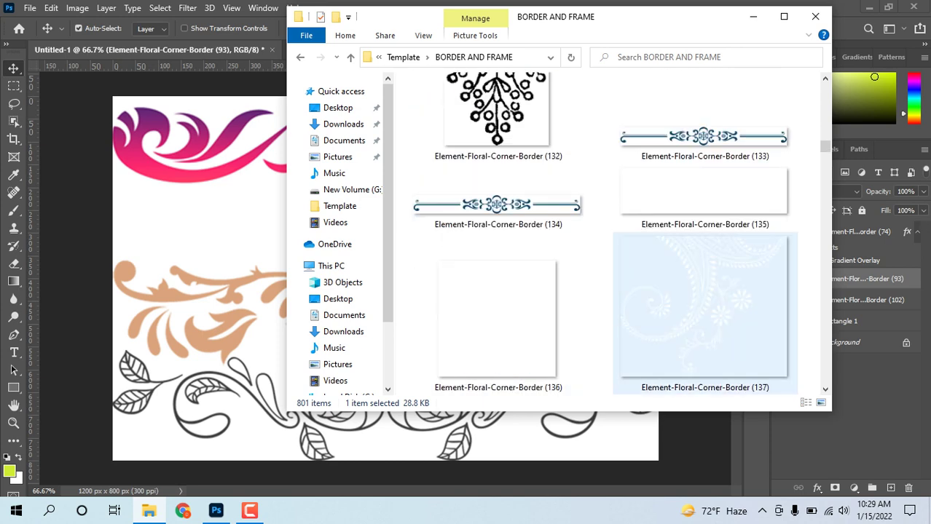
{"action": "key", "text": "Down"}
{"action": "key", "text": "Down"}
{"action": "key", "text": "Down"}
{"action": "key", "text": "Down"}
{"action": "key", "text": "Down"}
{"action": "key", "text": "Down"}
{"action": "key", "text": "Down"}
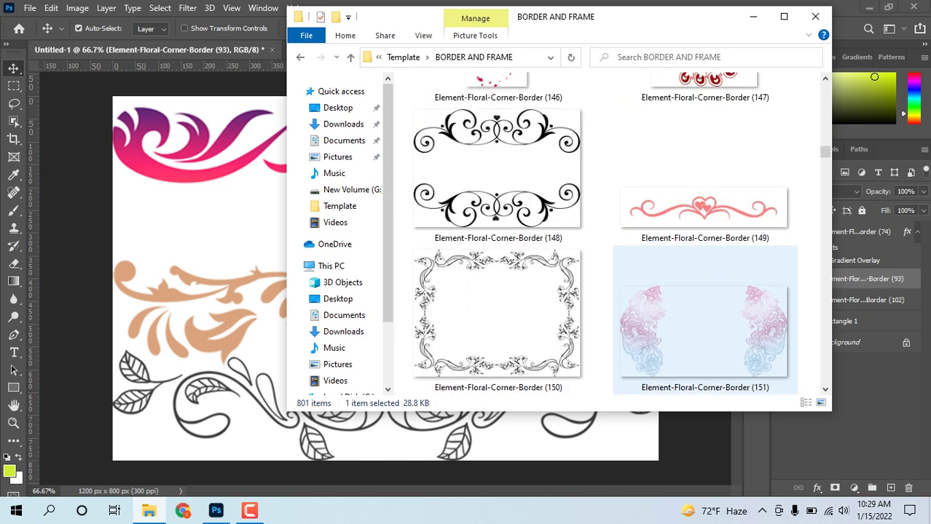
{"action": "key", "text": "Up"}
{"action": "key", "text": "Up"}
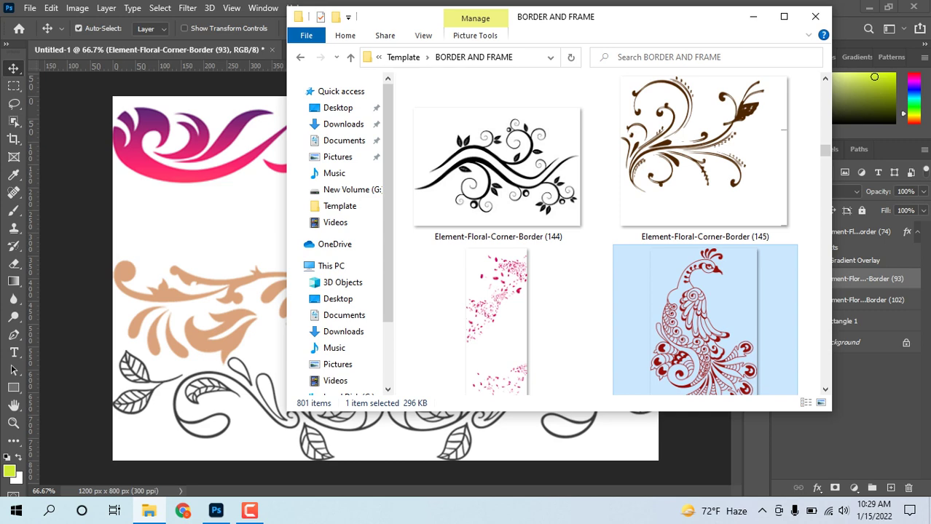
Step: Place the peacock at 10.64% on the card's right side over the peach band and commit
{"action": "key", "text": "alt+Tab"}
{"action": "key", "text": "ctrl+t"}
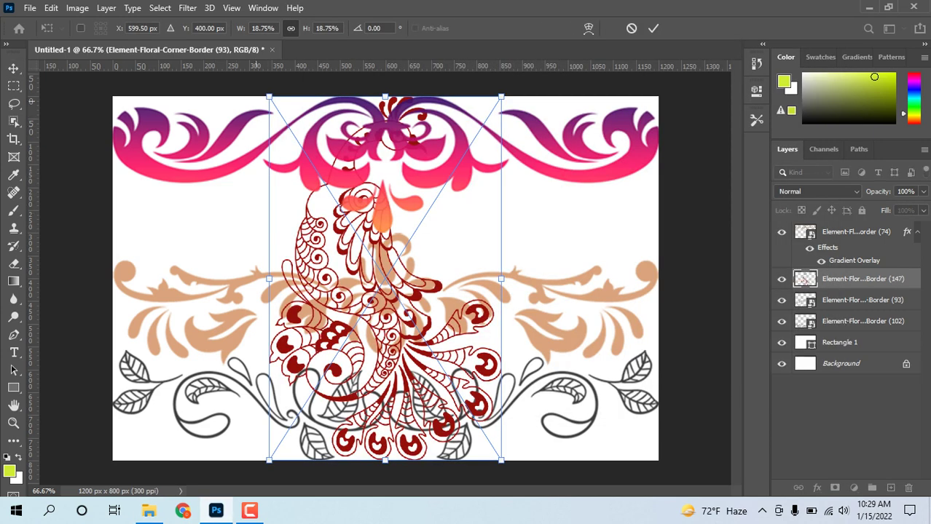
{"action": "left_click_drag", "start_coordinate": [269, 96], "coordinate": [370, 254]}
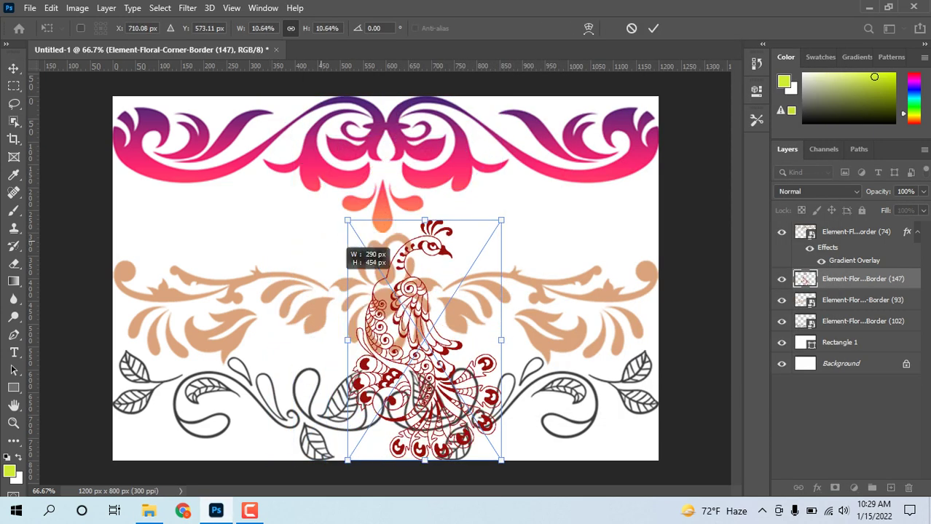
{"action": "left_click_drag", "start_coordinate": [440, 313], "coordinate": [536, 246]}
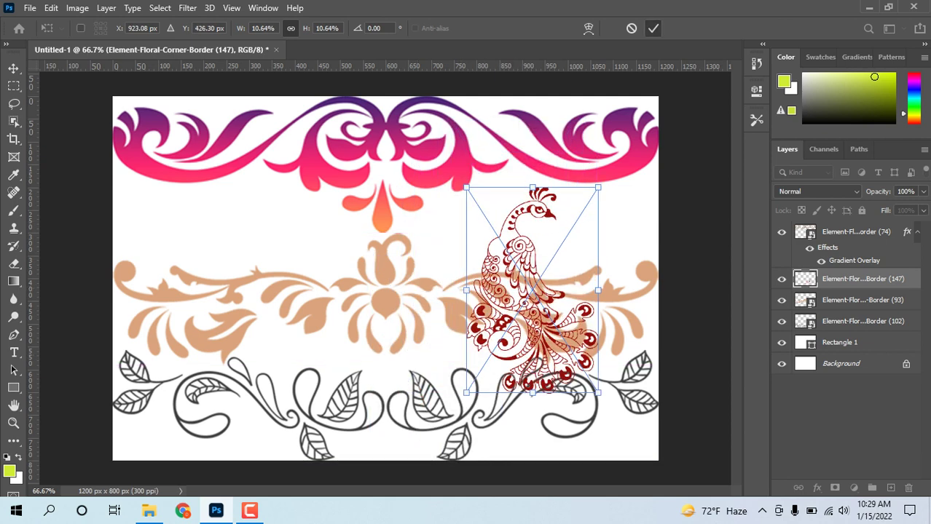
{"action": "left_click", "coordinate": [653, 27]}
{"action": "left_click", "coordinate": [249, 511]}
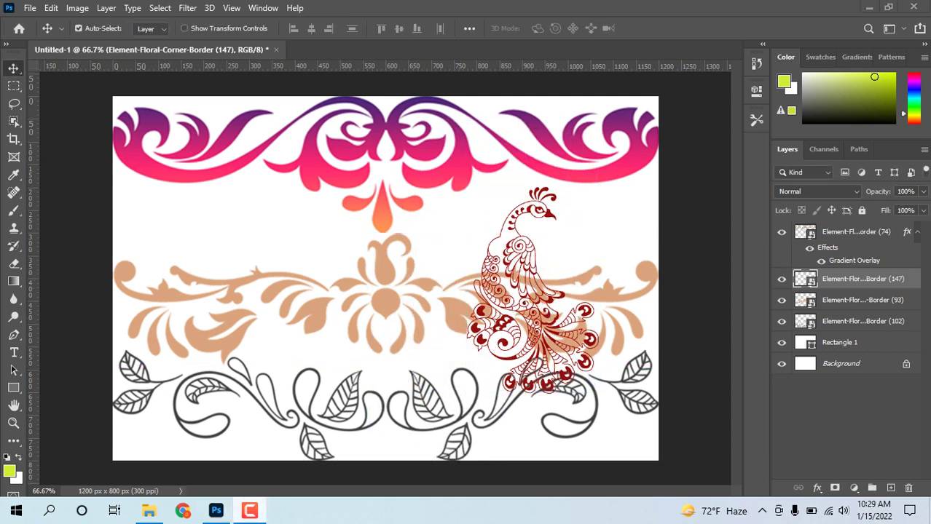